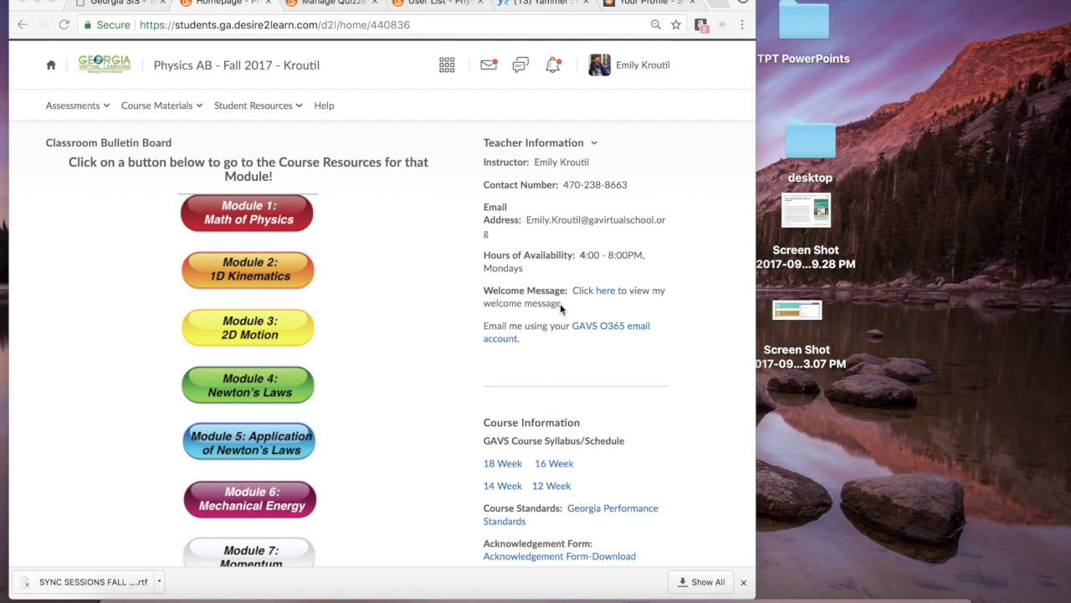
- Open the Electromagnetic Radiation and Optics module in the Physics course content and launch its "Complete pages 1-3." lesson link
{"action": "scroll", "coordinate": [560, 303], "scroll_direction": "down", "scroll_amount": 2}
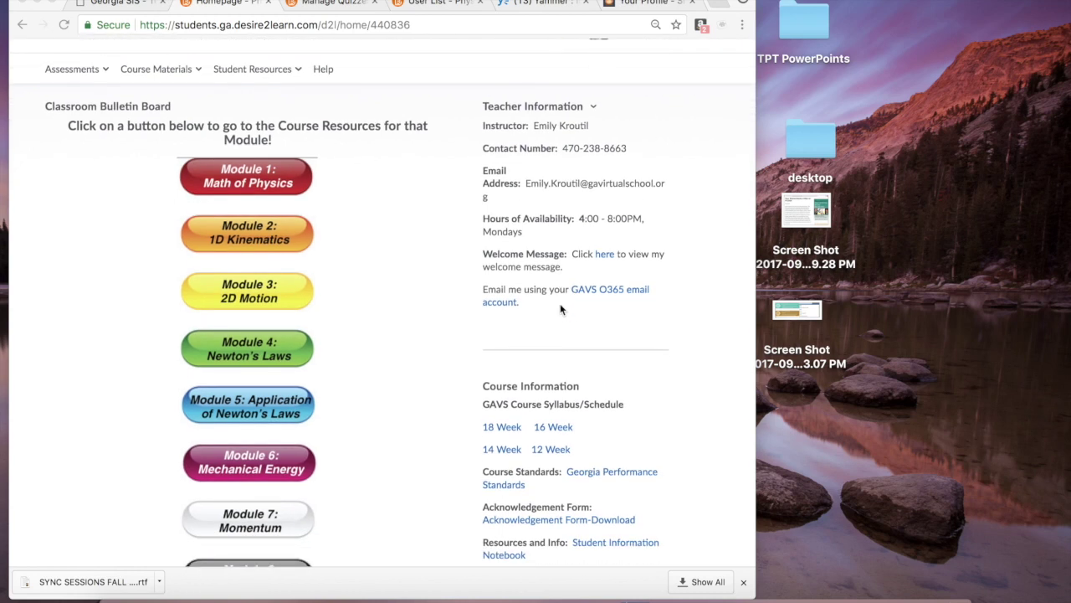
{"action": "scroll", "coordinate": [560, 303], "scroll_direction": "up", "scroll_amount": 2}
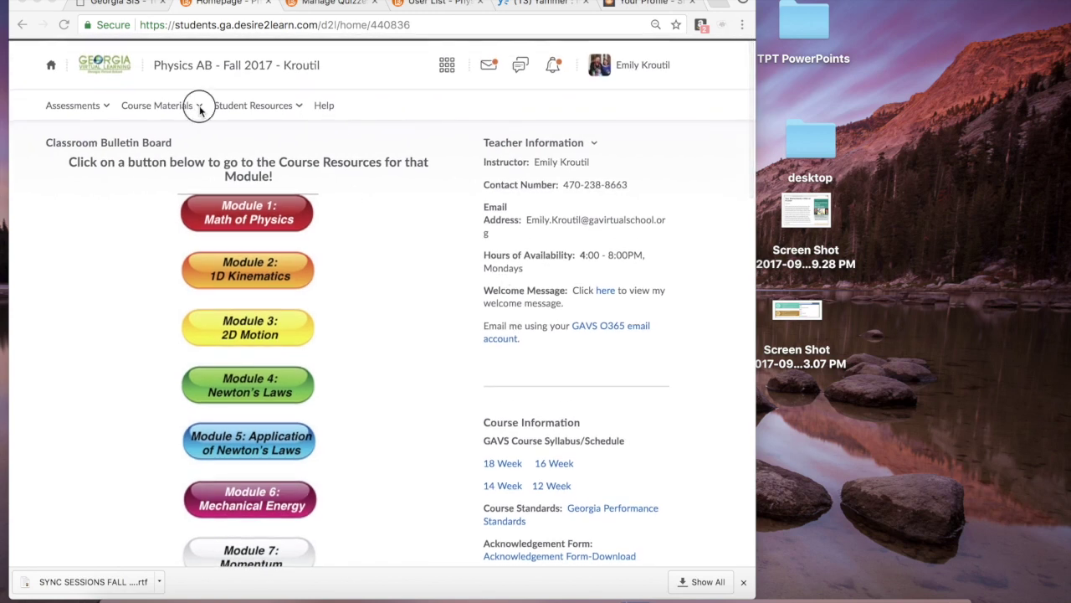
{"action": "left_click", "coordinate": [149, 105]}
{"action": "left_click", "coordinate": [151, 189]}
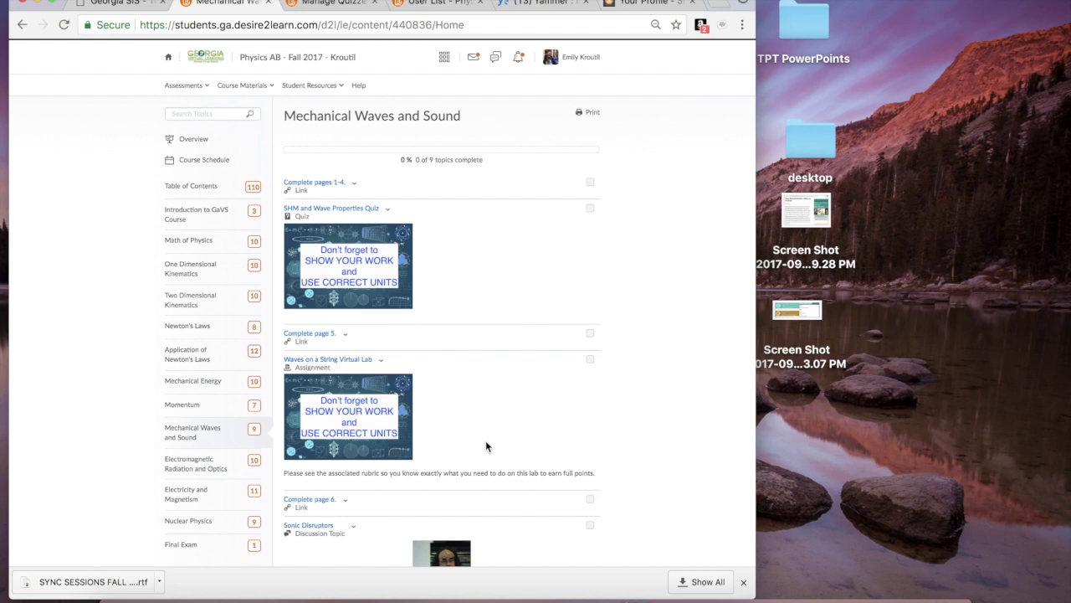
{"action": "scroll", "coordinate": [189, 437], "scroll_direction": "down", "scroll_amount": 1}
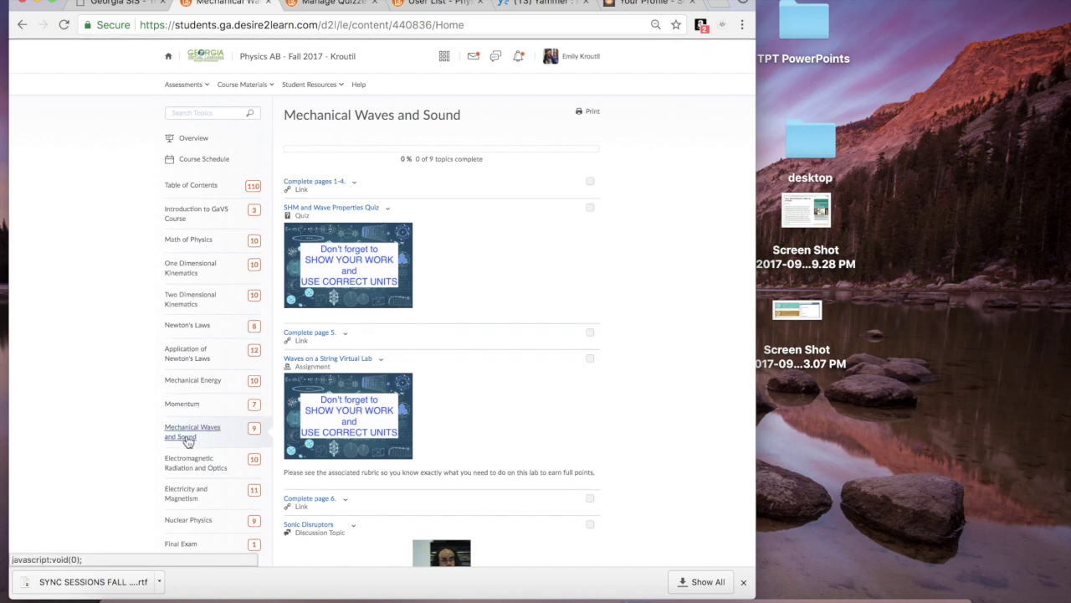
{"action": "scroll", "coordinate": [190, 441], "scroll_direction": "down", "scroll_amount": 1}
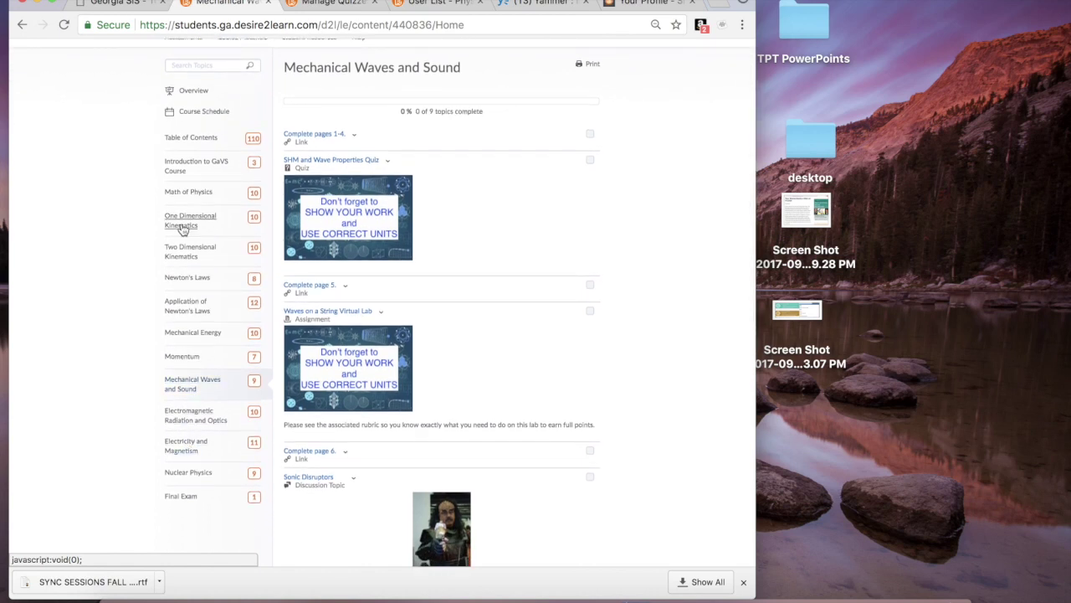
{"action": "left_click", "coordinate": [179, 426]}
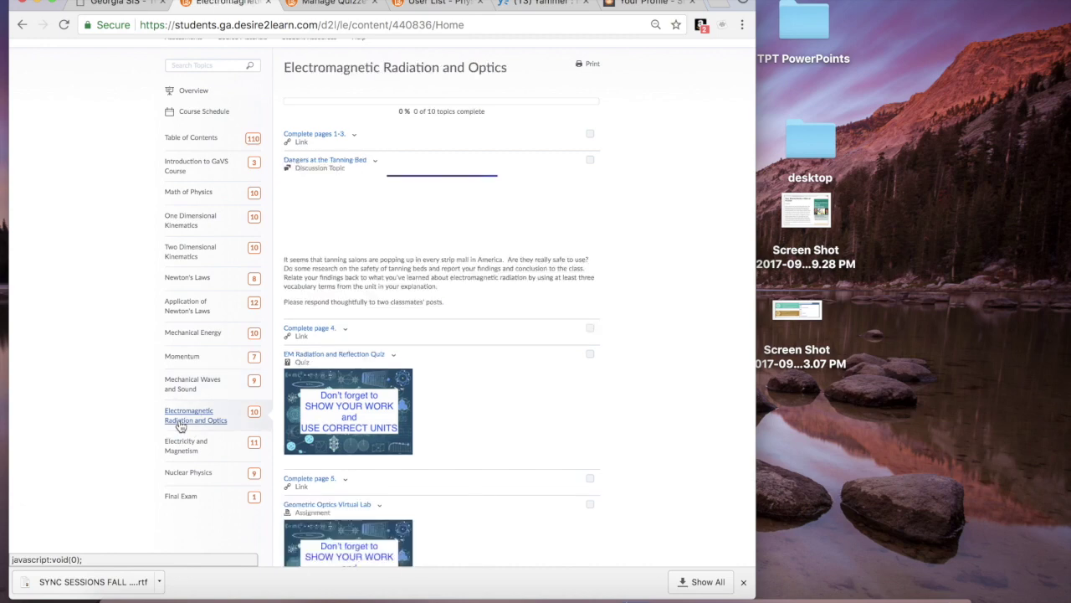
{"action": "left_click", "coordinate": [316, 133]}
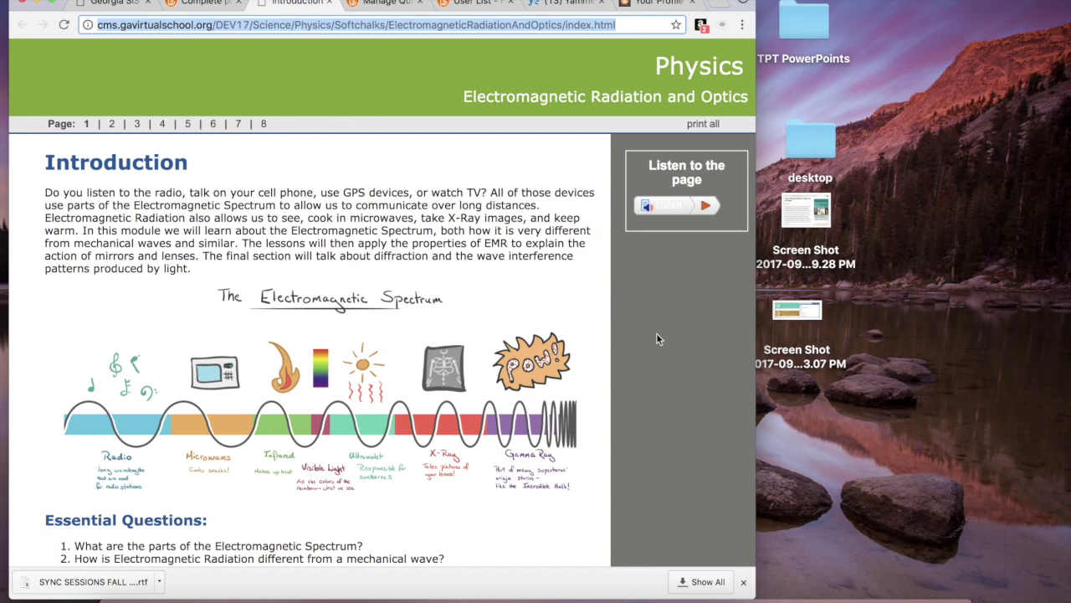
- Go through the lesson to page 5, Refraction and Lenses, and download the Geometric Optics Virtual Lab Handout
{"action": "left_click", "coordinate": [681, 309]}
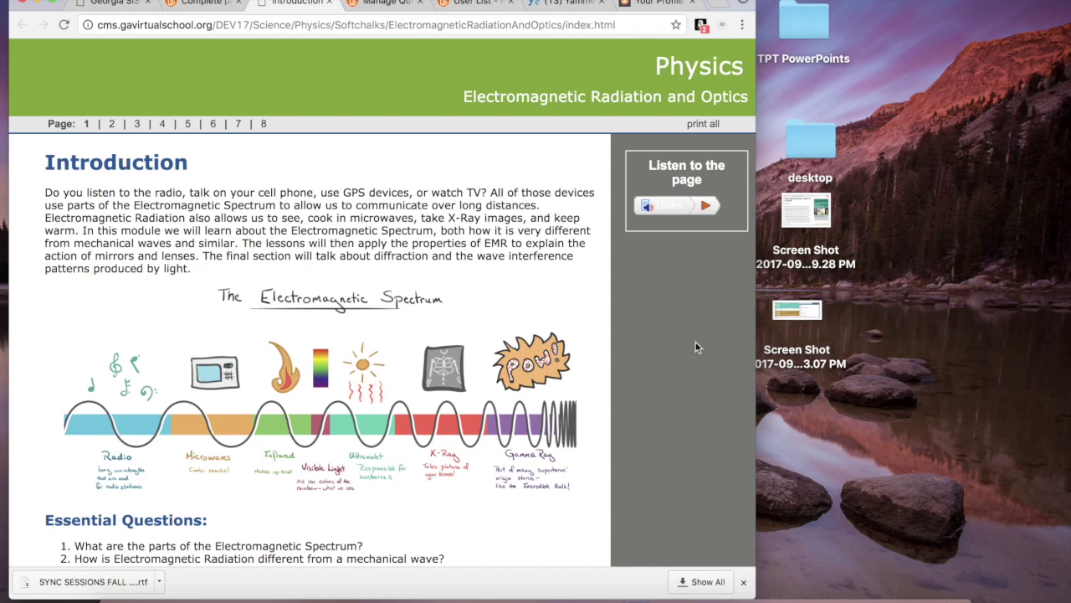
{"action": "left_click", "coordinate": [112, 125]}
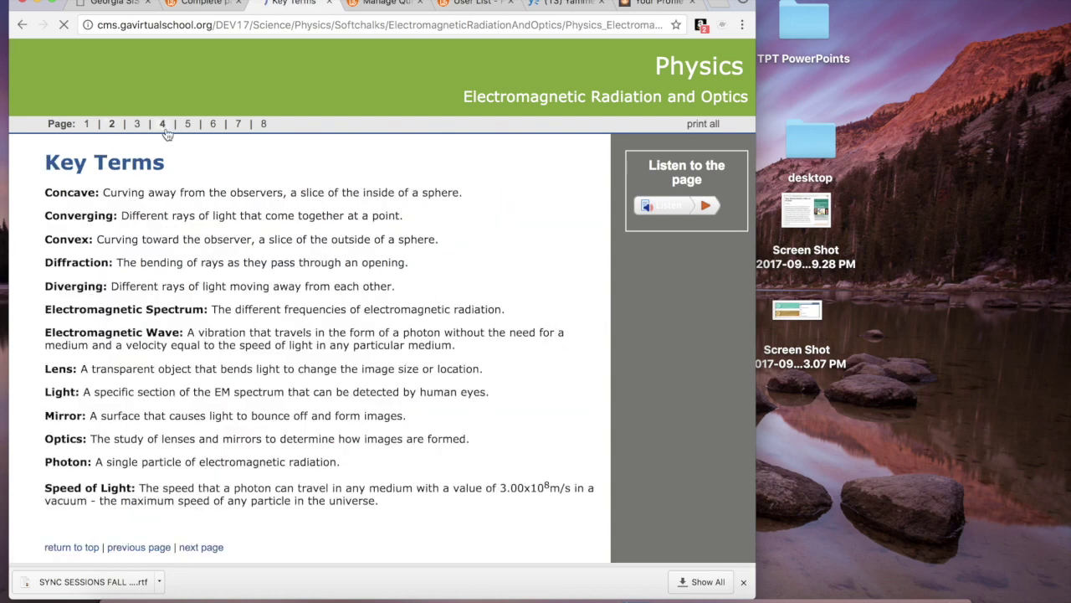
{"action": "left_click", "coordinate": [139, 124]}
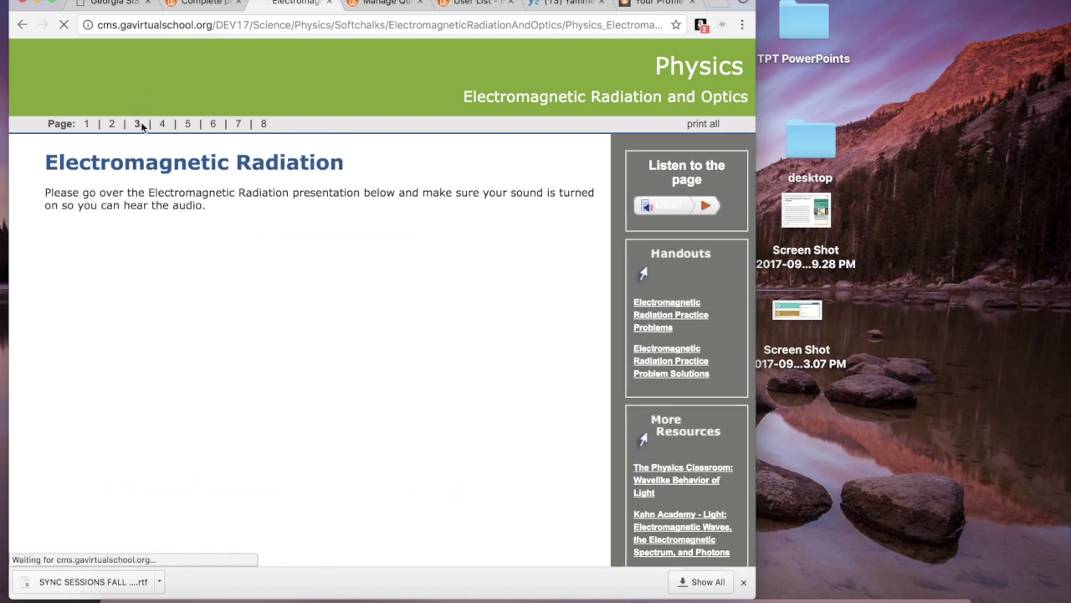
{"action": "left_click", "coordinate": [163, 124]}
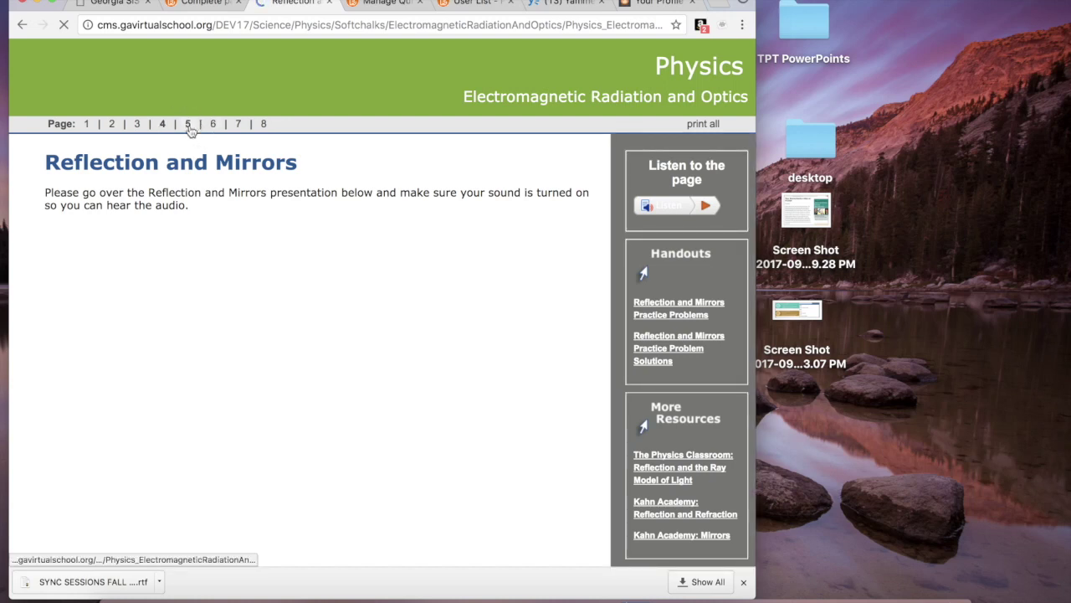
{"action": "left_click", "coordinate": [187, 125]}
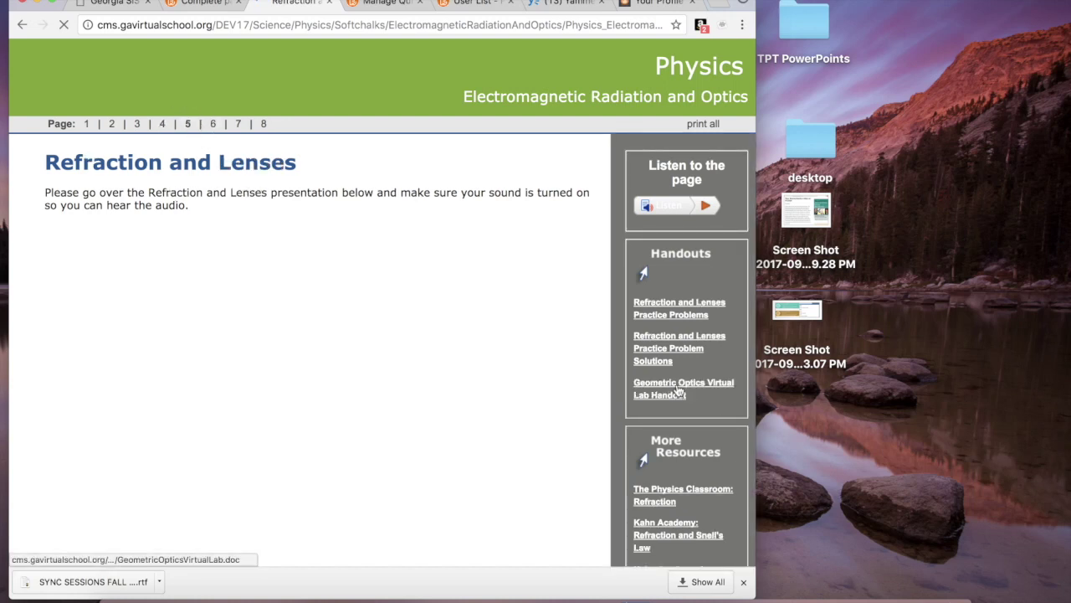
{"action": "left_click", "coordinate": [680, 387]}
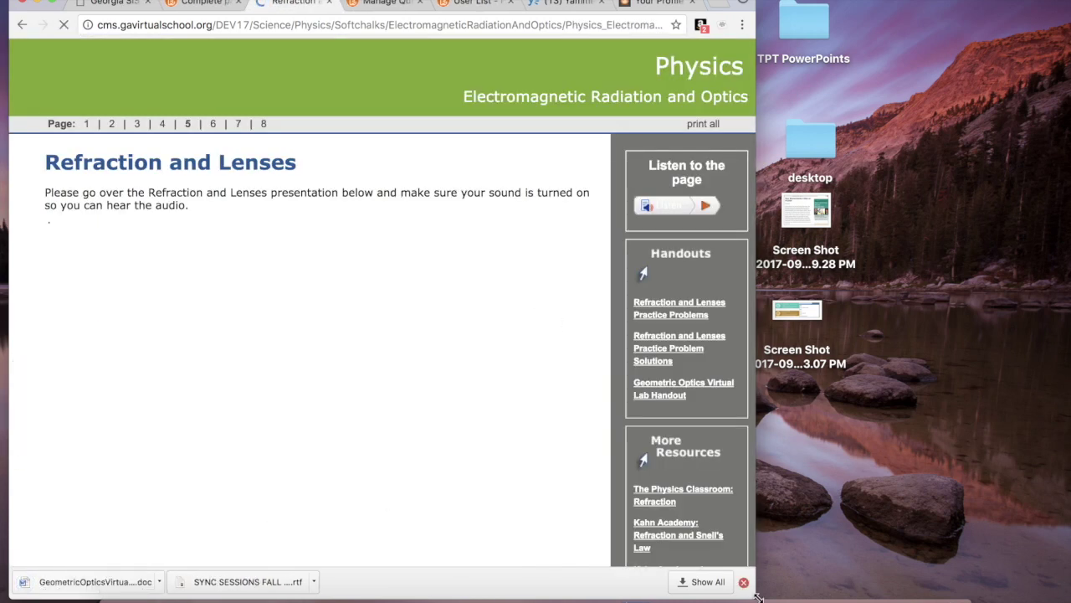
- Open the downloaded GeometricOpticsVirtualLab.doc in Word and clear the browser window out of view
{"action": "left_click", "coordinate": [766, 570]}
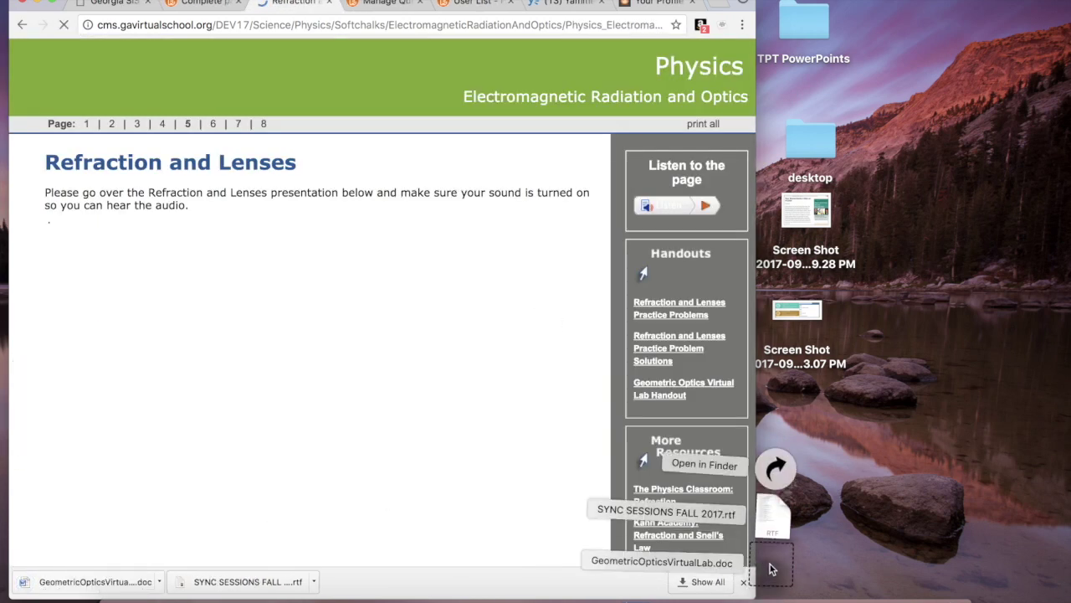
{"action": "left_click", "coordinate": [771, 570]}
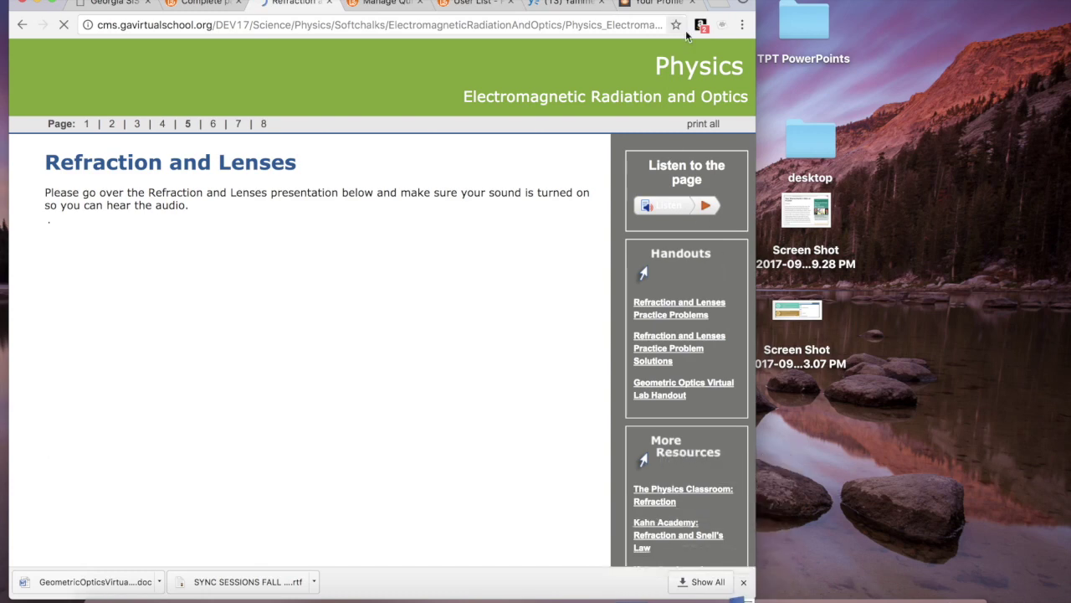
{"action": "left_click", "coordinate": [40, 4]}
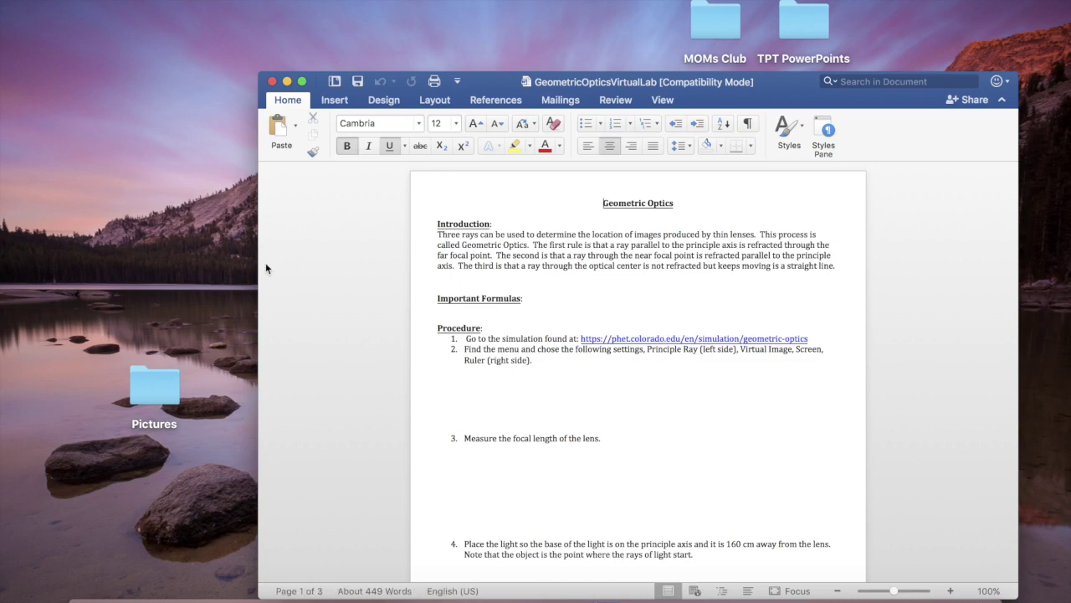
- Move and resize the handout window so it fills the right part of the desktop at full height
{"action": "left_click_drag", "start_coordinate": [316, 91], "coordinate": [354, 8]}
{"action": "left_click_drag", "start_coordinate": [312, 184], "coordinate": [603, 237]}
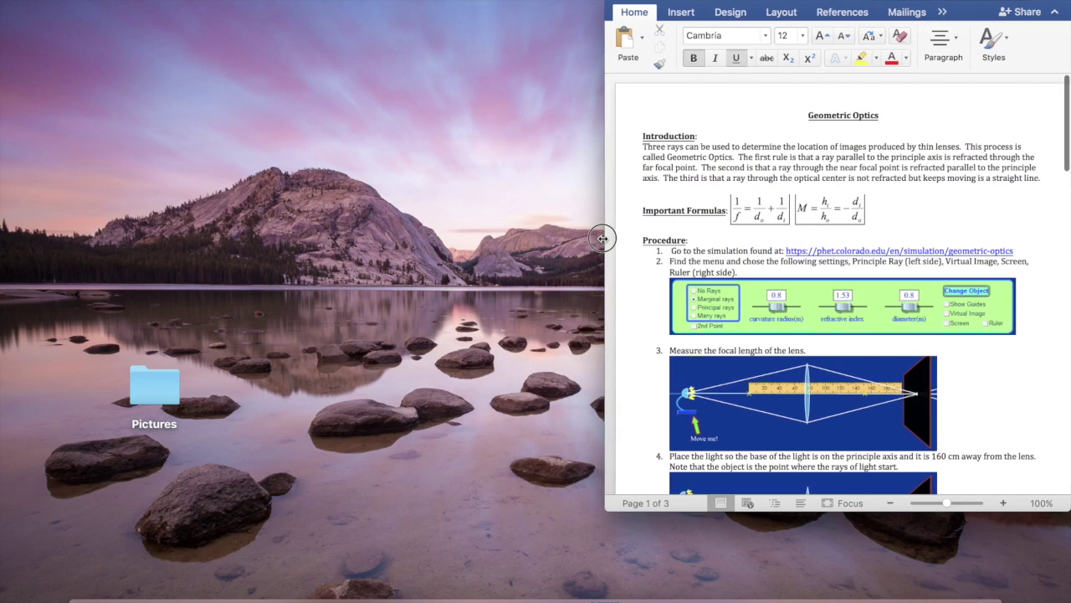
{"action": "left_click_drag", "start_coordinate": [599, 510], "coordinate": [627, 594]}
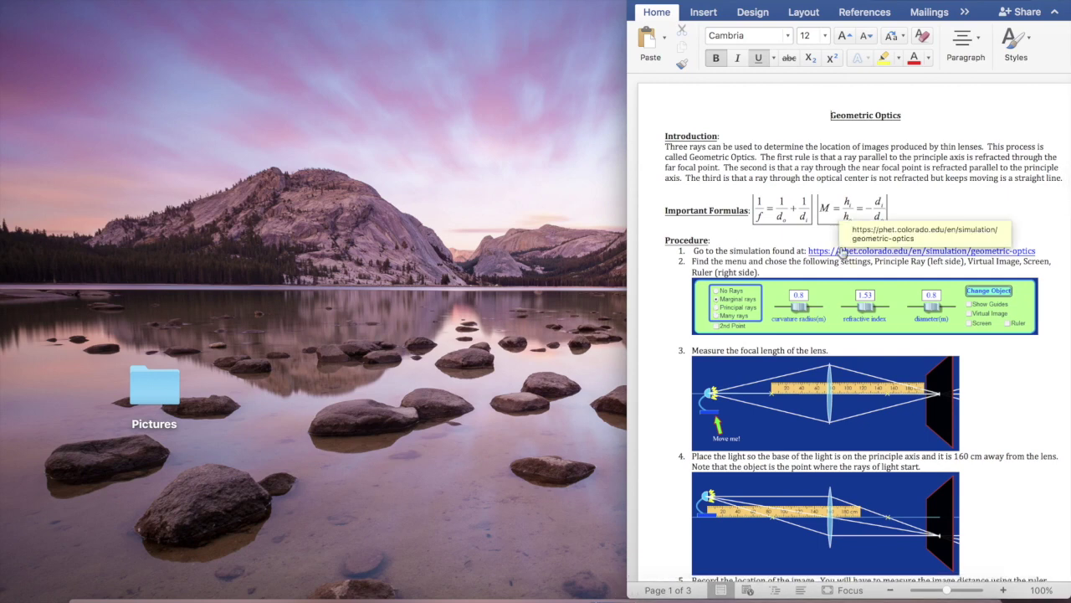
- Download the Geometric Optics simulation from the PhET page linked in procedure item 1 of the handout, and close the web page
{"action": "left_click", "coordinate": [842, 251]}
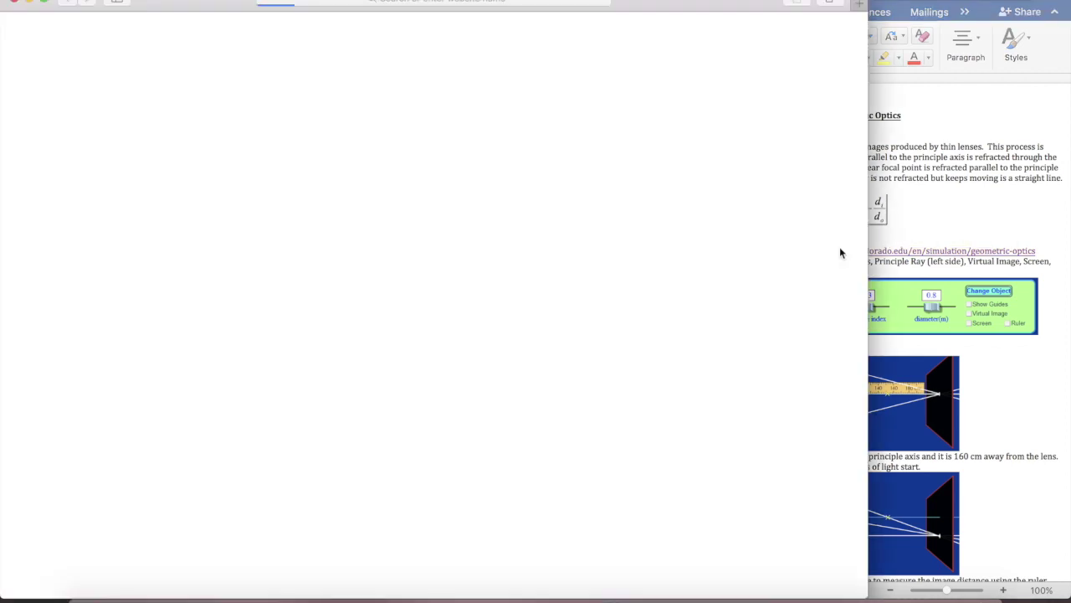
{"action": "left_click_drag", "start_coordinate": [867, 233], "coordinate": [617, 205]}
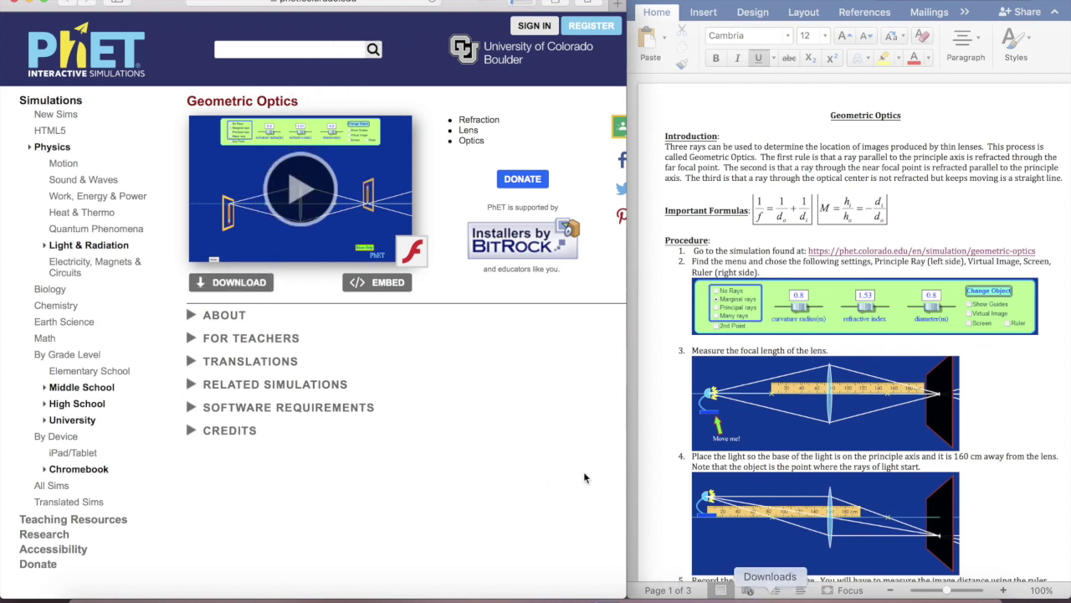
{"action": "left_click", "coordinate": [14, 3]}
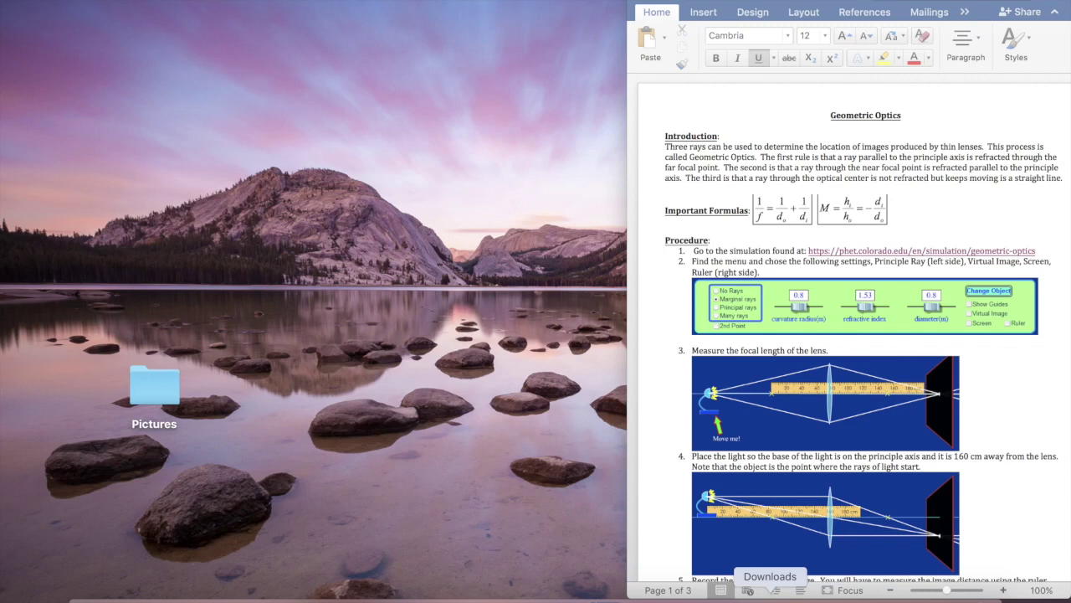
- Try to open the downloaded geometric-optics_en.jar and dismiss the security alert
{"action": "left_click", "coordinate": [771, 591]}
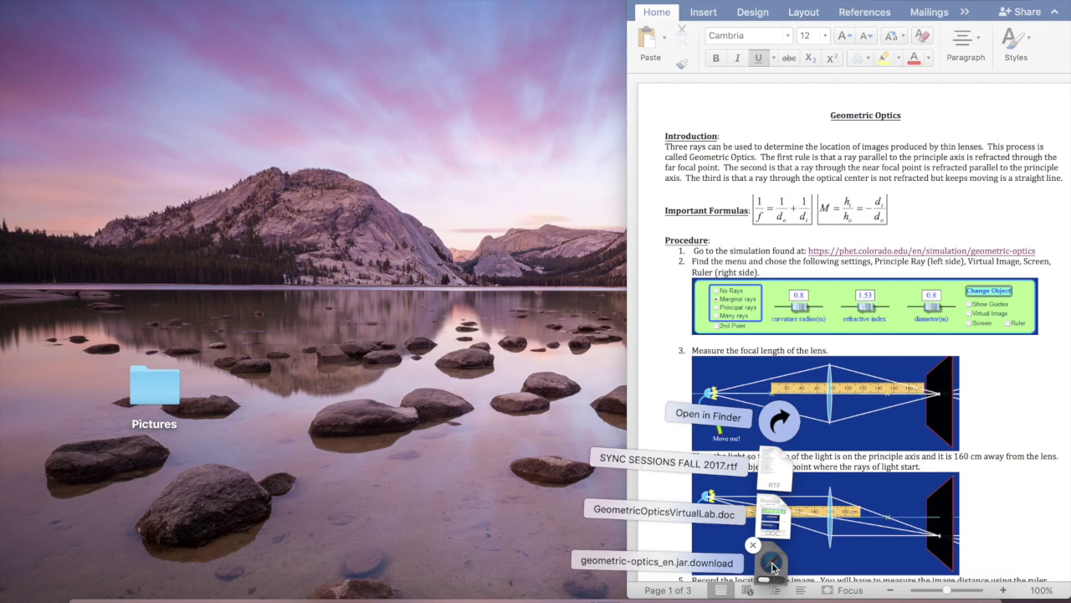
{"action": "left_click", "coordinate": [767, 572]}
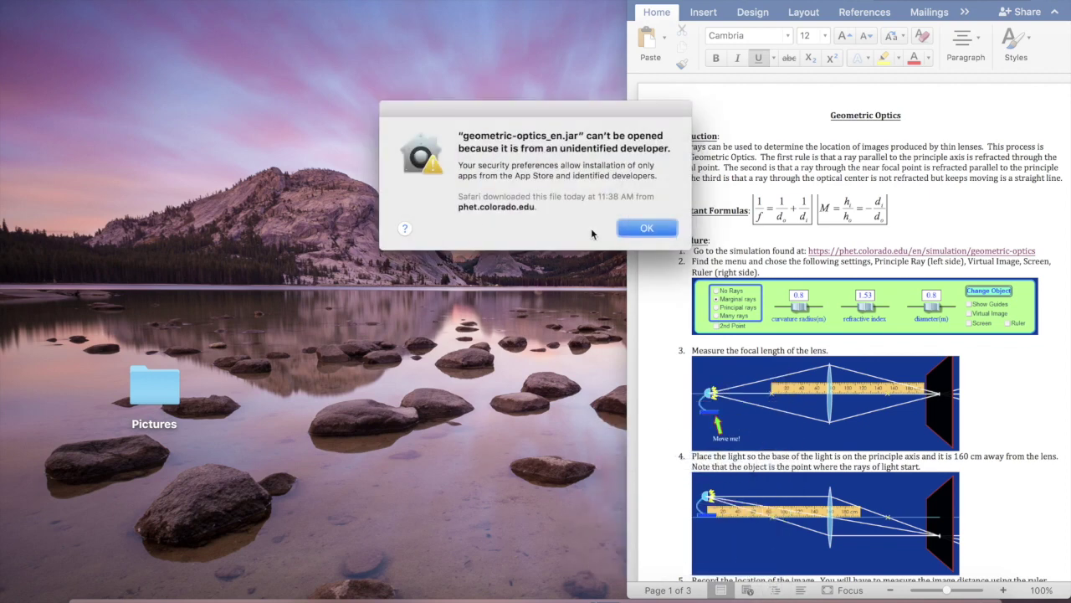
{"action": "left_click", "coordinate": [644, 229]}
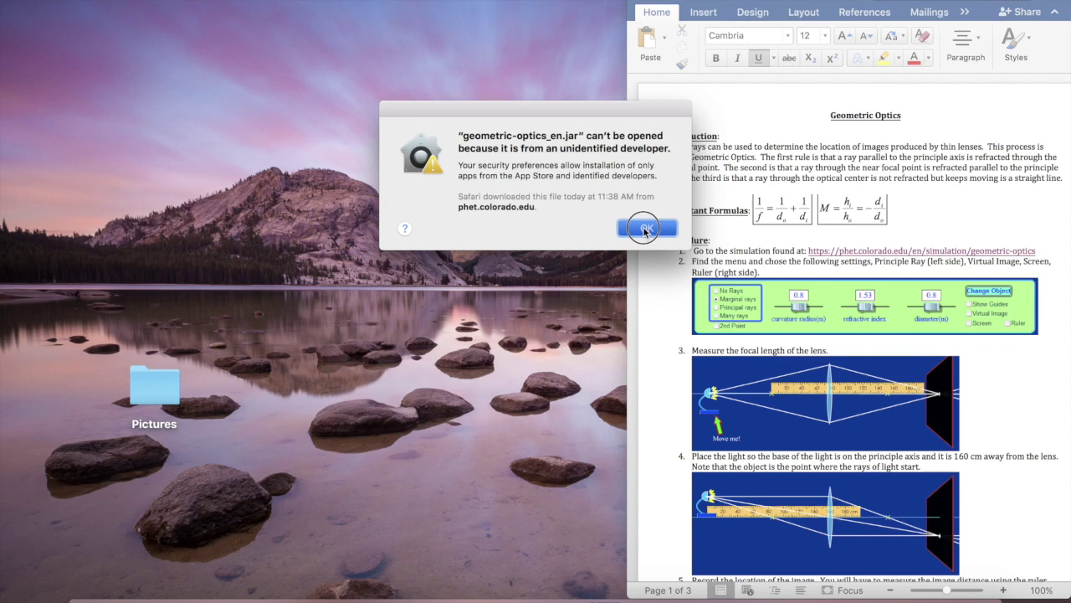
- Allow geometric-optics_en.jar to open anyway through the Security & Privacy settings in System Preferences, and accept the PhET software agreement
{"action": "left_click", "coordinate": [538, 598]}
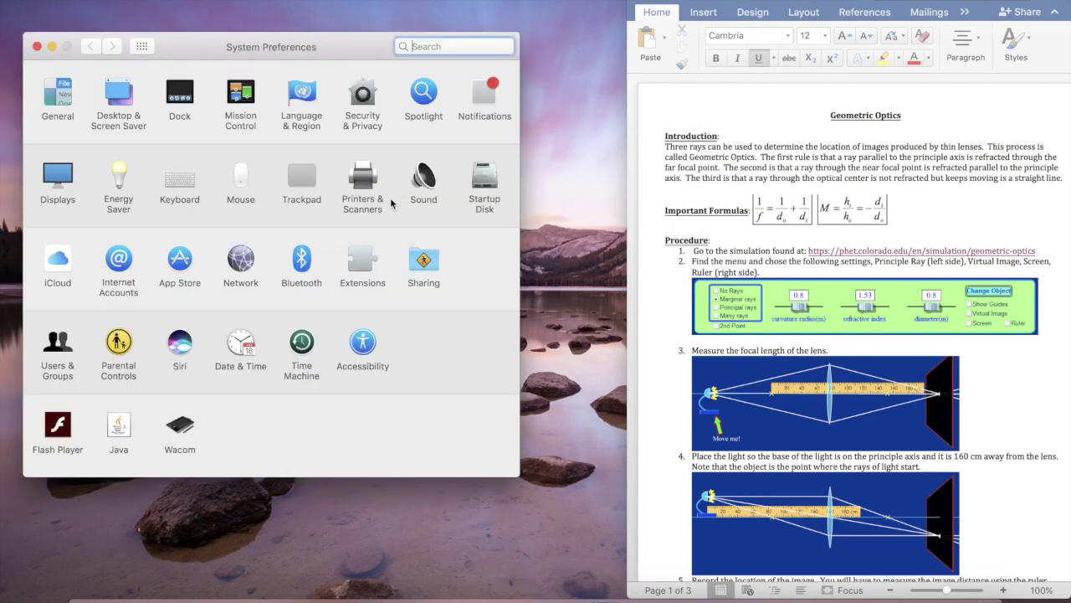
{"action": "left_click", "coordinate": [358, 126]}
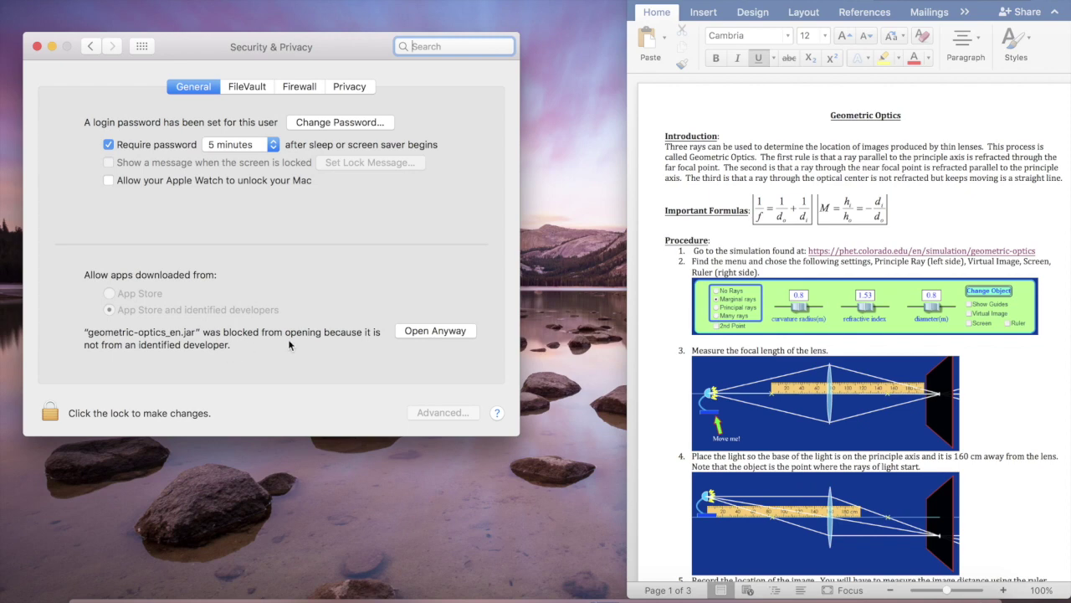
{"action": "left_click", "coordinate": [437, 330]}
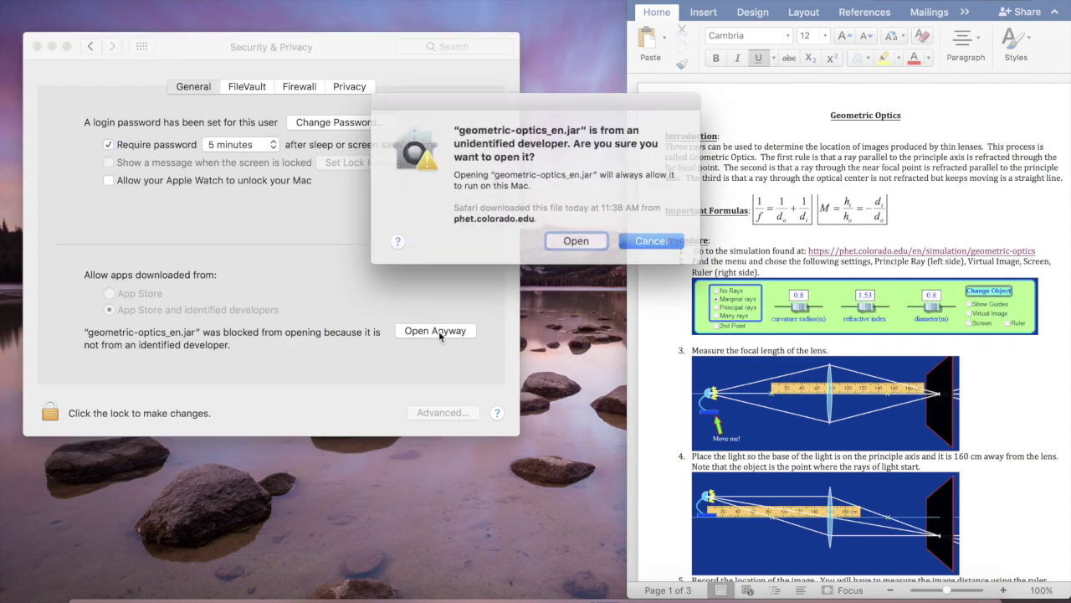
{"action": "left_click", "coordinate": [574, 237]}
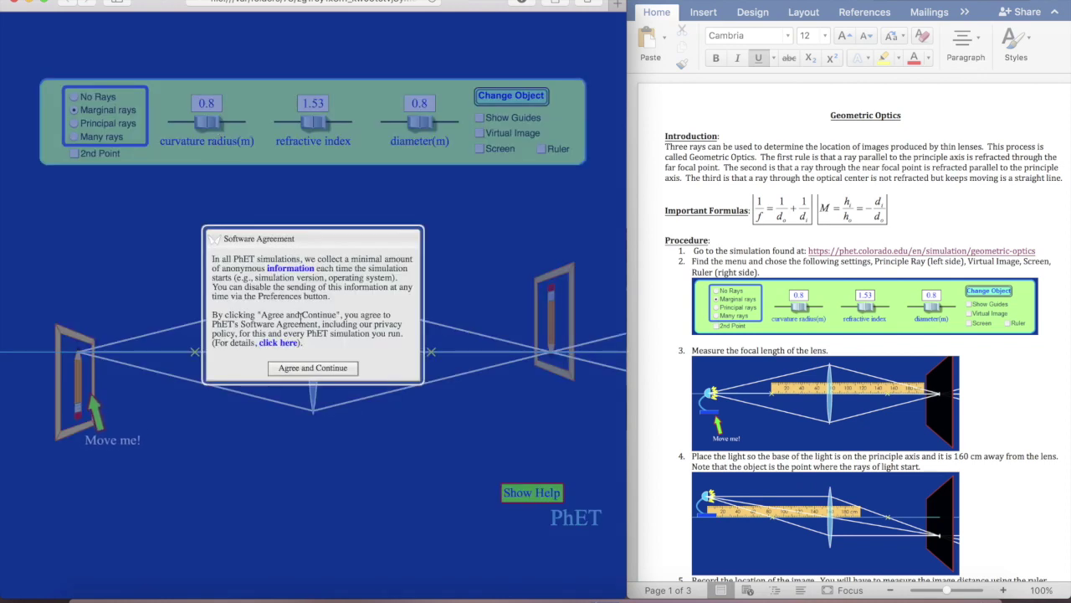
{"action": "left_click", "coordinate": [312, 369]}
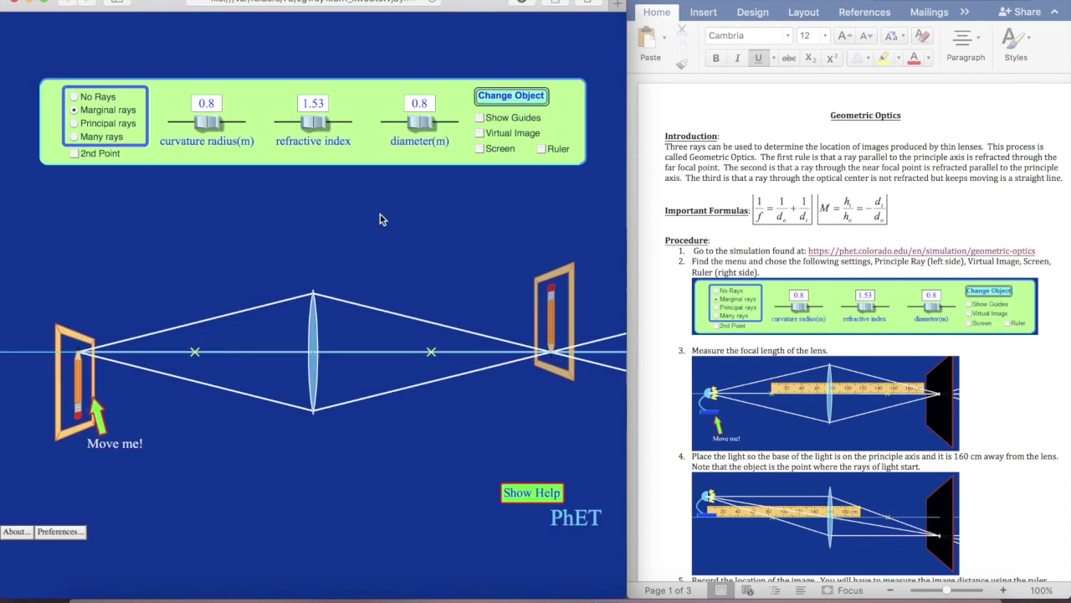
- Set the simulation to principal rays and enable the virtual image, screen and ruler, as procedure item 2 requires
{"action": "scroll", "coordinate": [750, 214], "scroll_direction": "down", "scroll_amount": 3}
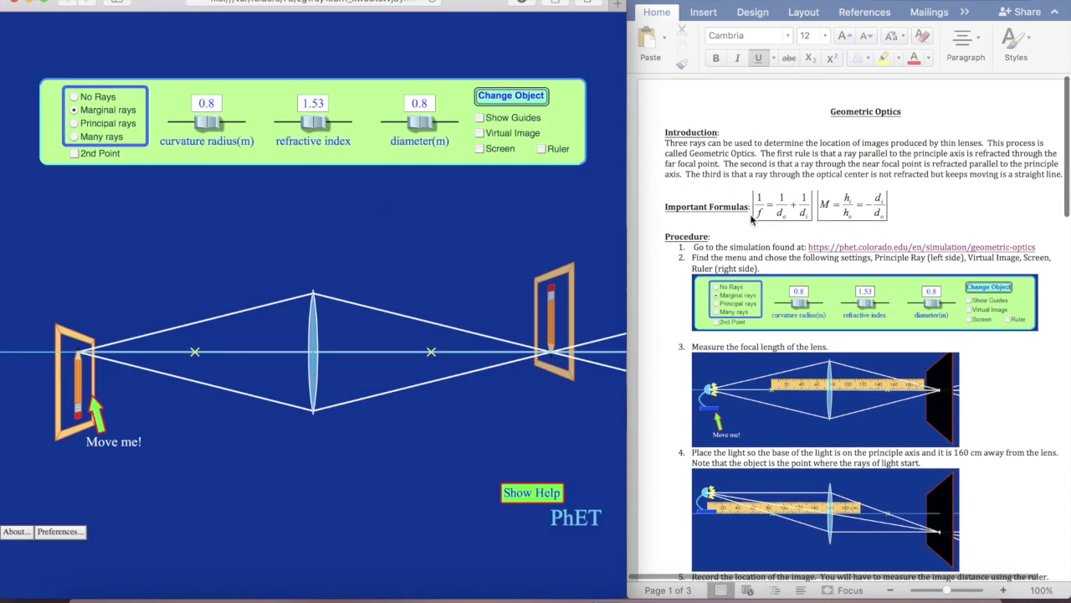
{"action": "scroll", "coordinate": [752, 220], "scroll_direction": "down", "scroll_amount": 3}
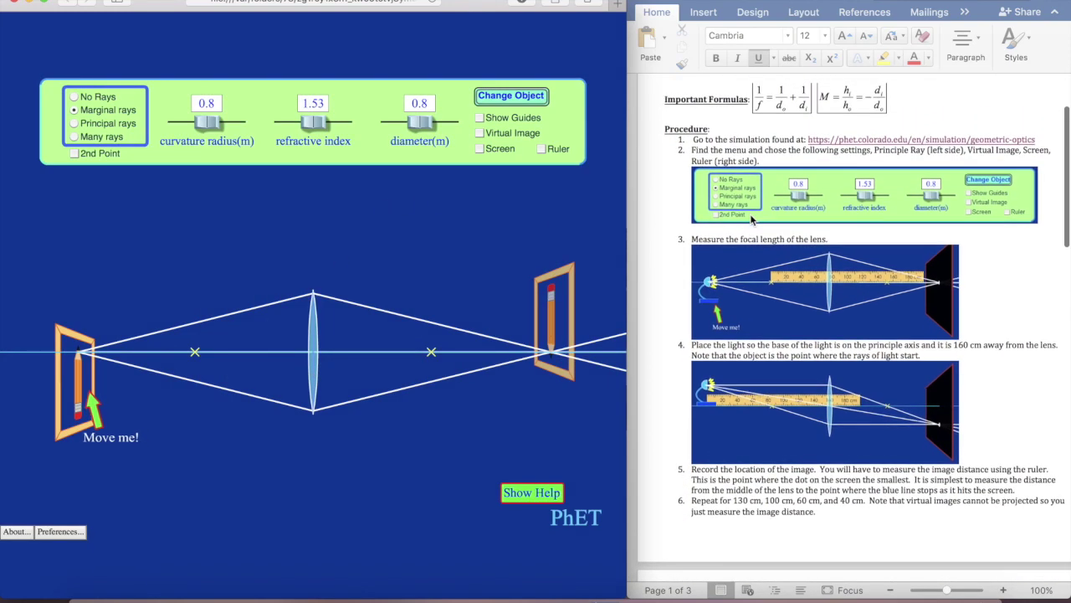
{"action": "scroll", "coordinate": [752, 220], "scroll_direction": "down", "scroll_amount": 2}
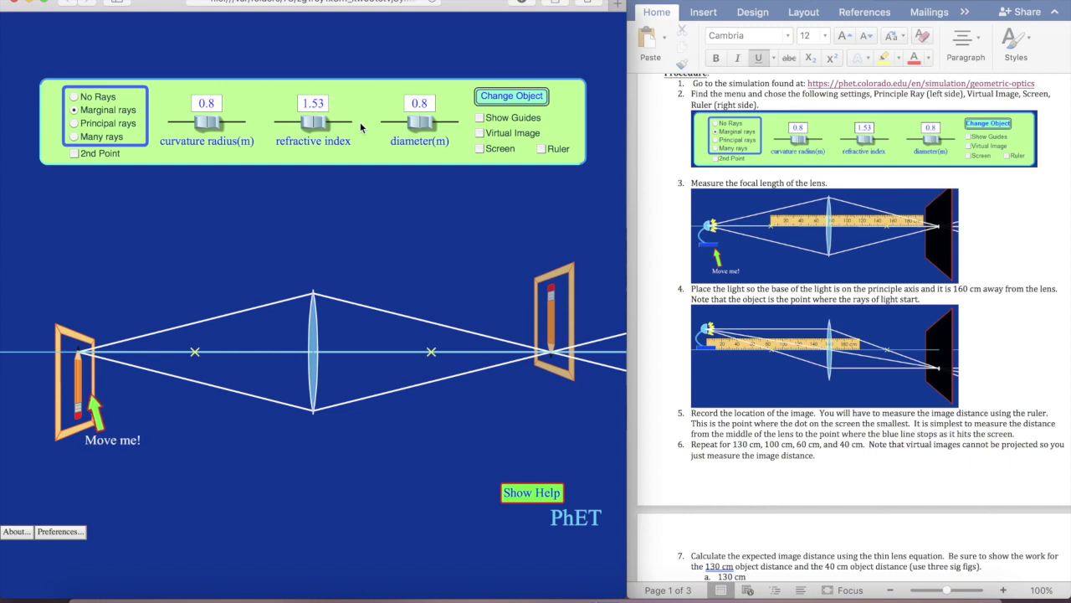
{"action": "left_click", "coordinate": [75, 123]}
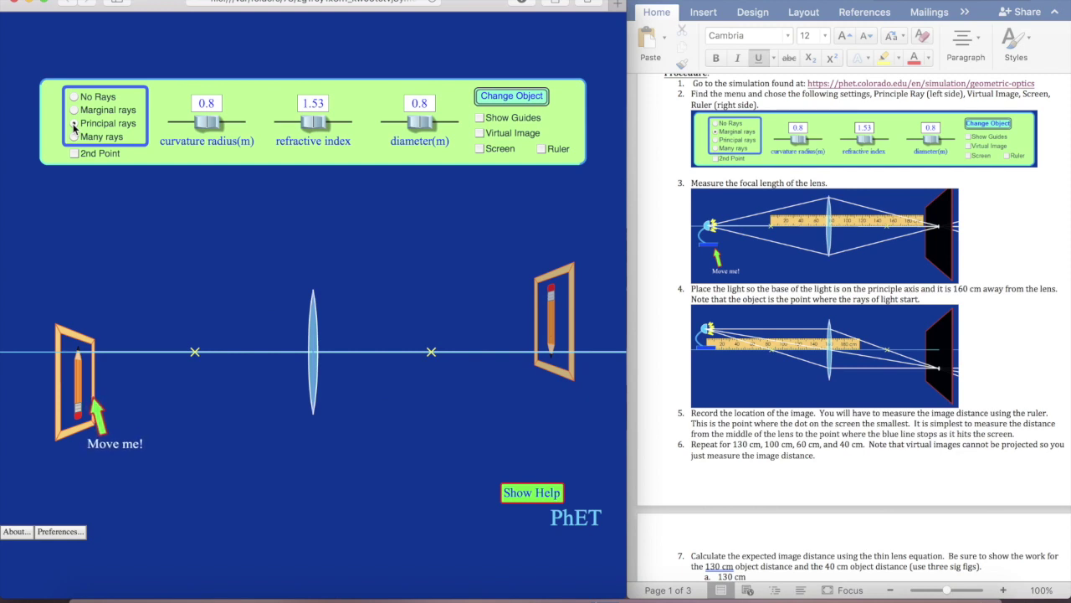
{"action": "left_click", "coordinate": [481, 134]}
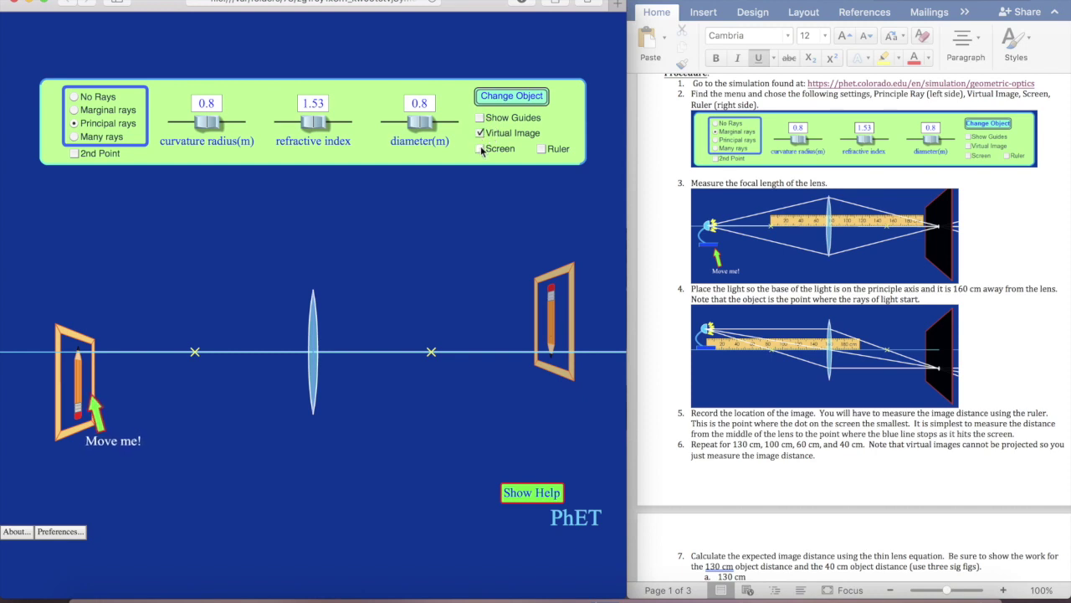
{"action": "left_click", "coordinate": [481, 150]}
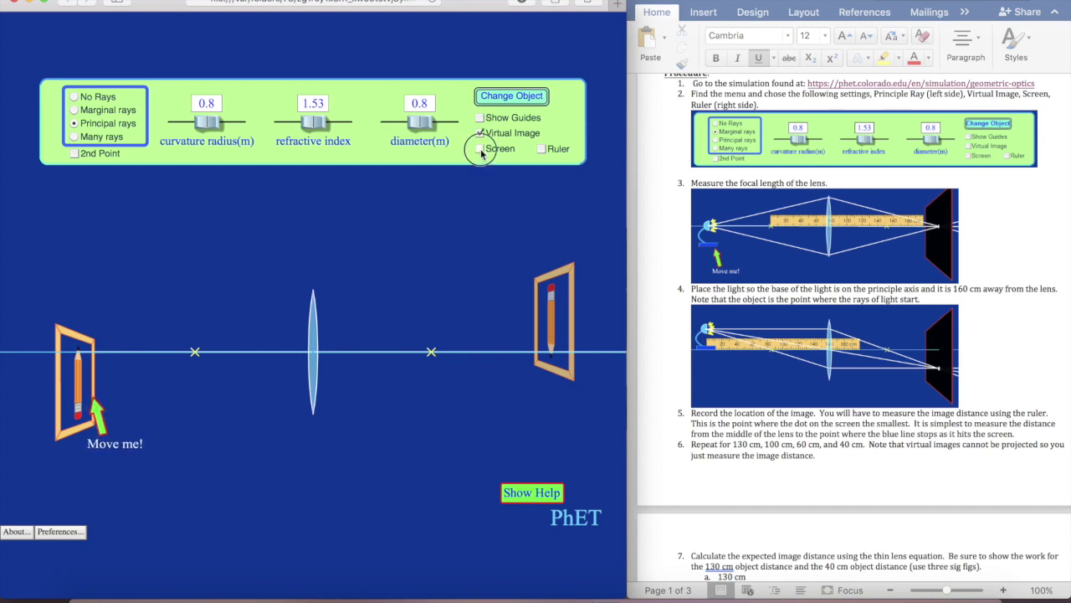
{"action": "left_click", "coordinate": [541, 149]}
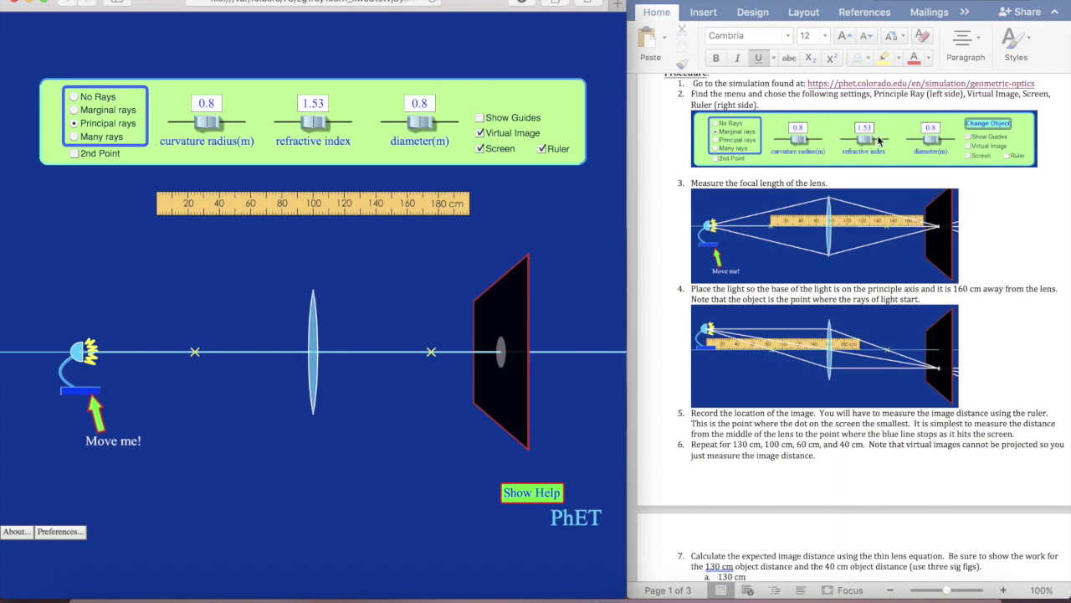
- Record "Focal length = 100-24 = 76 cm" in red after the text of procedure item 3
{"action": "scroll", "coordinate": [913, 206], "scroll_direction": "down", "scroll_amount": 1}
{"action": "scroll", "coordinate": [912, 205], "scroll_direction": "down", "scroll_amount": 3}
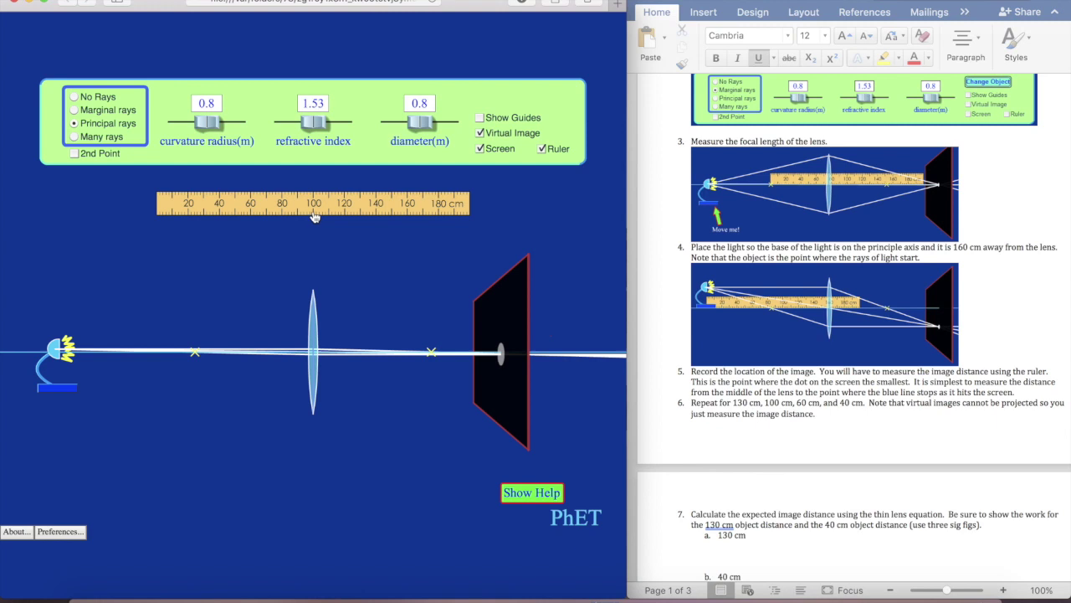
{"action": "left_click", "coordinate": [855, 138]}
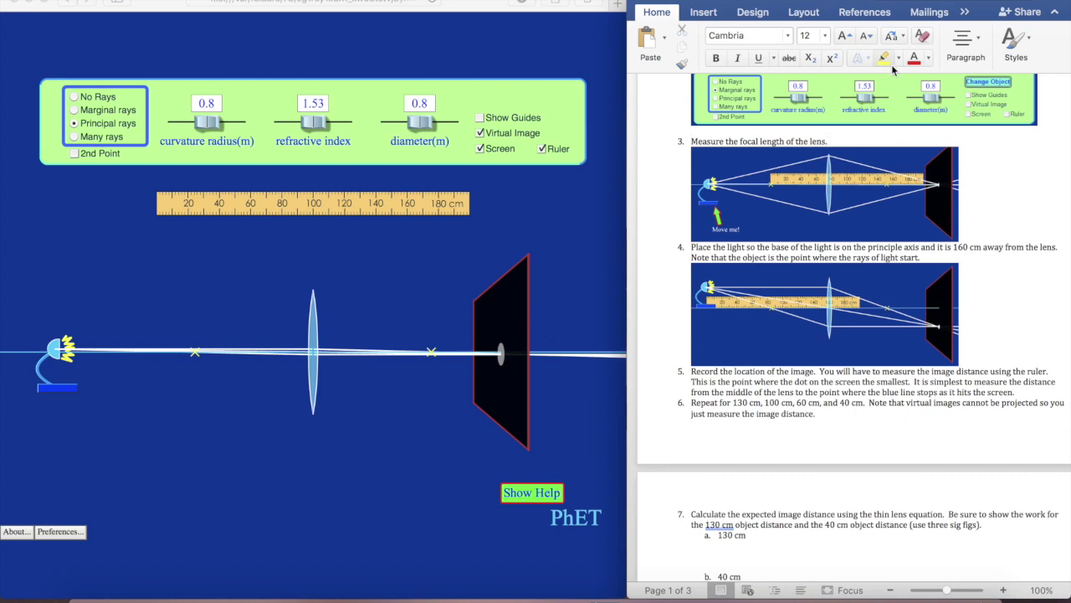
{"action": "type", "text": "focal le"}
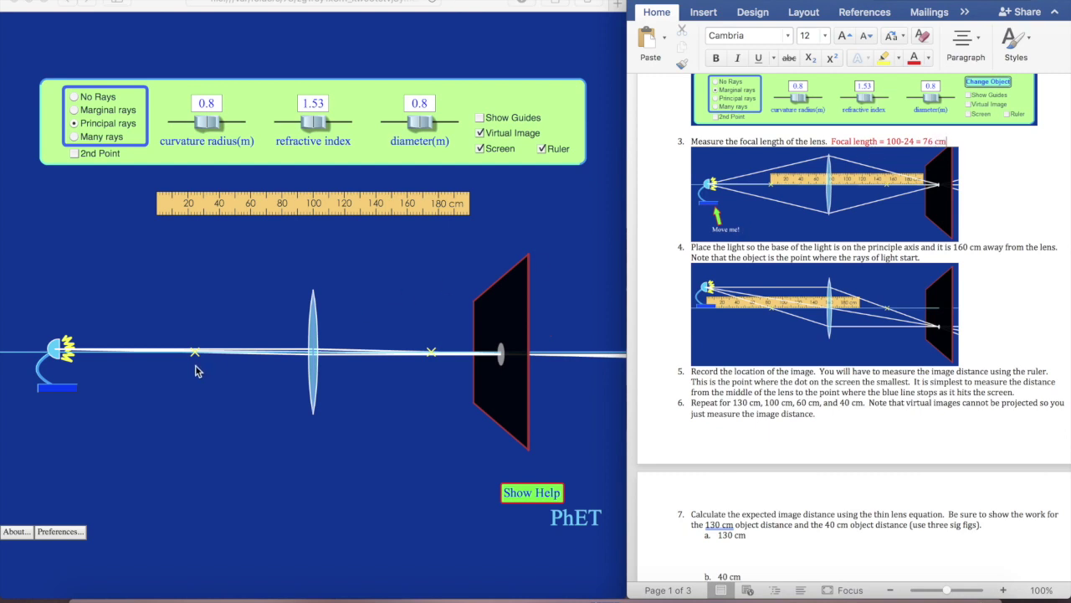
- Raise the lamp so its base rests on the principal axis
{"action": "left_click", "coordinate": [65, 391]}
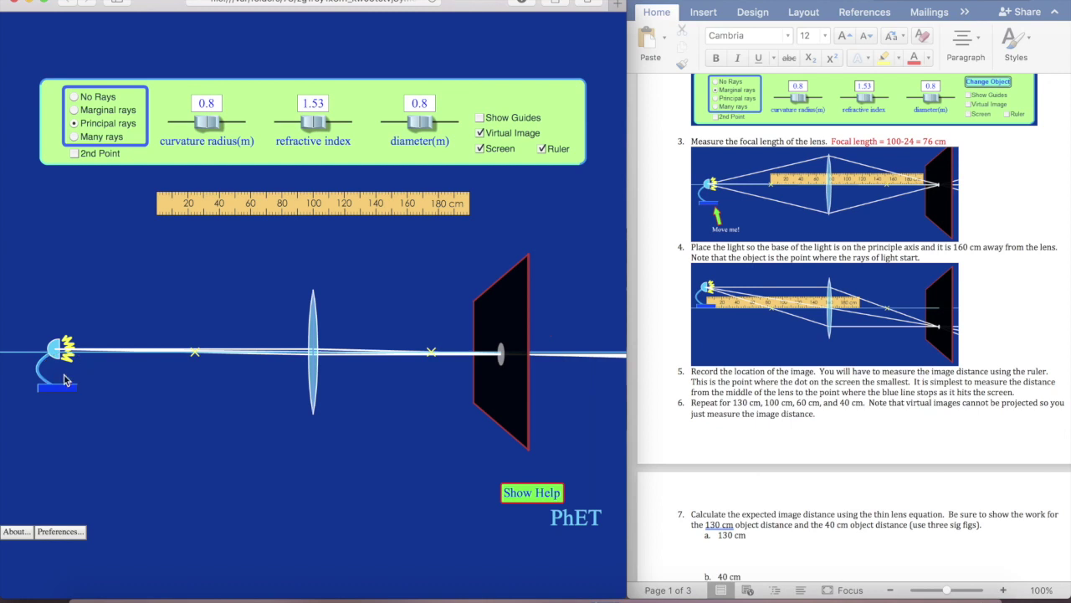
{"action": "left_click_drag", "start_coordinate": [69, 394], "coordinate": [71, 359]}
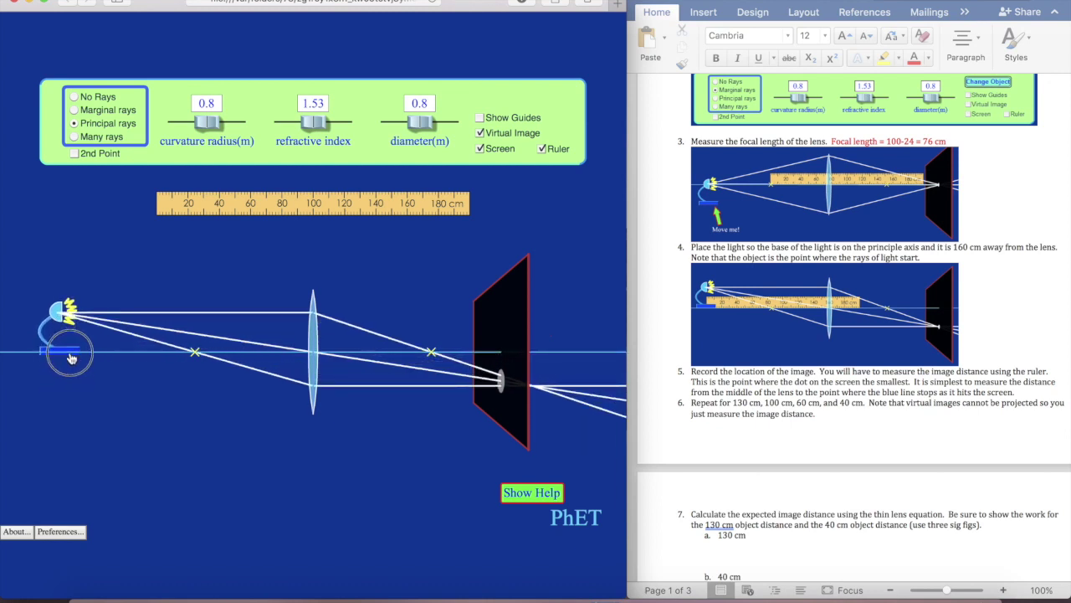
{"action": "left_click_drag", "start_coordinate": [71, 358], "coordinate": [71, 355]}
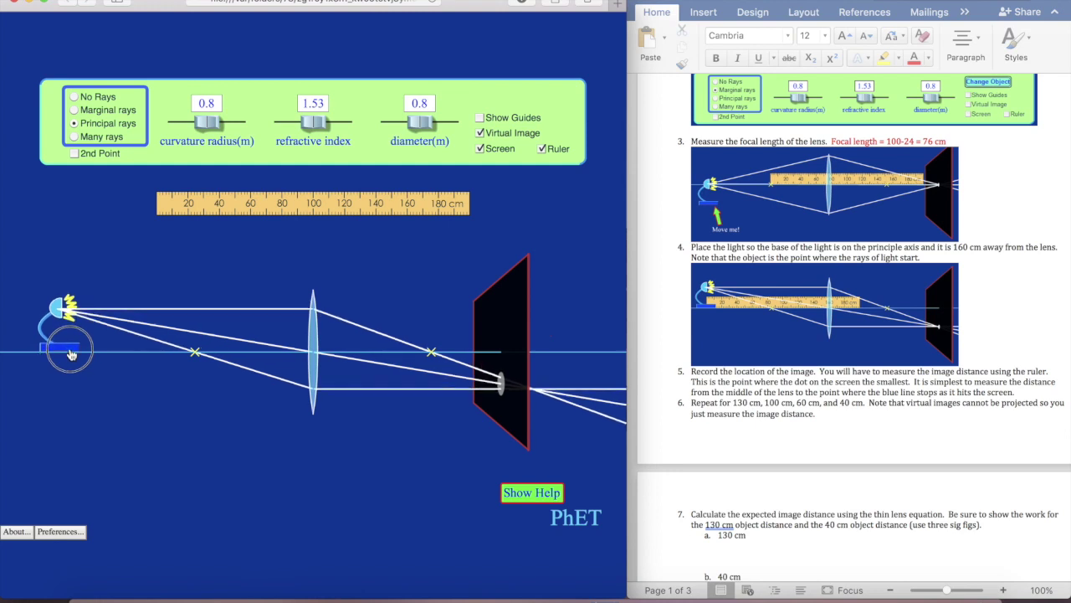
- Lay the ruler along the principal axis with its 100 cm mark at the lens centre to measure the focal length
{"action": "left_click_drag", "start_coordinate": [198, 207], "coordinate": [237, 345]}
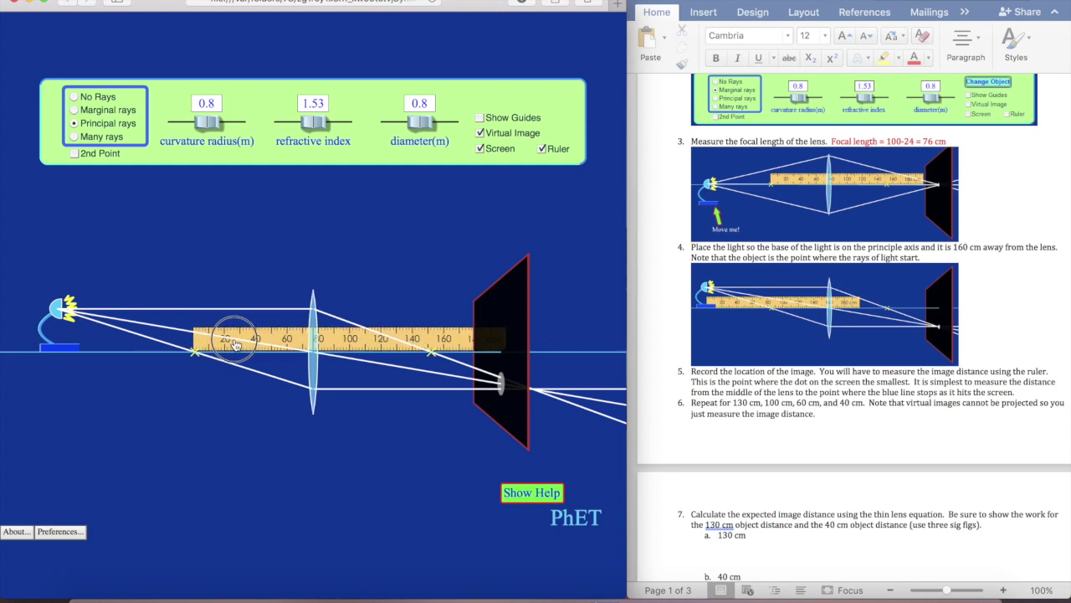
{"action": "left_click_drag", "start_coordinate": [237, 345], "coordinate": [197, 344]}
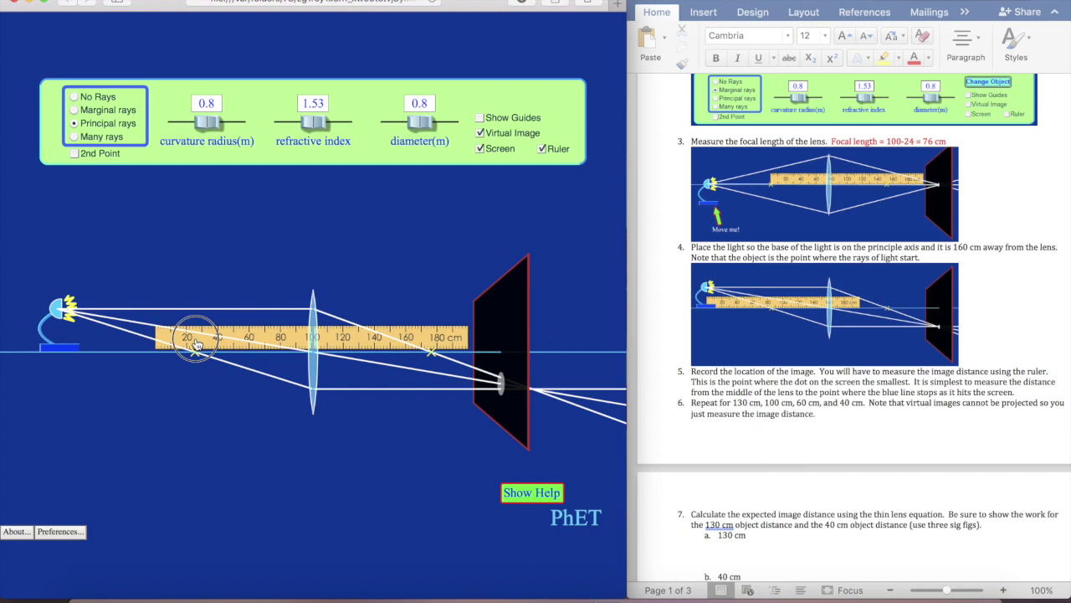
{"action": "left_click_drag", "start_coordinate": [197, 344], "coordinate": [198, 347]}
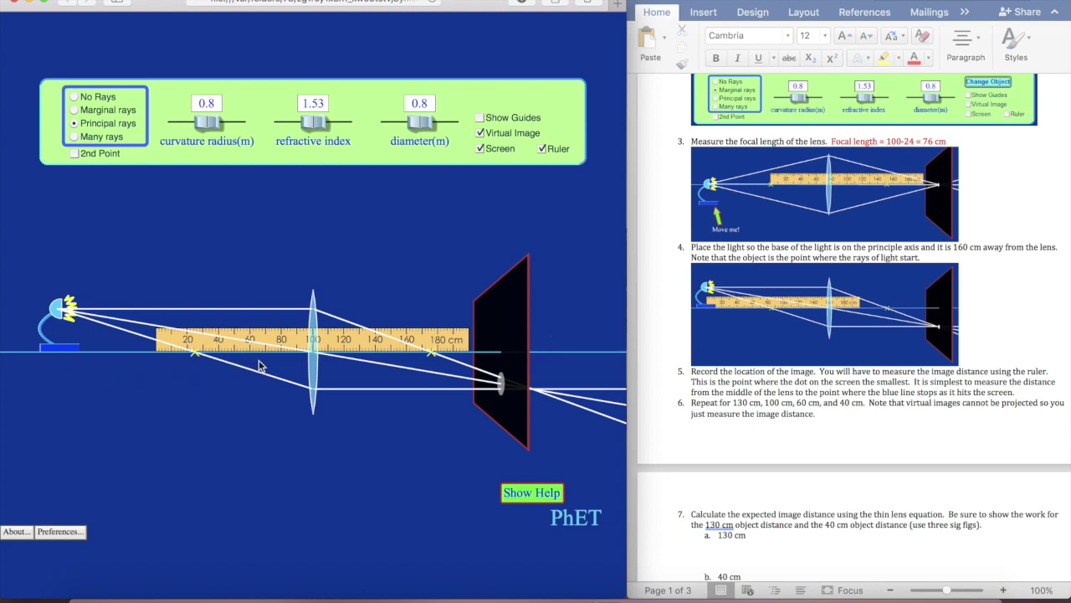
- Shift the ruler so its 160 cm mark meets the lens, and highlight the 160 cm light placement instruction in item 4 in yellow
{"action": "left_click_drag", "start_coordinate": [383, 339], "coordinate": [284, 346]}
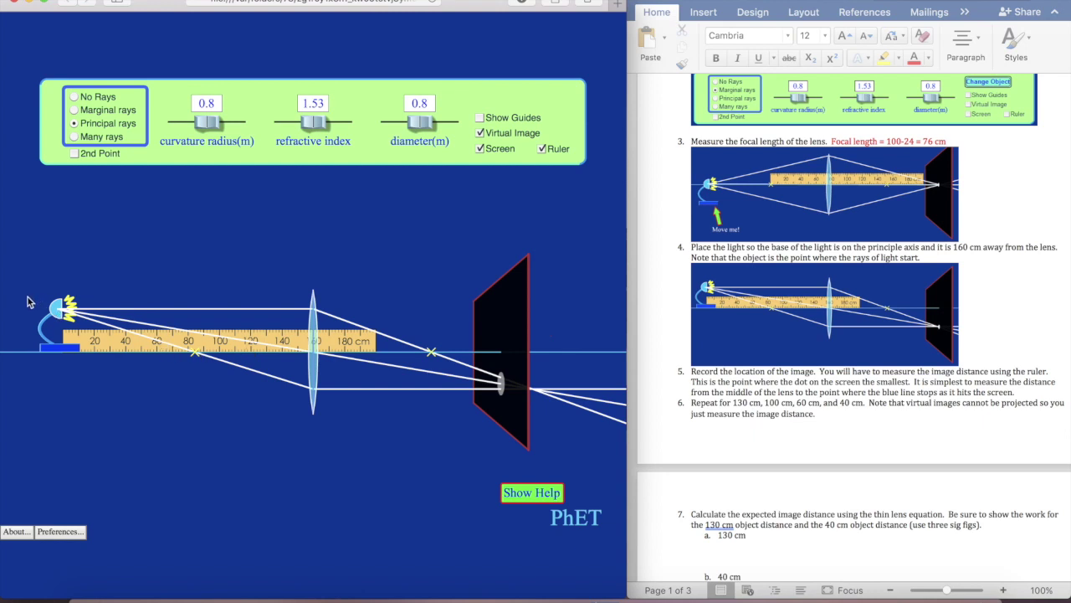
{"action": "left_click_drag", "start_coordinate": [52, 349], "coordinate": [56, 350]}
{"action": "left_click", "coordinate": [883, 63]}
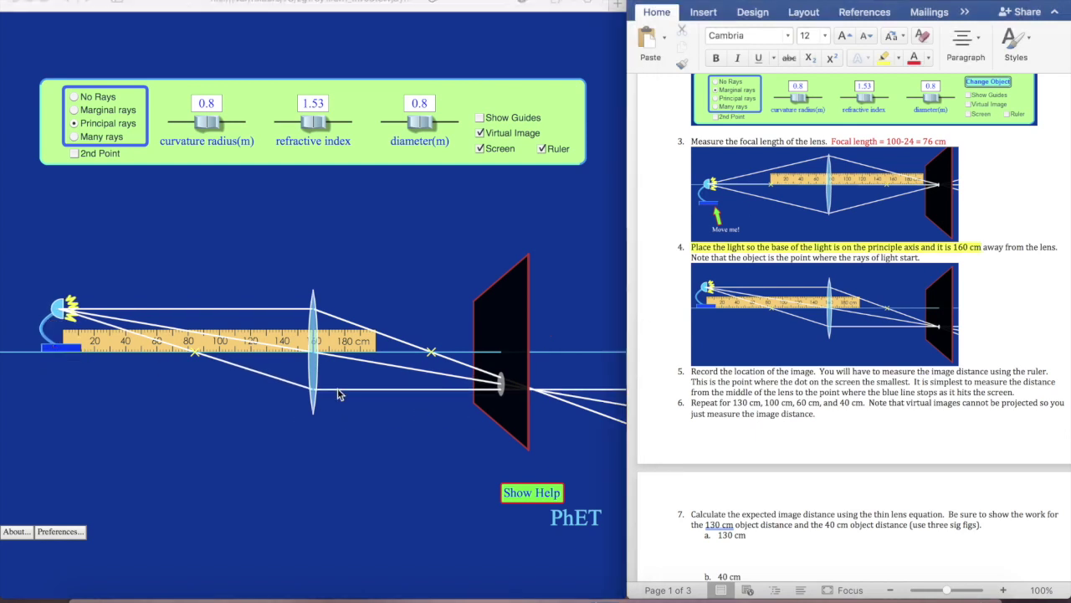
- Move the lamp along the principal axis to the ruler's zero end, placing it 160 cm from the lens
{"action": "left_click", "coordinate": [55, 350]}
{"action": "left_click_drag", "start_coordinate": [54, 350], "coordinate": [68, 353]}
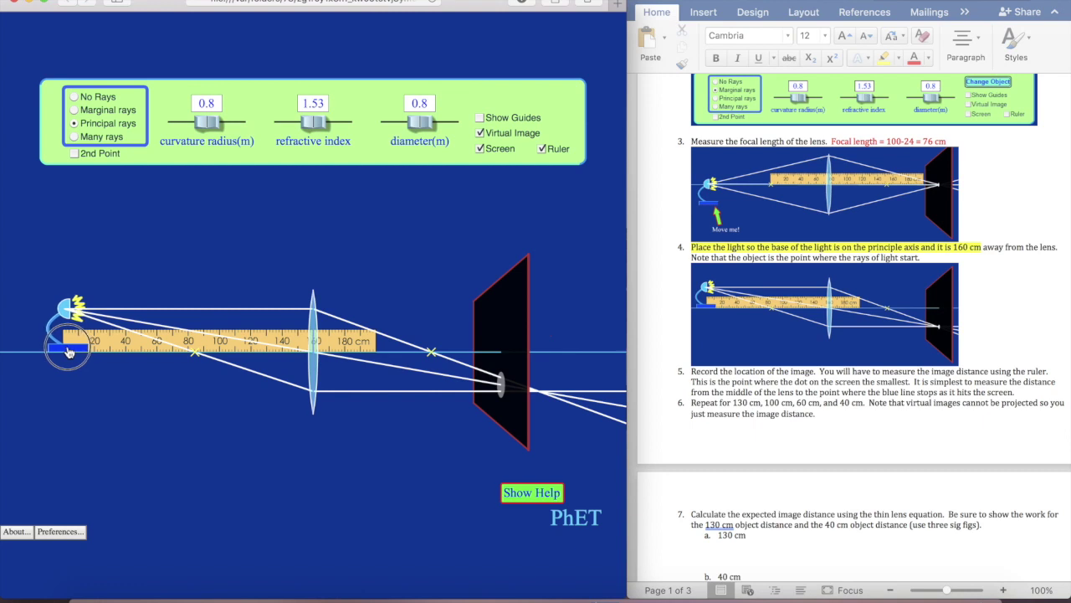
{"action": "left_click_drag", "start_coordinate": [68, 353], "coordinate": [68, 352]}
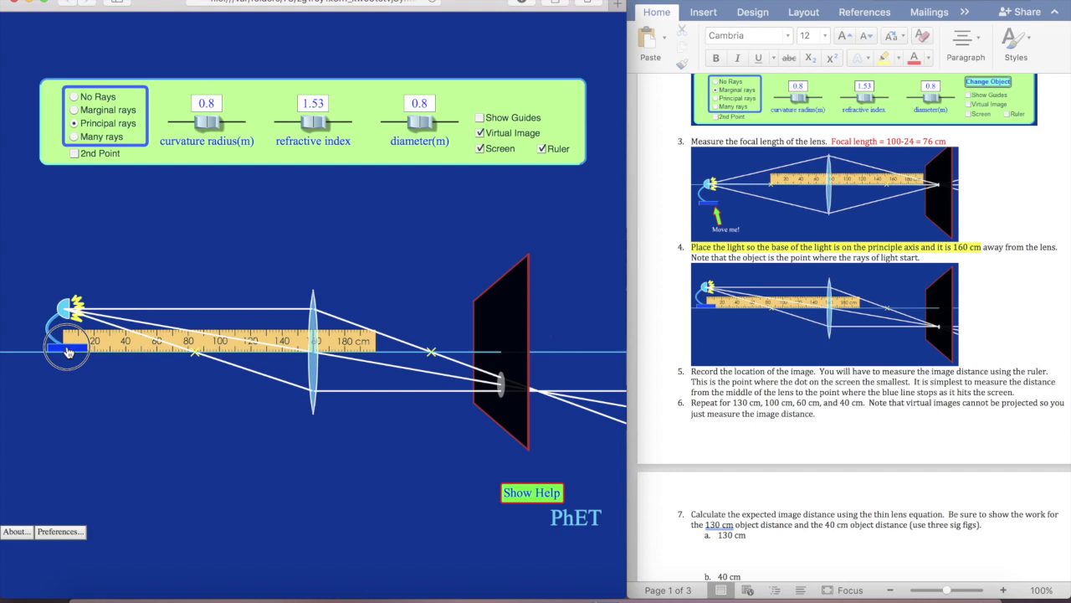
{"action": "left_click_drag", "start_coordinate": [69, 352], "coordinate": [67, 352]}
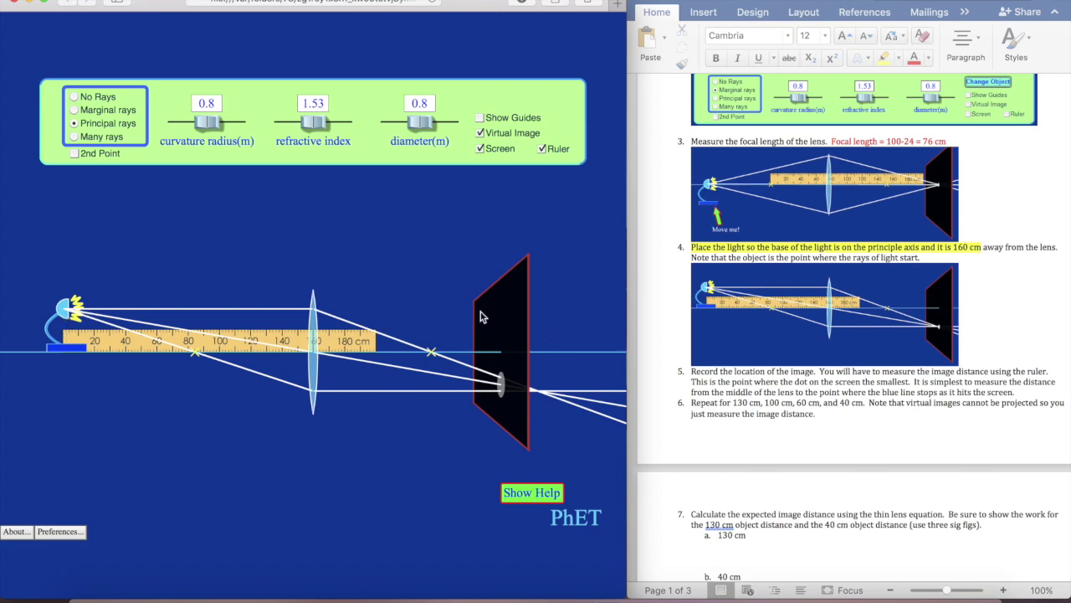
- Move the screen to where the refracted rays converge, and highlight "Record the location of the image." in item 5 in yellow
{"action": "scroll", "coordinate": [782, 334], "scroll_direction": "down", "scroll_amount": 1}
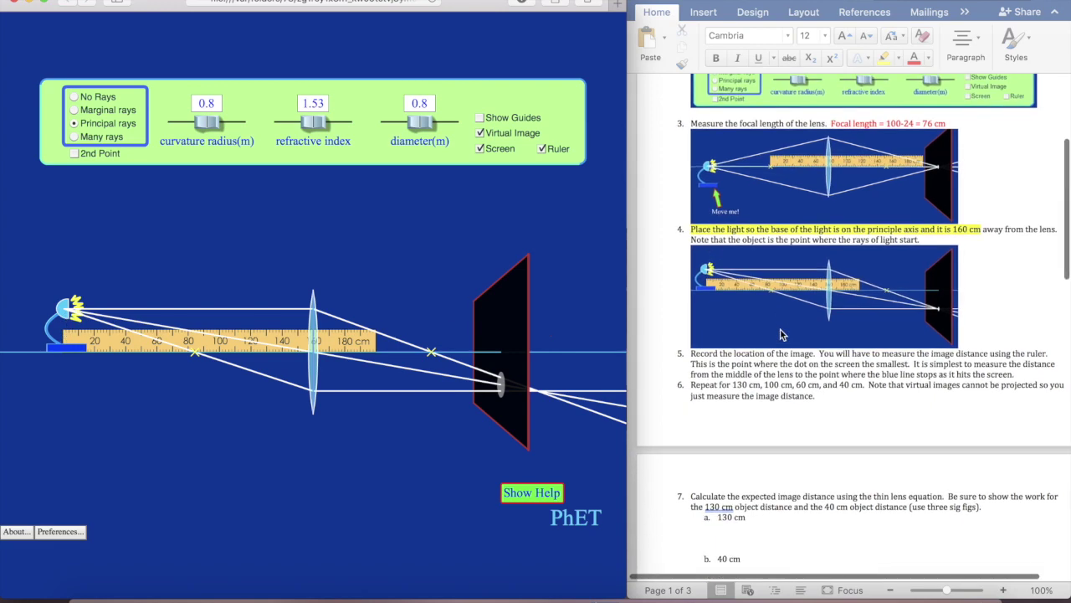
{"action": "scroll", "coordinate": [781, 334], "scroll_direction": "down", "scroll_amount": 5}
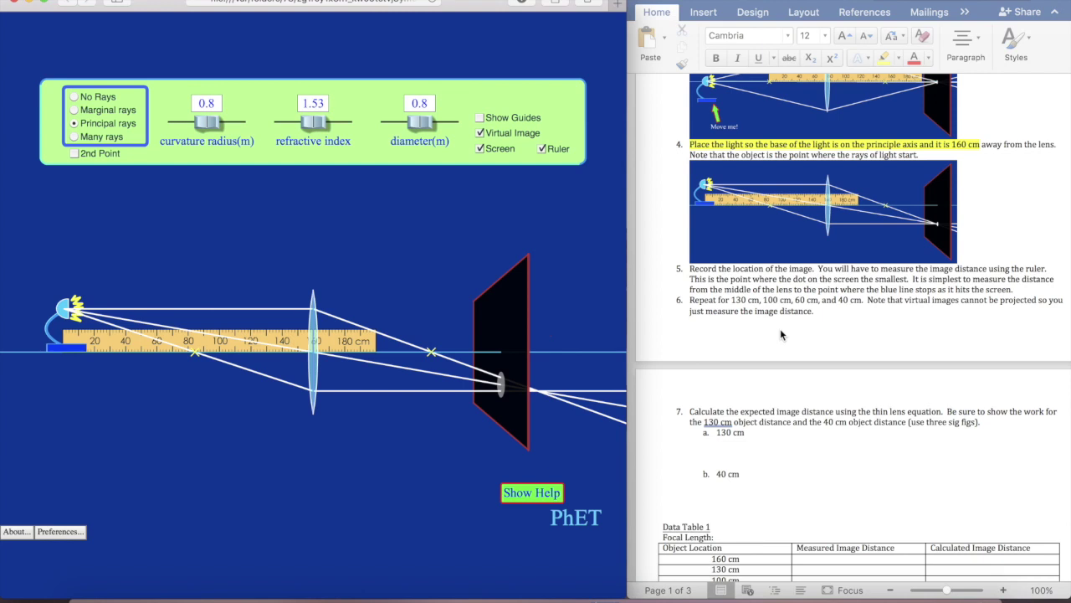
{"action": "scroll", "coordinate": [544, 390], "scroll_direction": "right", "scroll_amount": 1}
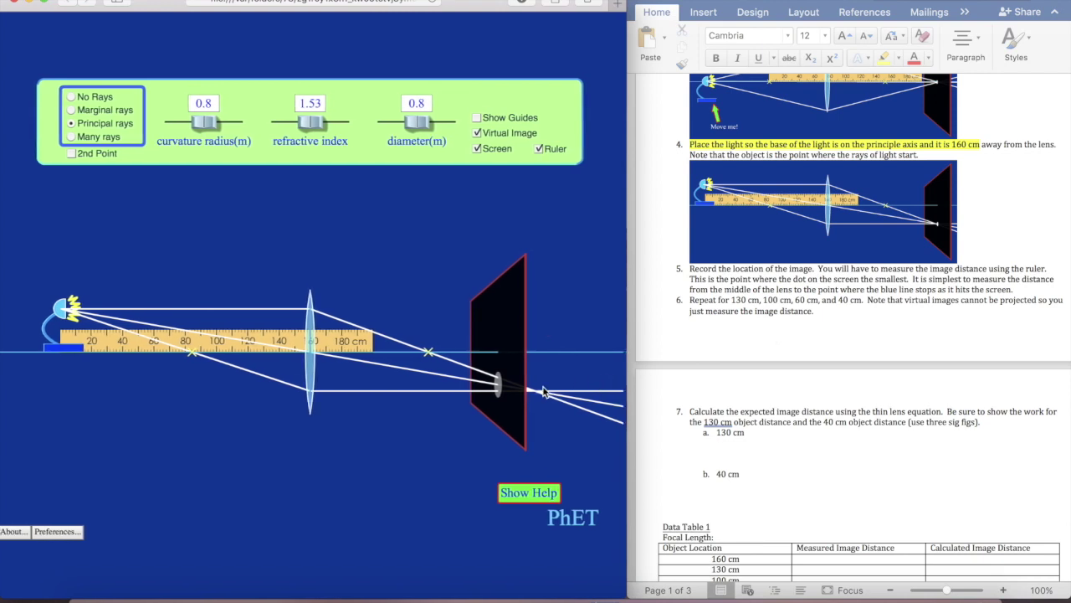
{"action": "left_click_drag", "start_coordinate": [522, 368], "coordinate": [561, 387]}
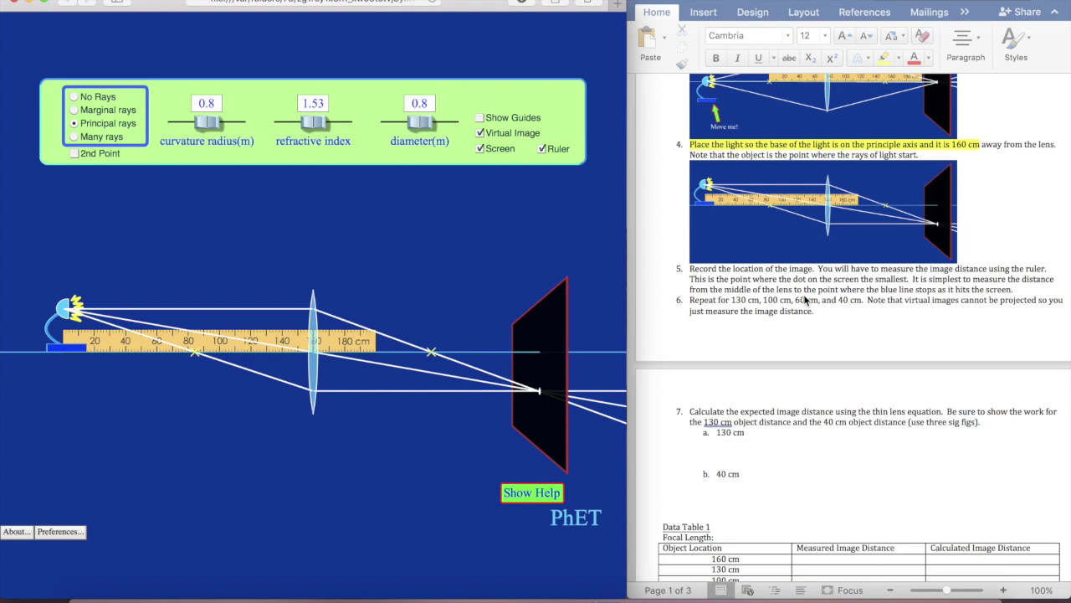
{"action": "scroll", "coordinate": [805, 299], "scroll_direction": "down", "scroll_amount": 1}
{"action": "left_click", "coordinate": [557, 371]}
{"action": "mouse_move", "coordinate": [545, 365]}
{"action": "left_mouse_down"}
{"action": "mouse_move", "coordinate": [591, 370]}
{"action": "mouse_move", "coordinate": [545, 361]}
{"action": "left_mouse_up"}
- Measure the image distance with the ruler's zero at the lens, and record 144 cm for the 160 cm object location in Data Table 1
{"action": "left_click_drag", "start_coordinate": [253, 347], "coordinate": [407, 416]}
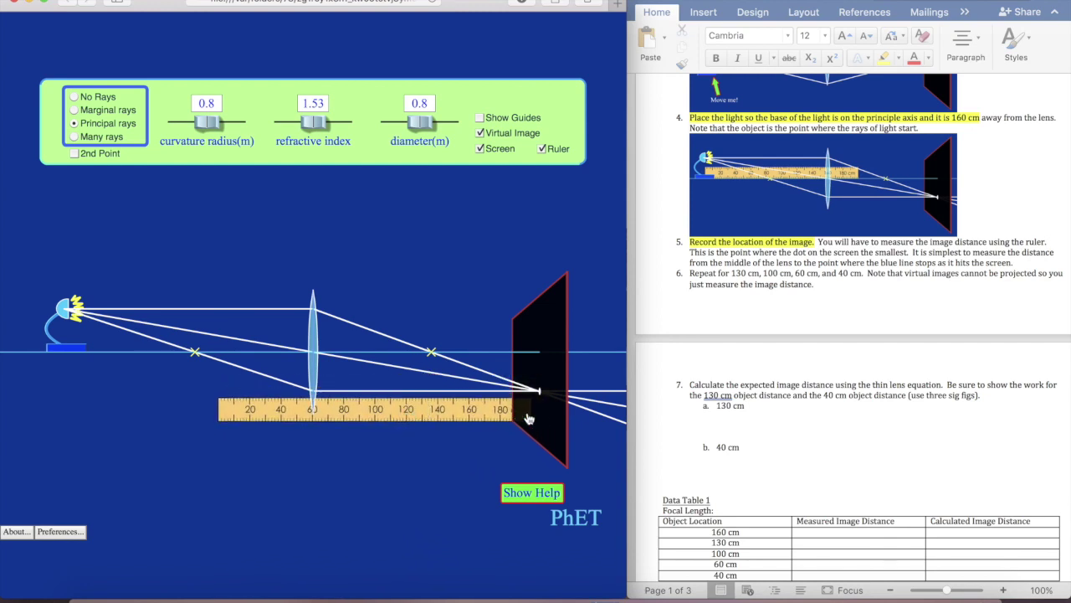
{"action": "left_click_drag", "start_coordinate": [528, 419], "coordinate": [590, 414]}
{"action": "left_click_drag", "start_coordinate": [474, 408], "coordinate": [567, 406]}
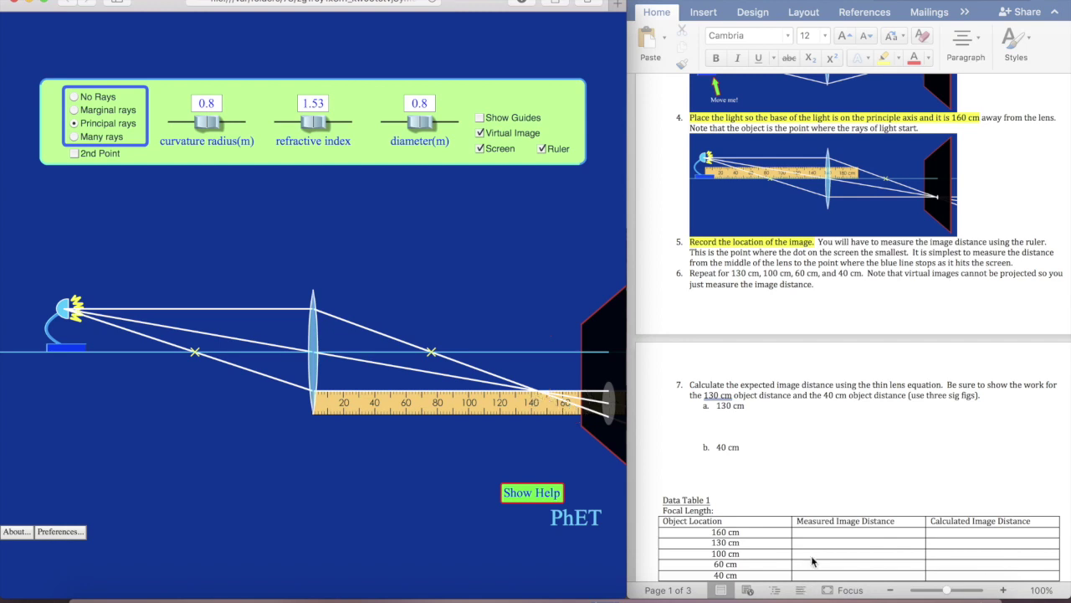
{"action": "left_click", "coordinate": [818, 531]}
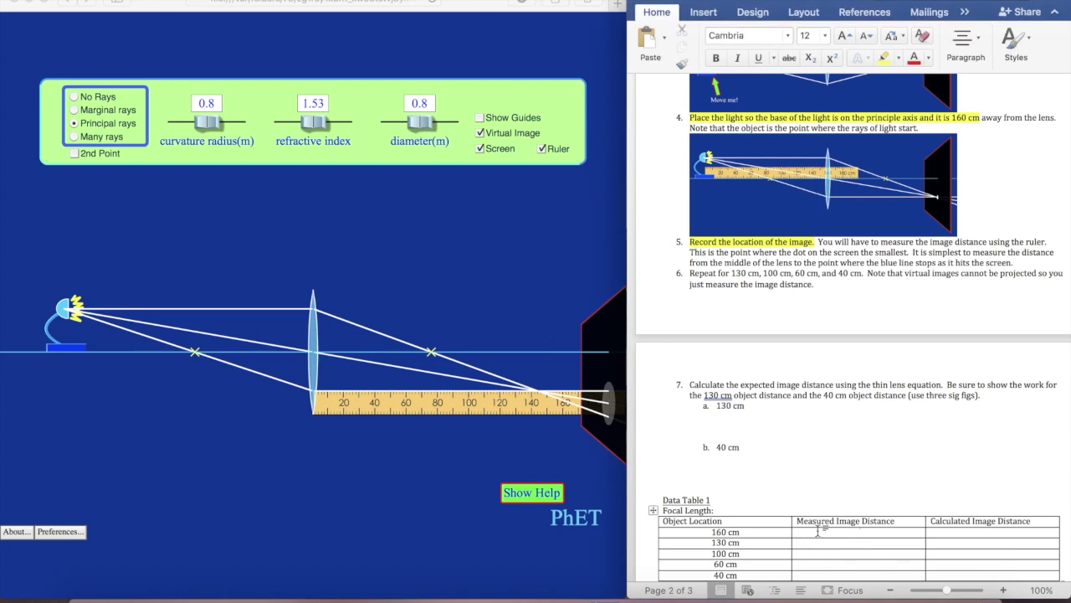
{"action": "type", "text": "144 cm"}
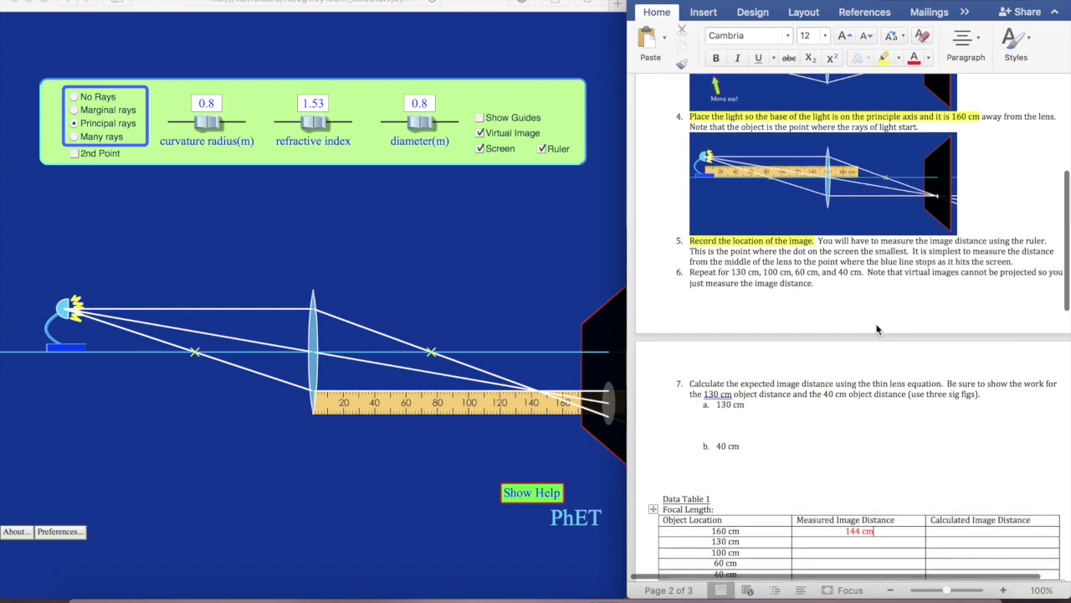
- Highlight "Repeat for 130 cm, 100 cm, 60 cm, and 40 cm." in item 6 and the first sentence of item 7 in yellow
{"action": "scroll", "coordinate": [880, 329], "scroll_direction": "down", "scroll_amount": 5}
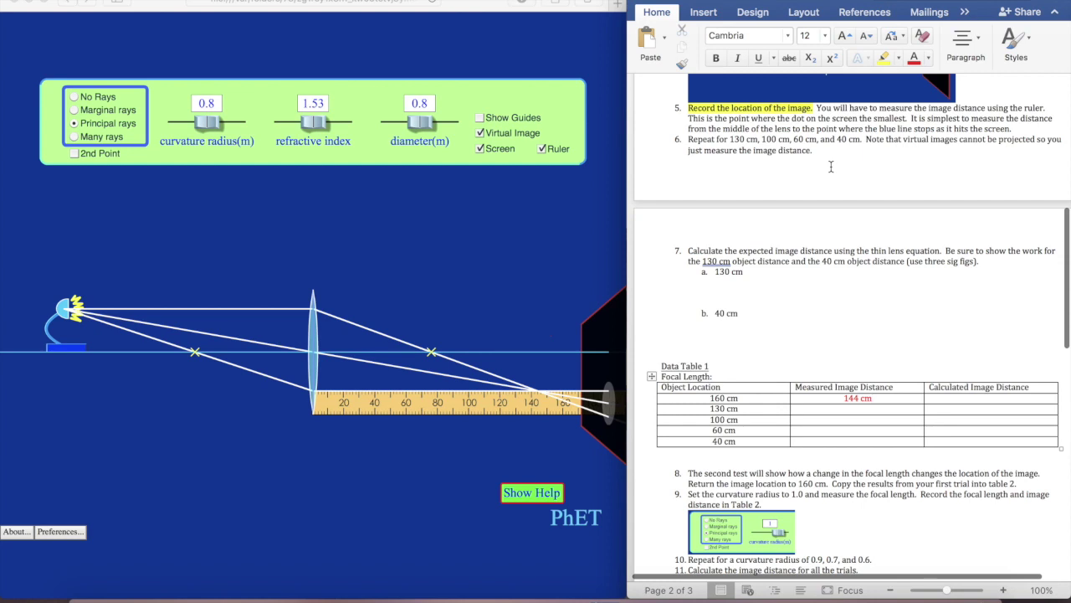
{"action": "scroll", "coordinate": [831, 169], "scroll_direction": "down", "scroll_amount": 1}
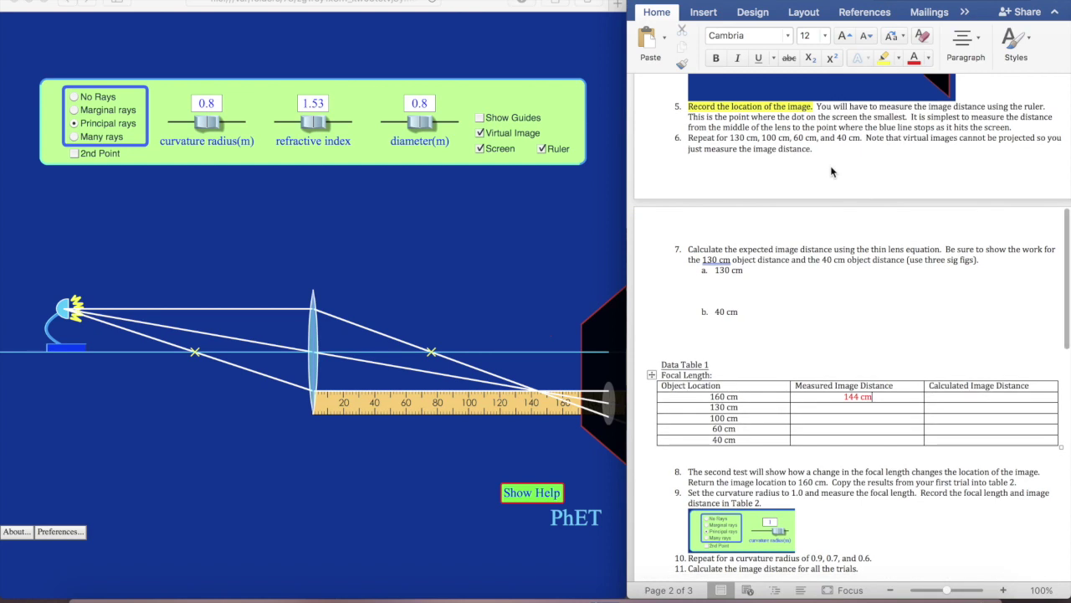
{"action": "left_click", "coordinate": [818, 149]}
{"action": "left_click_drag", "start_coordinate": [693, 137], "coordinate": [862, 141]}
{"action": "left_click", "coordinate": [884, 57]}
{"action": "scroll", "coordinate": [854, 276], "scroll_direction": "down", "scroll_amount": 3}
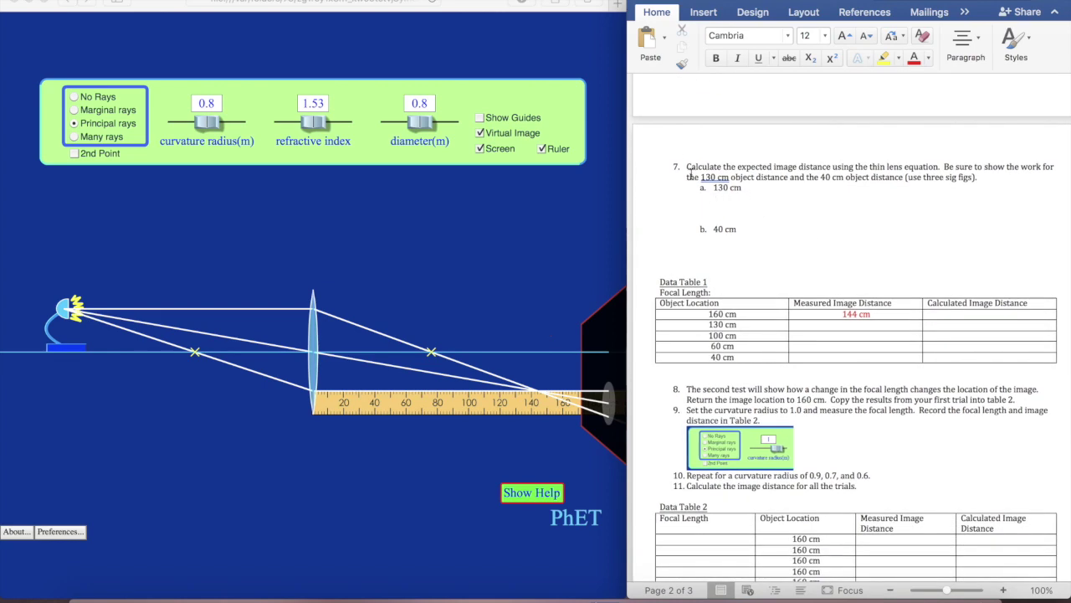
{"action": "left_click_drag", "start_coordinate": [686, 165], "coordinate": [939, 167]}
{"action": "left_click", "coordinate": [886, 57]}
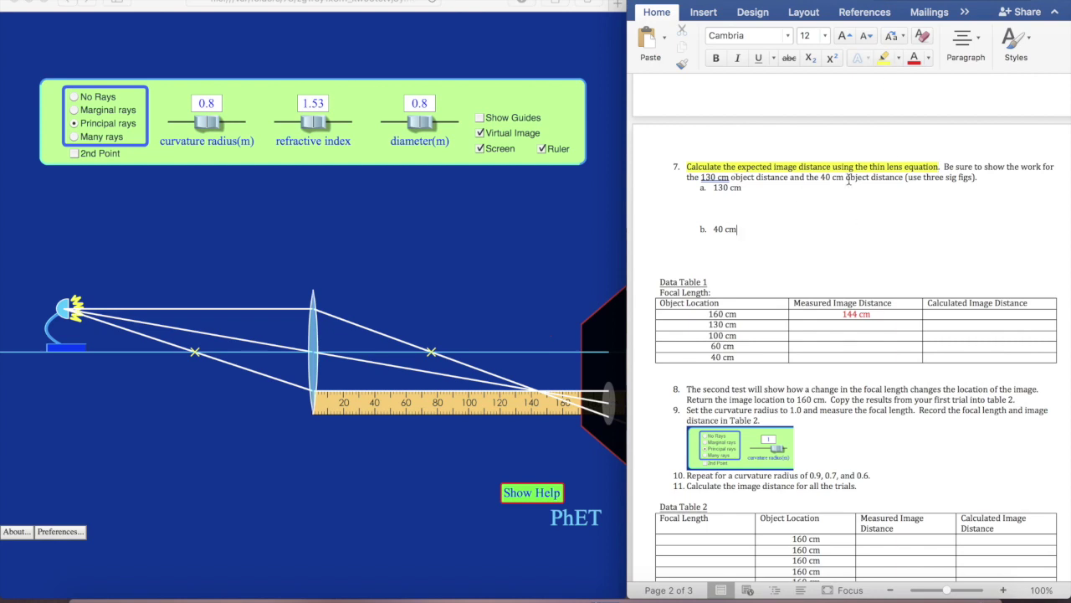
- Copy the thin lens equation from Important Formulas into the 160 cm row's Calculated Image Distance cell in Data Table 1
{"action": "left_click", "coordinate": [944, 313]}
{"action": "scroll", "coordinate": [939, 319], "scroll_direction": "up", "scroll_amount": 3}
{"action": "scroll", "coordinate": [939, 319], "scroll_direction": "up", "scroll_amount": 10}
{"action": "left_click", "coordinate": [774, 209]}
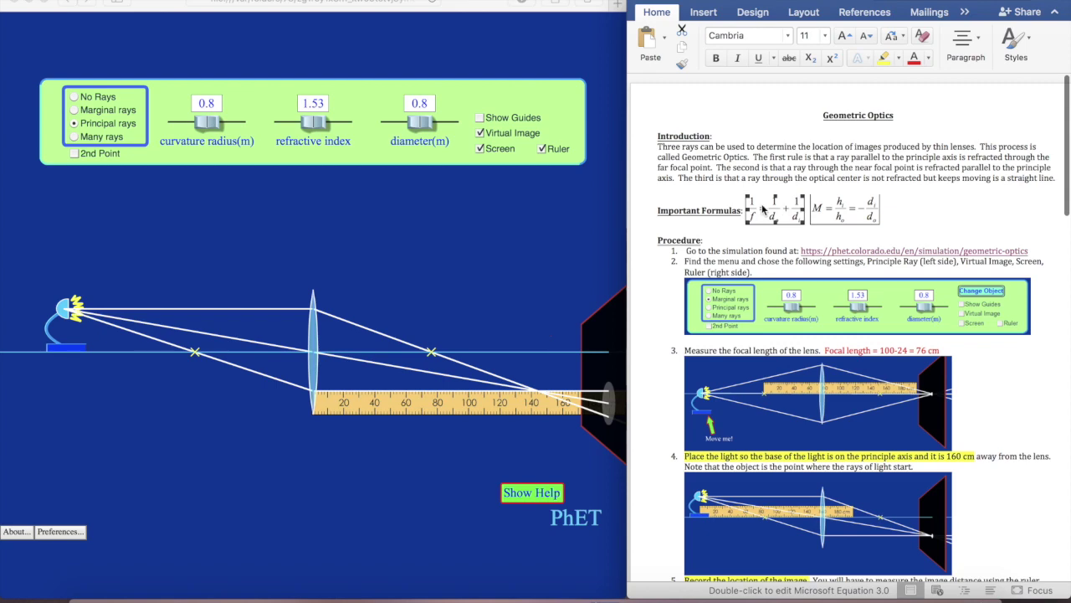
{"action": "scroll", "coordinate": [760, 208], "scroll_direction": "down", "scroll_amount": 2}
{"action": "scroll", "coordinate": [760, 208], "scroll_direction": "down", "scroll_amount": 10}
{"action": "left_click", "coordinate": [949, 366]}
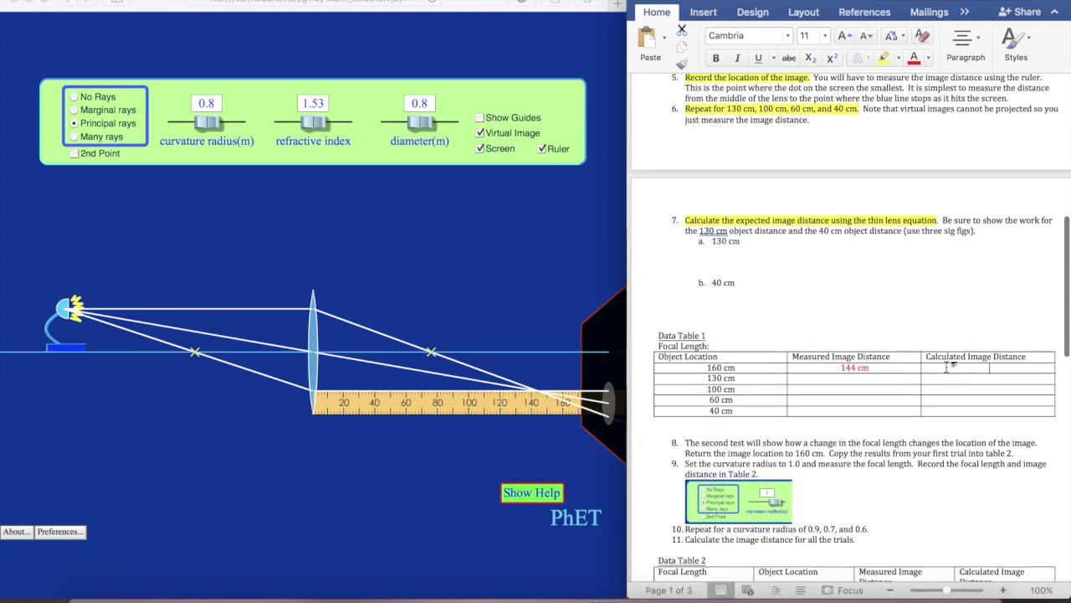
{"action": "key", "text": "super+v"}
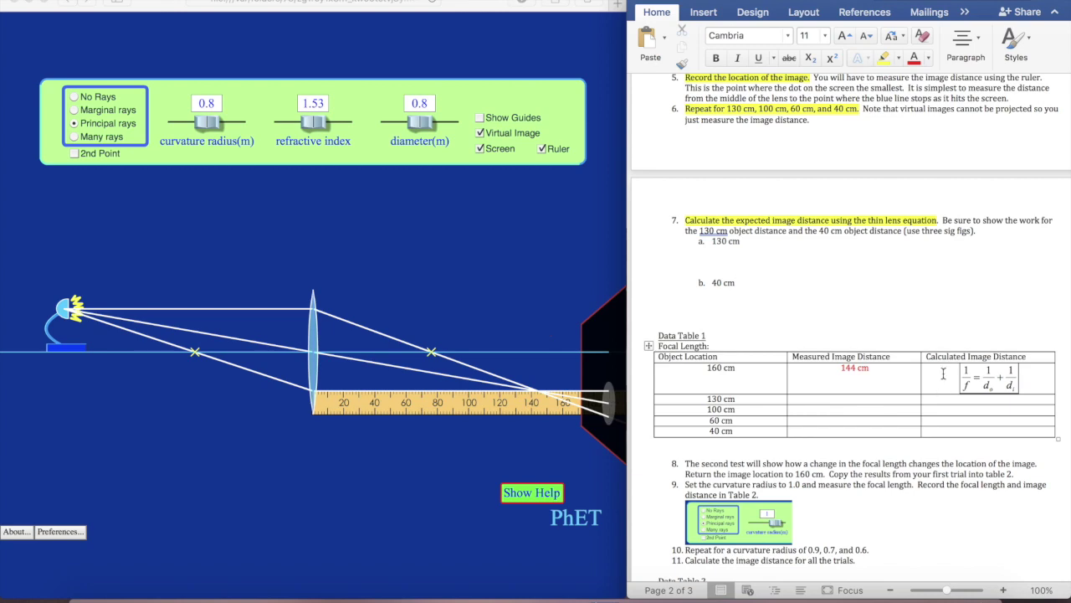
- Record the focal length as 76 cm above Data Table 1
{"action": "left_click", "coordinate": [879, 343]}
{"action": "scroll", "coordinate": [870, 327], "scroll_direction": "up", "scroll_amount": 5}
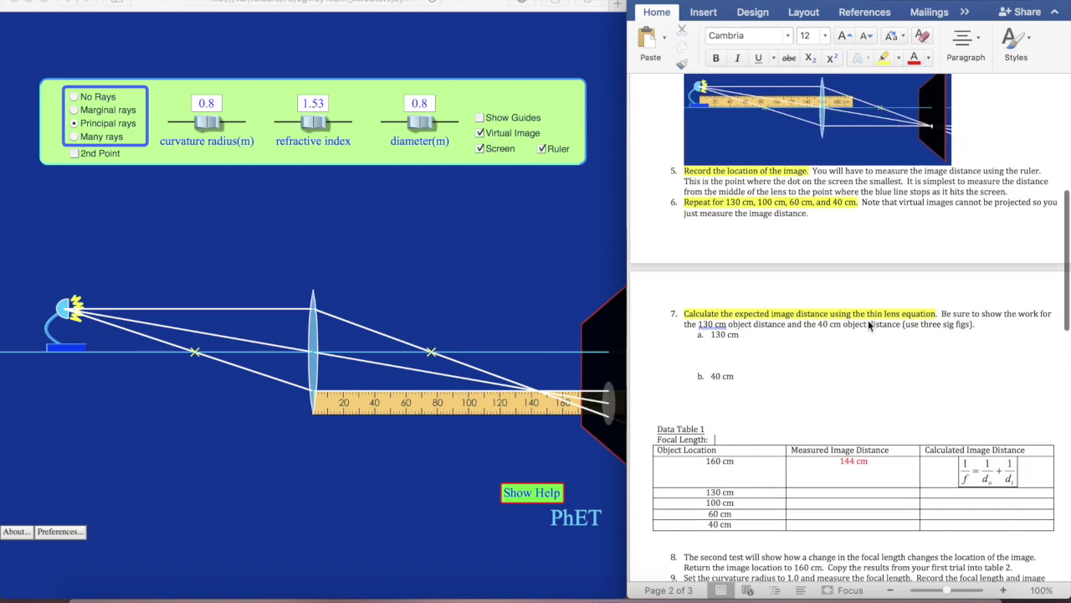
{"action": "scroll", "coordinate": [868, 320], "scroll_direction": "up", "scroll_amount": 5}
{"action": "scroll", "coordinate": [868, 320], "scroll_direction": "down", "scroll_amount": 8}
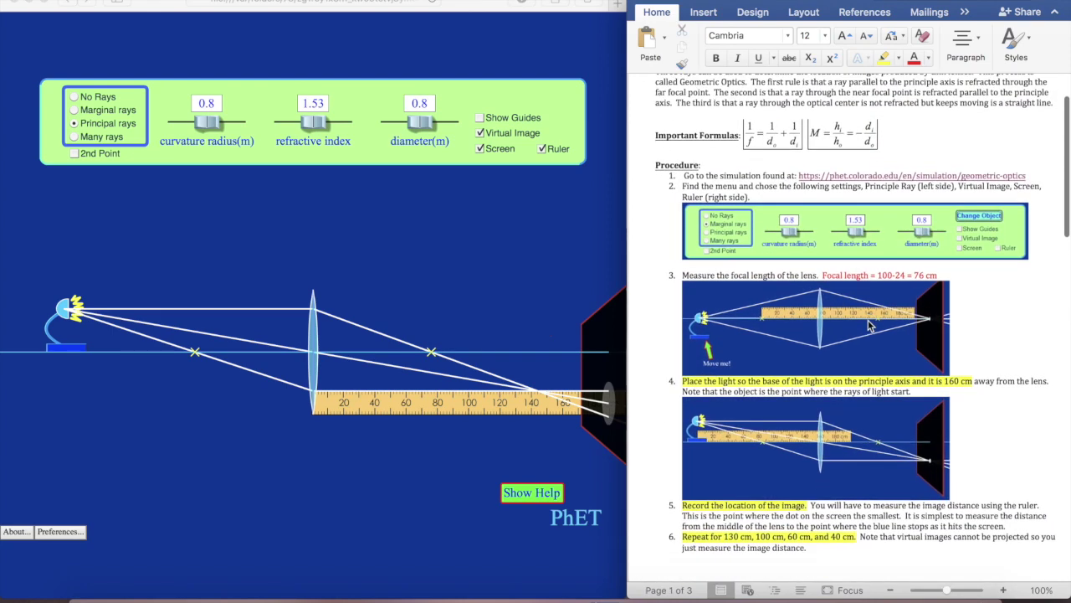
{"action": "scroll", "coordinate": [868, 320], "scroll_direction": "down", "scroll_amount": 2}
{"action": "type", "text": "76 cm"}
- Add the substituted equation "1/76 = 1/160 + 1/ di" on a new line below the thin lens equation in the 160 cm row
{"action": "left_click", "coordinate": [1030, 419]}
{"action": "key", "text": "Return"}
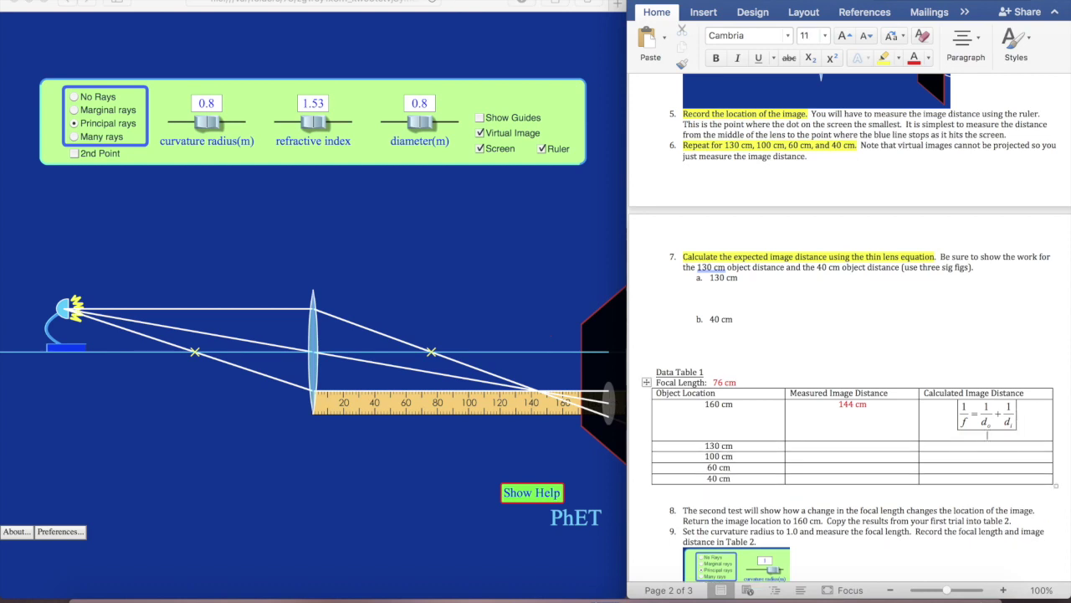
{"action": "type", "text": "1/76"}
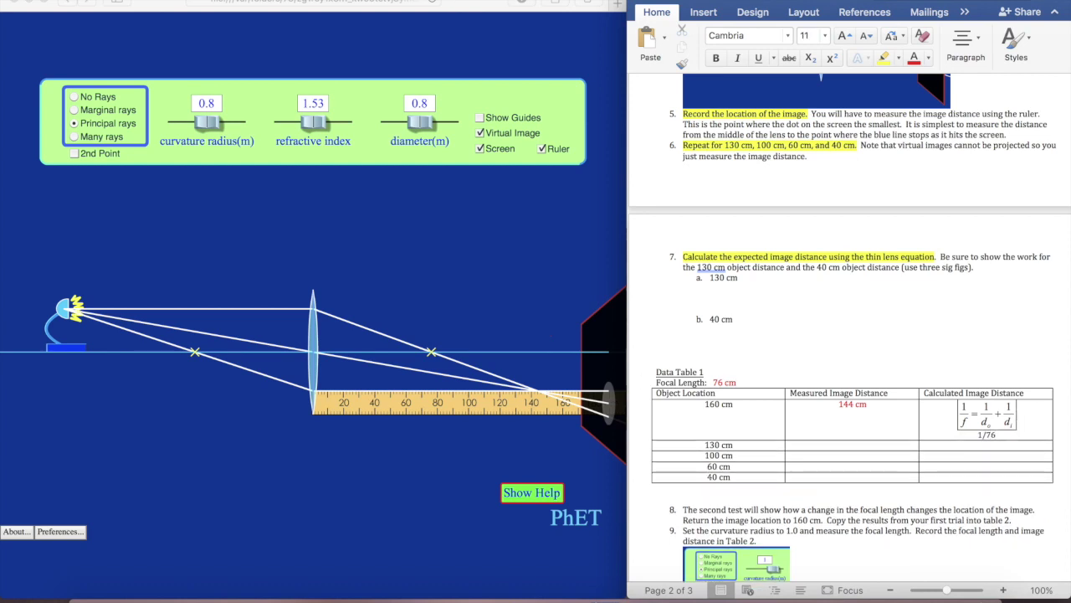
{"action": "type", "text": " = 1/160 + 1/ di"}
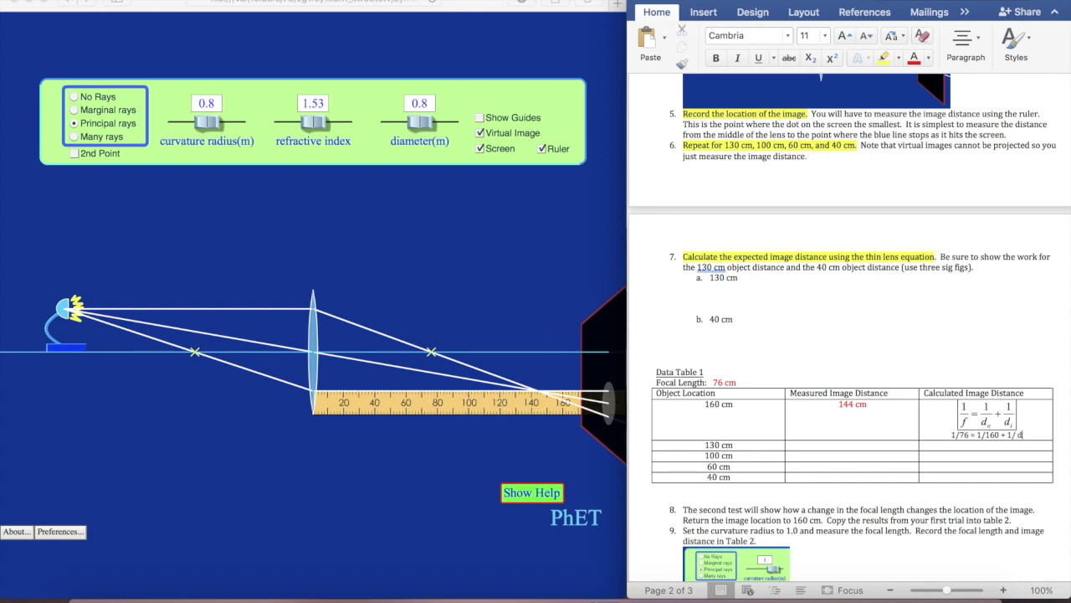
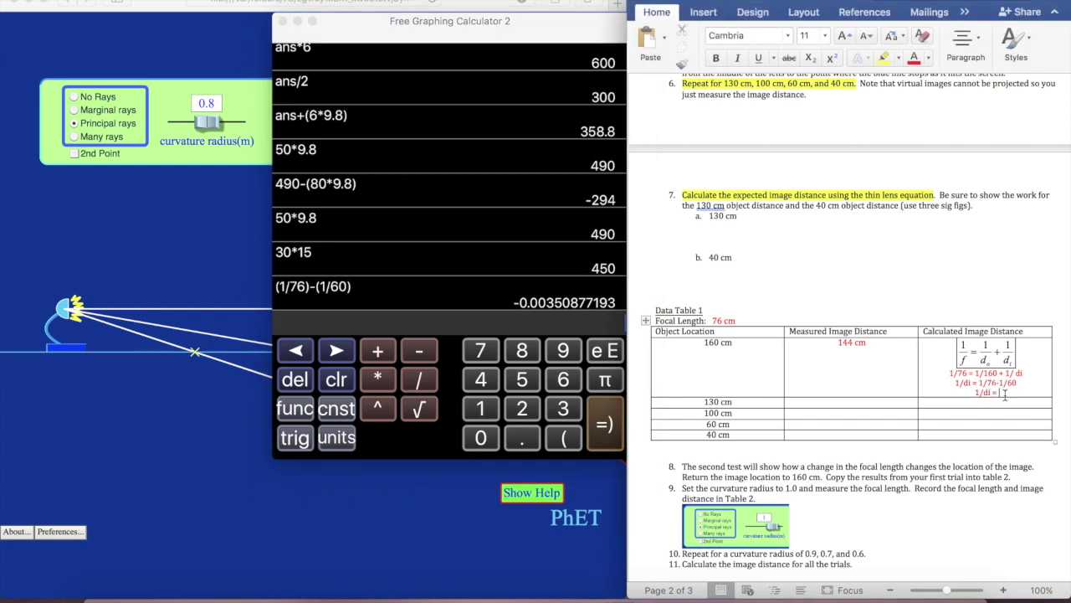
- Continue the 160 cm work with 1/di = -0.0035 and di = 1/-0.0035, and start a final "di =" line
{"action": "type", "text": "-0.0035"}
{"action": "key", "text": "Return"}
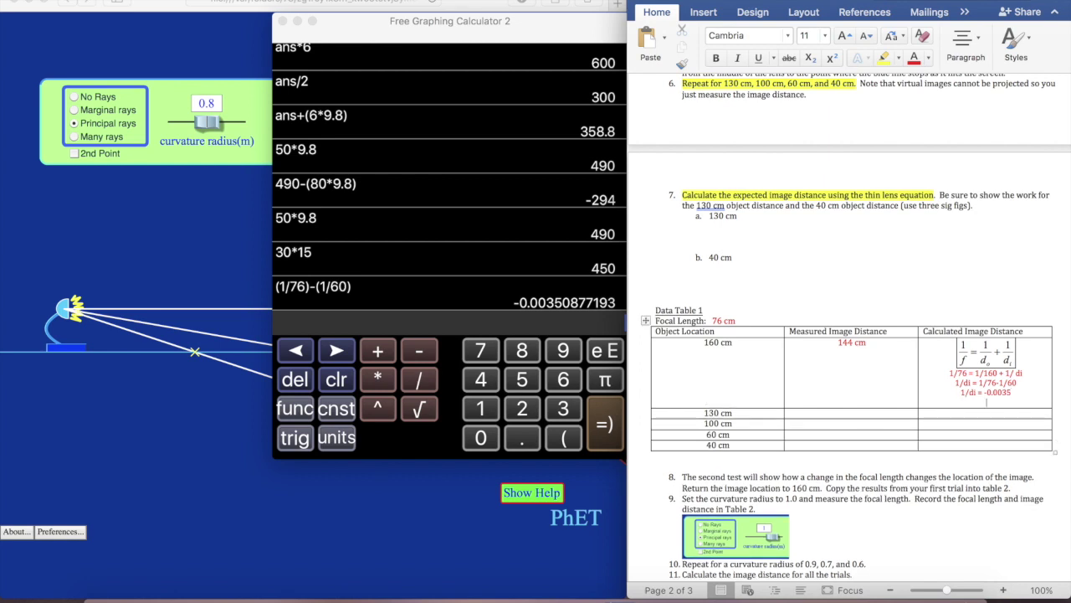
{"action": "type", "text": "di"}
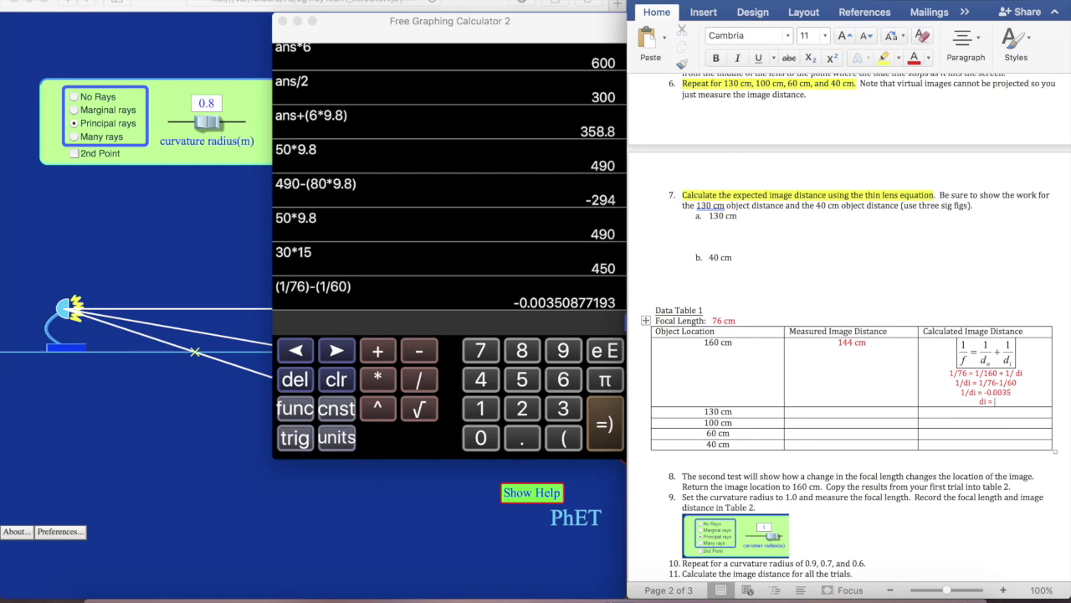
{"action": "type", "text": "= 1/-0.0035"}
{"action": "key", "text": "Return"}
{"action": "type", "text": "di"}
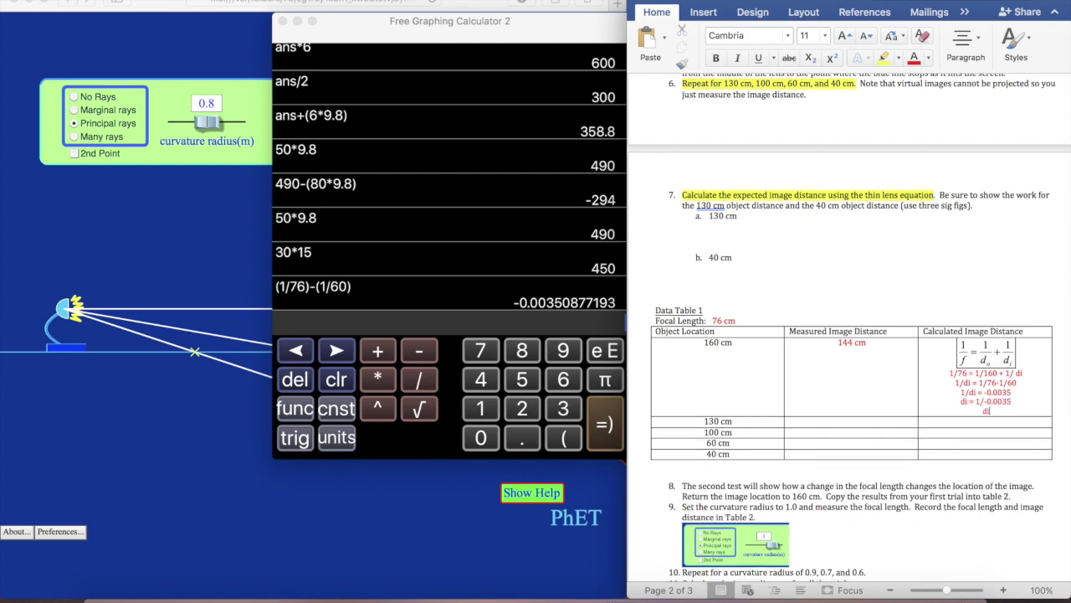
{"action": "type", "text": " ="}
- Switch to Free Graphing Calculator 2 and compute 1/-.0035
{"action": "scroll", "coordinate": [849, 335], "scroll_direction": "up", "scroll_amount": 1}
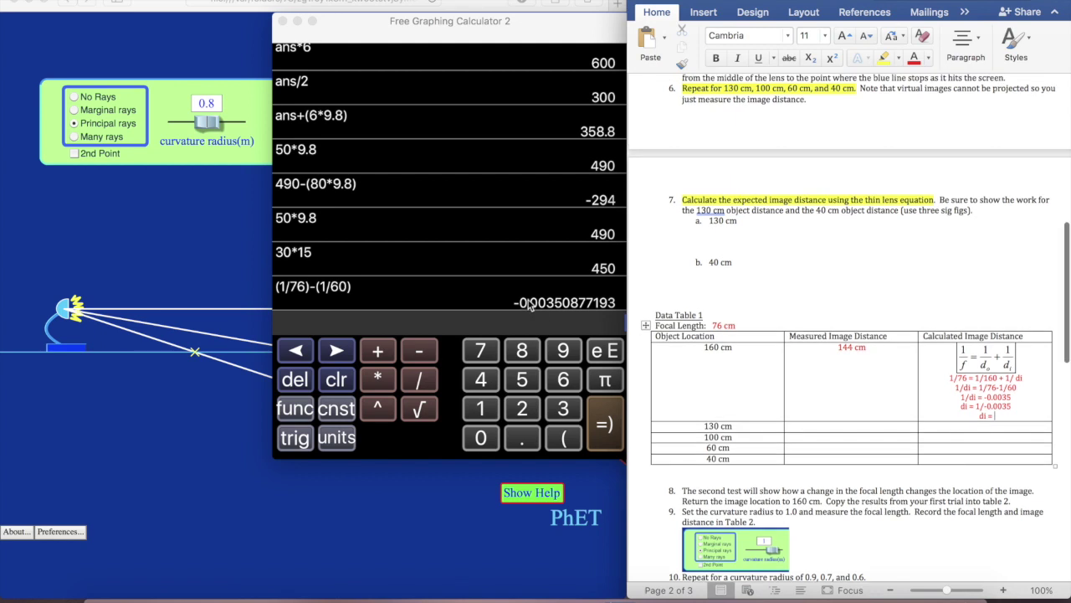
{"action": "left_click", "coordinate": [440, 418]}
{"action": "left_click", "coordinate": [489, 408]}
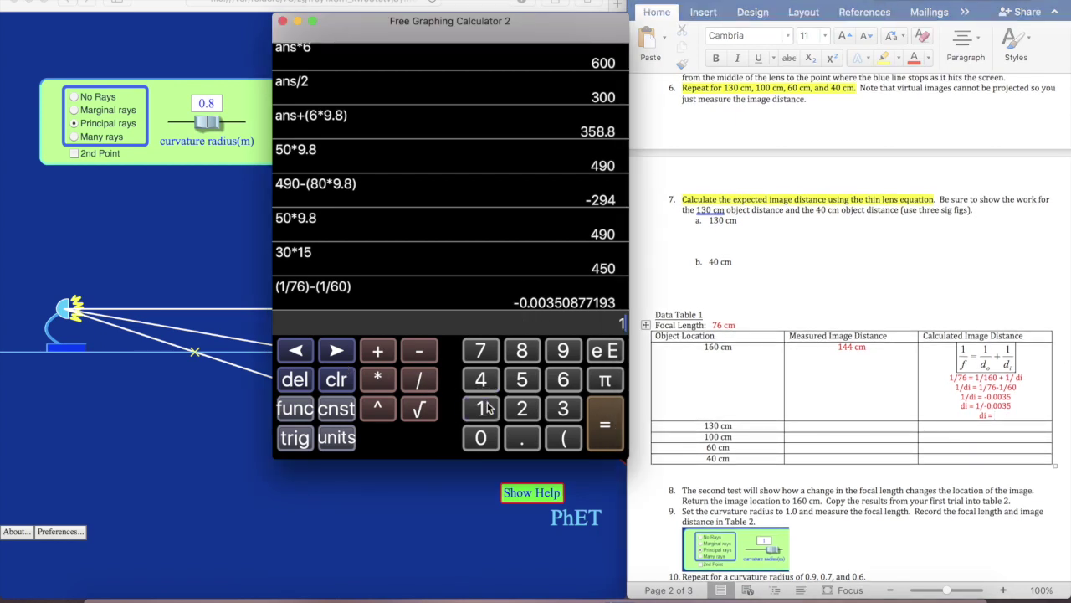
{"action": "left_click", "coordinate": [423, 380]}
{"action": "type", "text": "-.0035"}
{"action": "key", "text": "Return"}
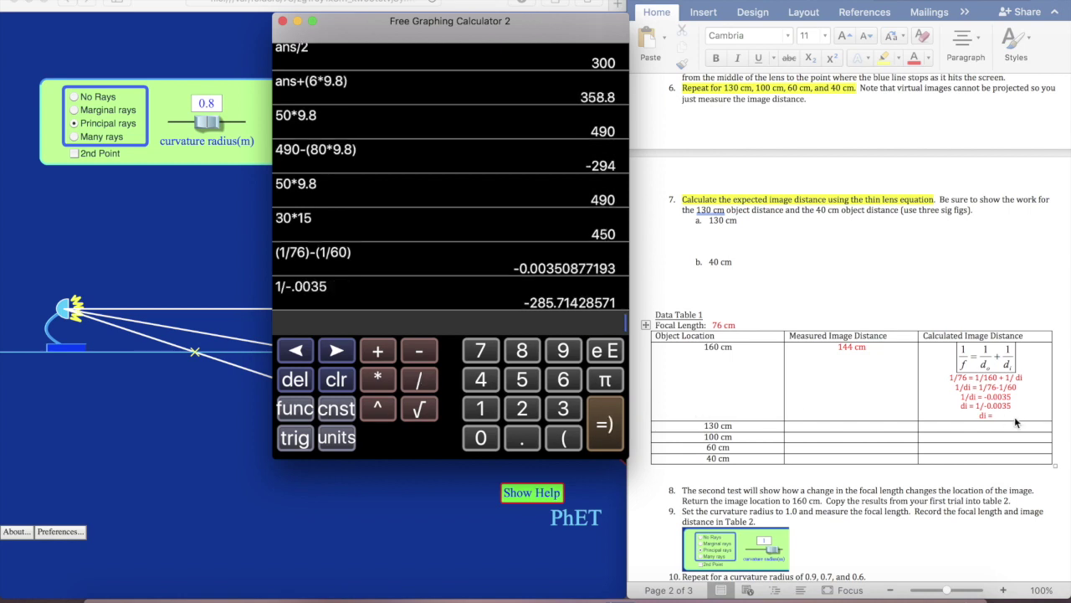
- Record di = -285.71 cm as the calculated image distance for the 160 cm object location in the handout
{"action": "left_click", "coordinate": [1015, 417]}
{"action": "type", "text": "-285."}
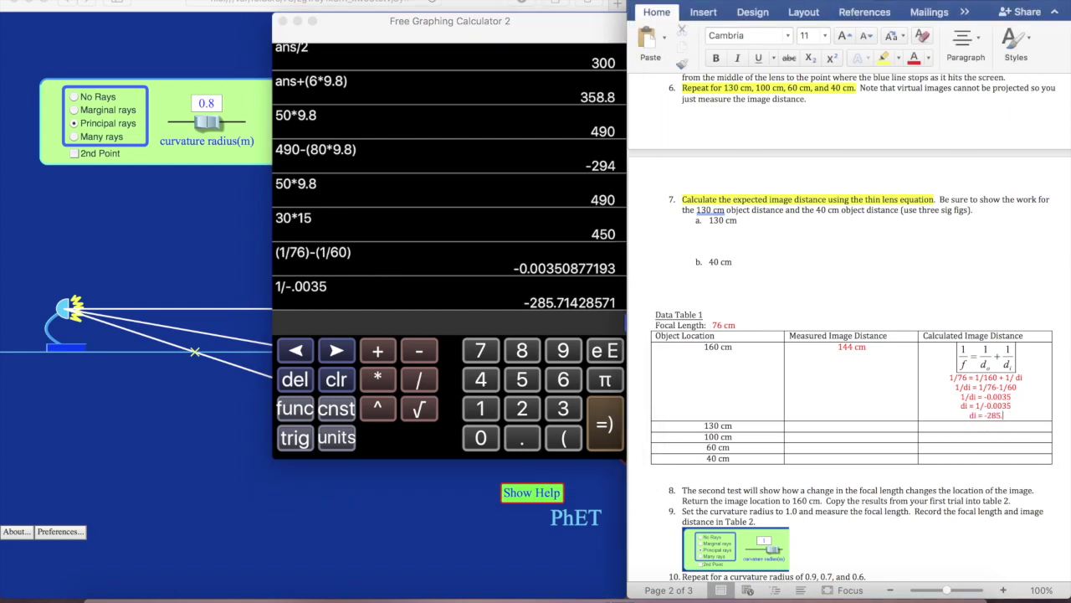
{"action": "type", "text": "71 cm"}
{"action": "left_click", "coordinate": [895, 350]}
{"action": "scroll", "coordinate": [895, 350], "scroll_direction": "up", "scroll_amount": 1}
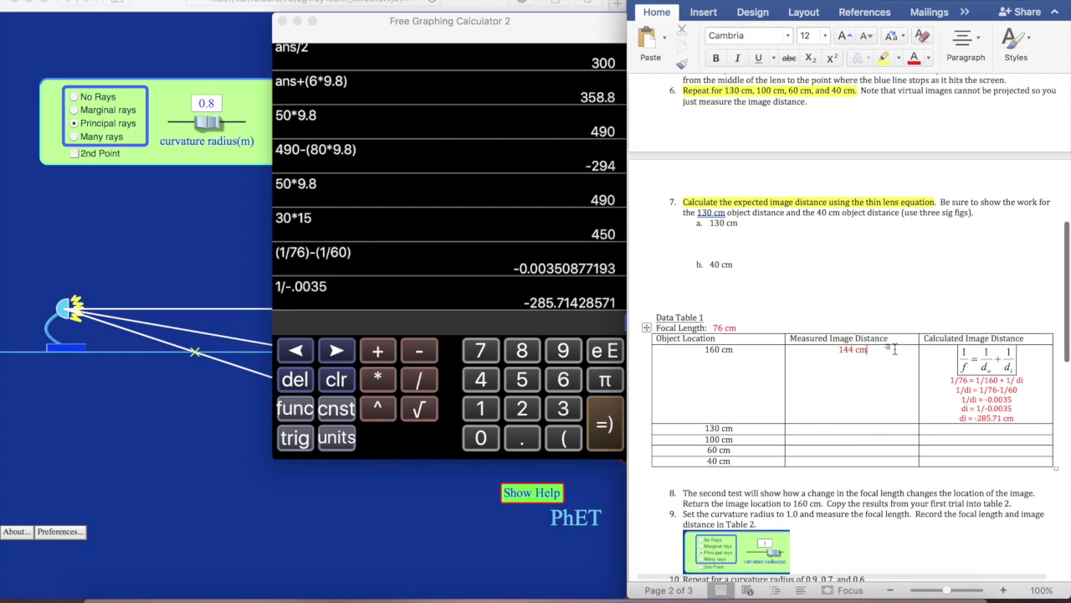
- Clear the calculator off the simulation and review items 5 to 7 and Data Table 1 in the handout
{"action": "left_click_drag", "start_coordinate": [361, 27], "coordinate": [793, 543]}
{"action": "left_click", "coordinate": [699, 258]}
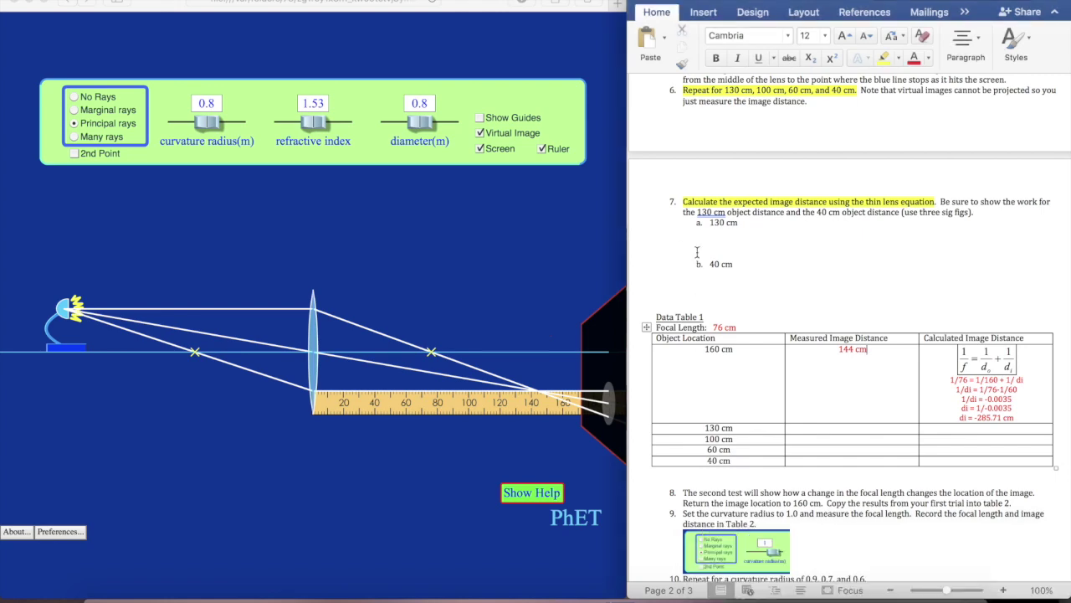
{"action": "scroll", "coordinate": [776, 214], "scroll_direction": "up", "scroll_amount": 3}
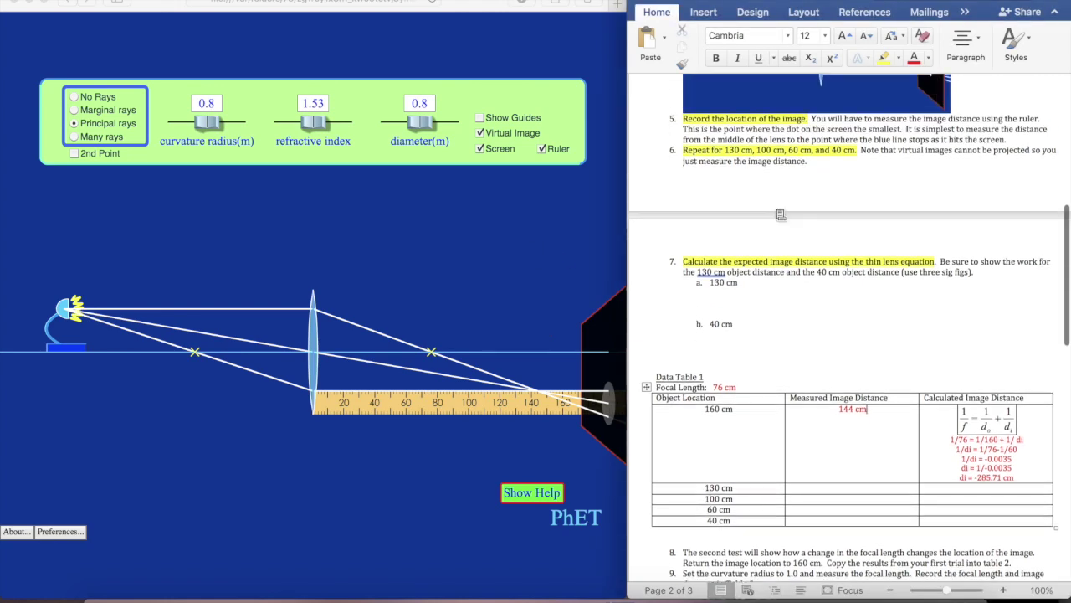
{"action": "scroll", "coordinate": [777, 215], "scroll_direction": "down", "scroll_amount": 3}
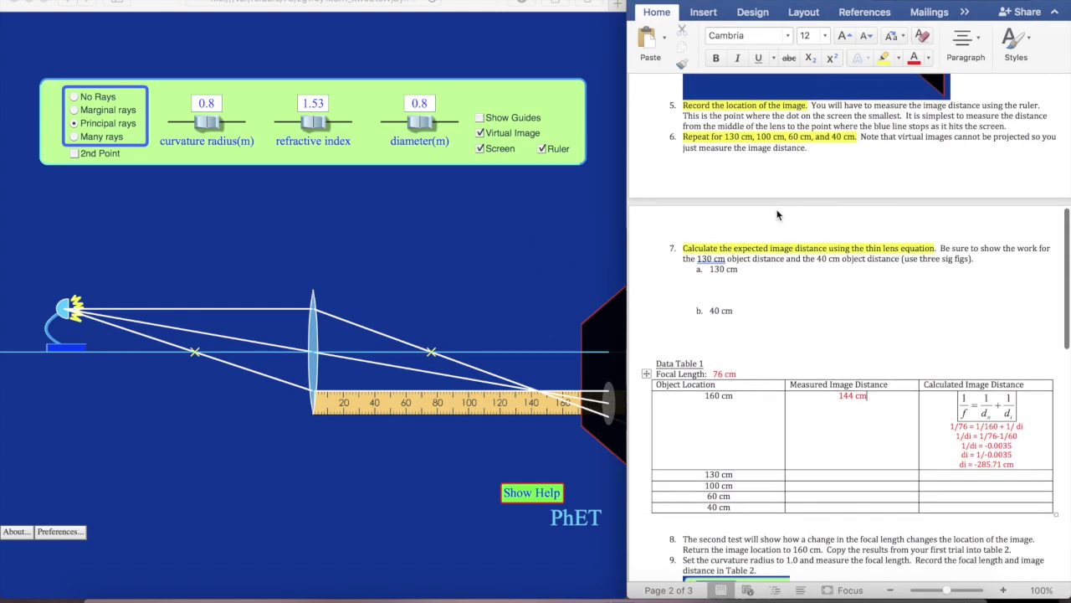
- Widen the simulation window until the whole projection screen fits in view
{"action": "left_click", "coordinate": [474, 412]}
{"action": "left_click", "coordinate": [469, 412]}
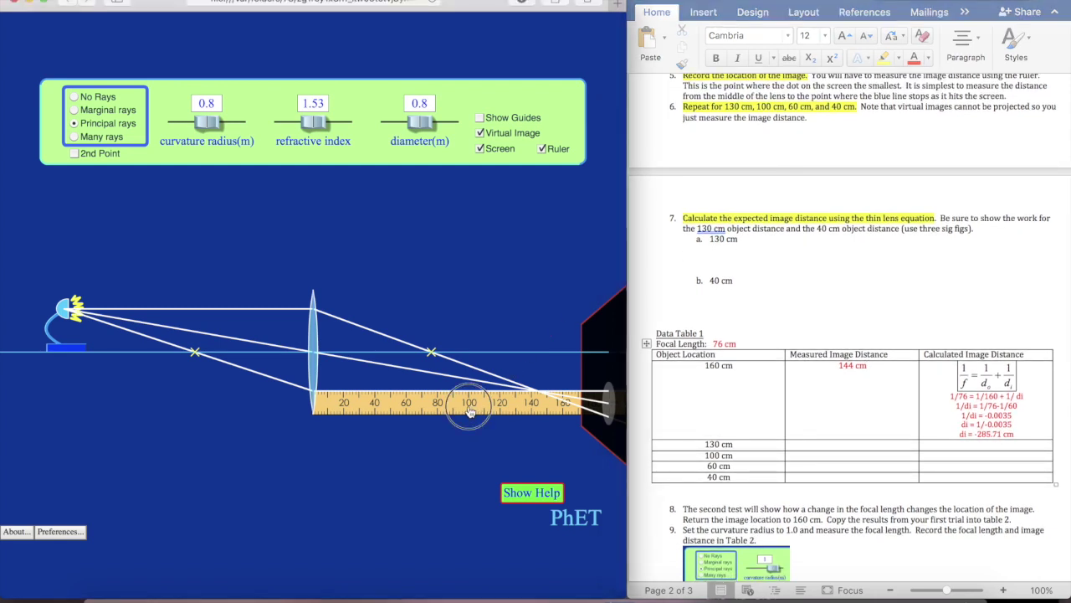
{"action": "left_click", "coordinate": [481, 133]}
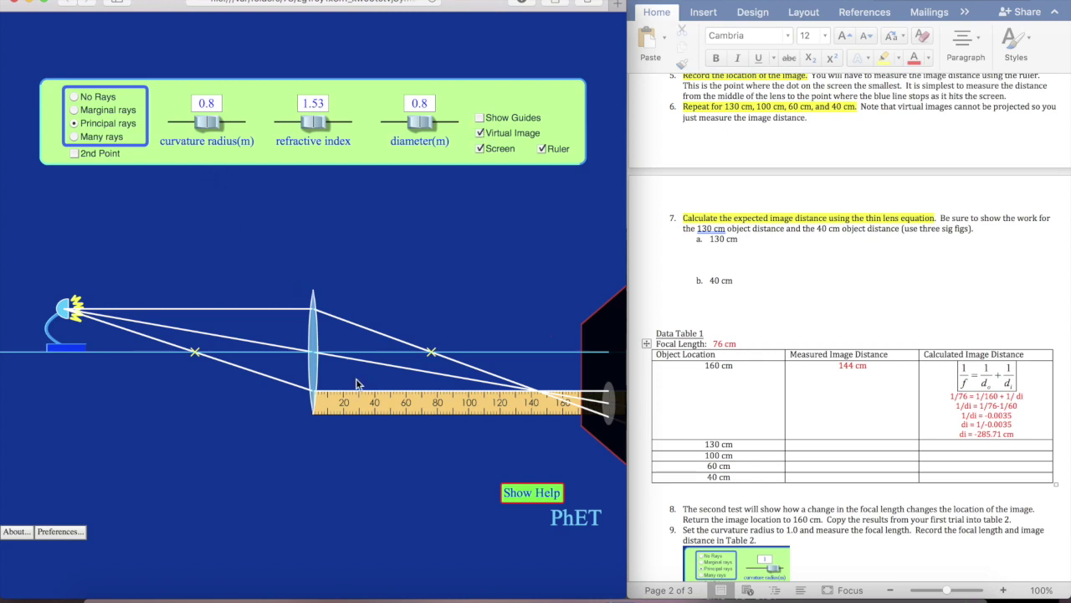
{"action": "scroll", "coordinate": [410, 423], "scroll_direction": "right", "scroll_amount": 1}
{"action": "scroll", "coordinate": [427, 430], "scroll_direction": "left", "scroll_amount": 1}
{"action": "left_click_drag", "start_coordinate": [632, 126], "coordinate": [896, 167]}
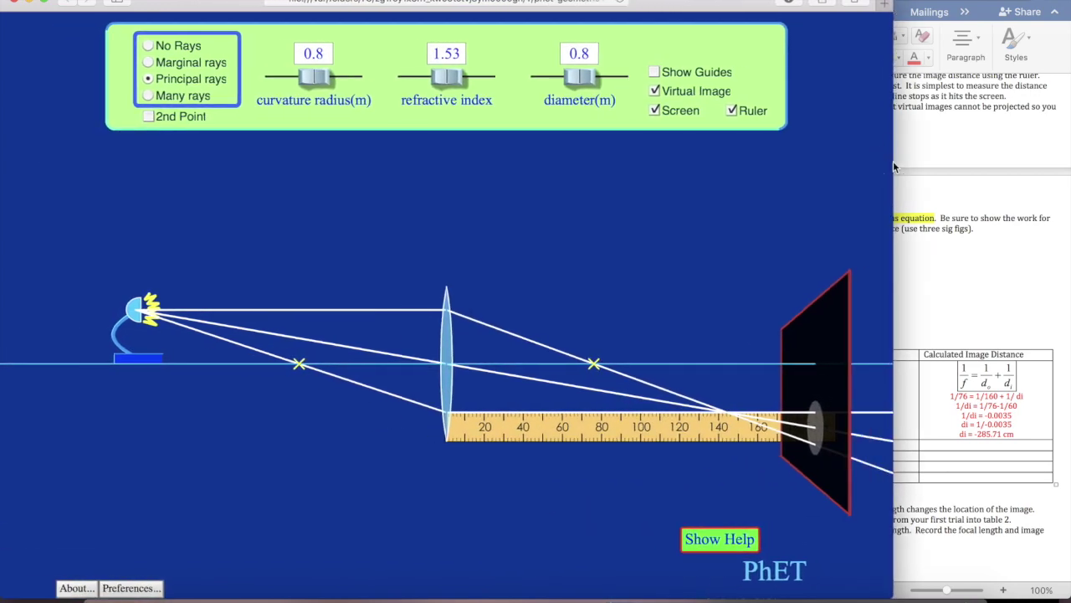
{"action": "left_click_drag", "start_coordinate": [894, 228], "coordinate": [1004, 233]}
- Remeasure the image distance from the lens to where the rays converge, using the projection screen and the ruler
{"action": "left_click_drag", "start_coordinate": [912, 366], "coordinate": [807, 402]}
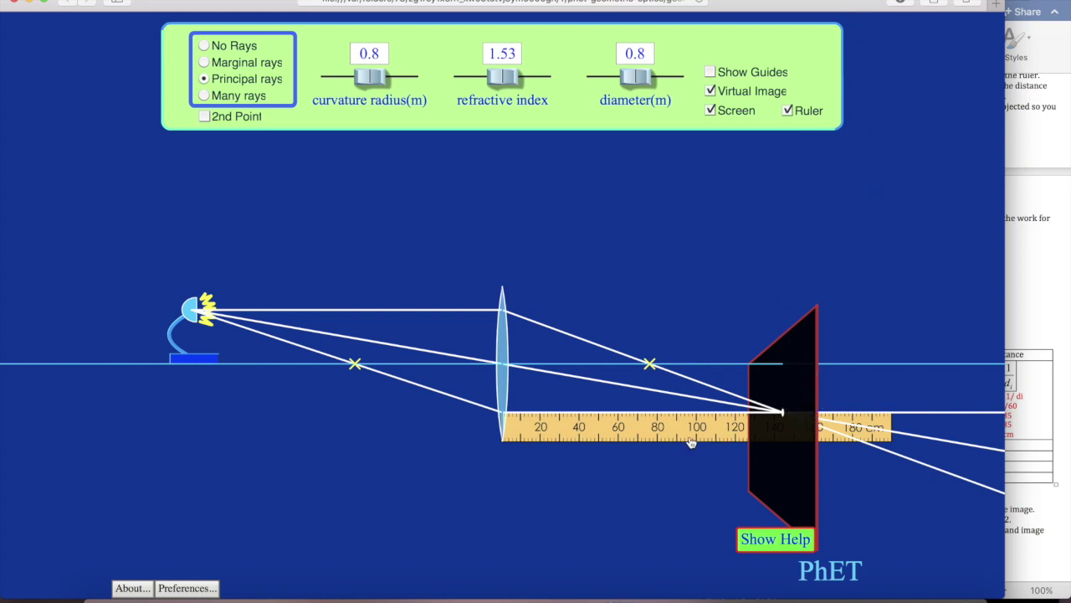
{"action": "left_click_drag", "start_coordinate": [696, 438], "coordinate": [701, 358]}
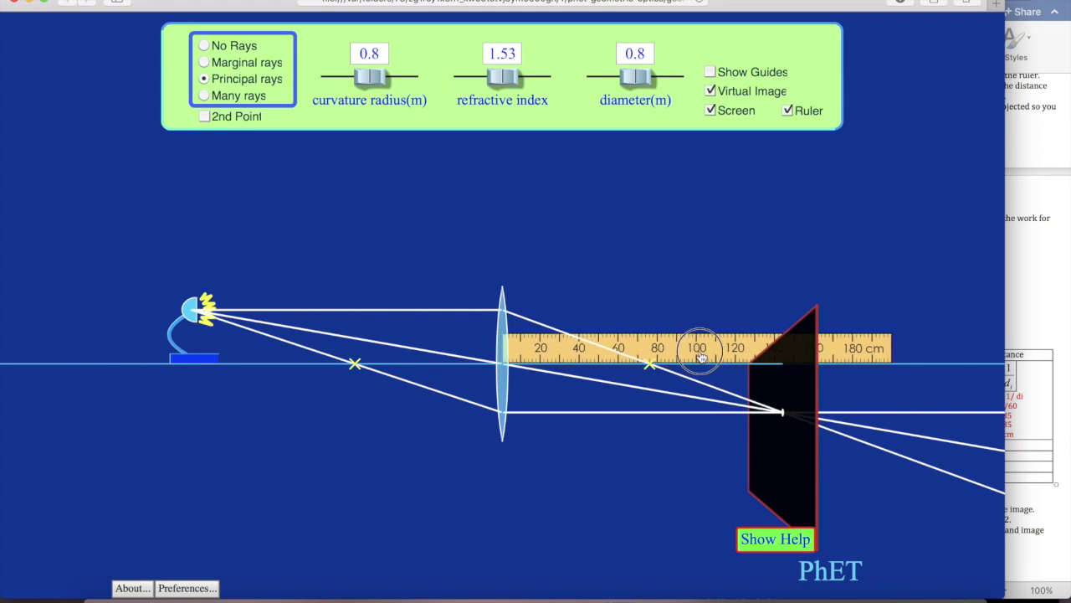
{"action": "left_click_drag", "start_coordinate": [700, 358], "coordinate": [700, 358]}
{"action": "left_click_drag", "start_coordinate": [785, 371], "coordinate": [860, 381]}
{"action": "left_click_drag", "start_coordinate": [818, 350], "coordinate": [819, 402]}
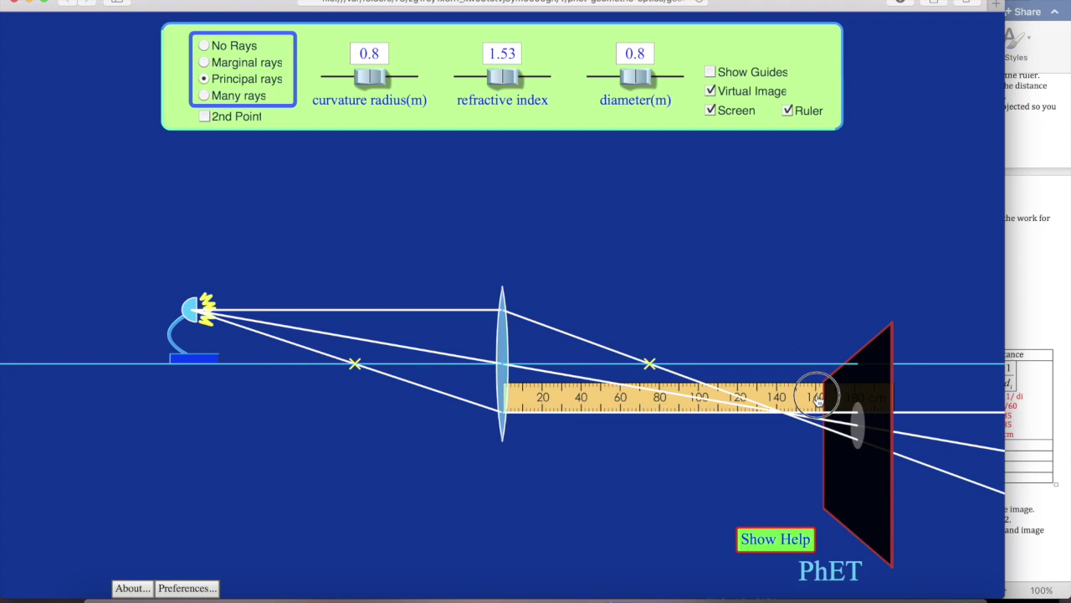
- Check the object distance from lamp to lens, and the focal length from the near focal point, with the ruler
{"action": "left_click_drag", "start_coordinate": [818, 400], "coordinate": [504, 353]}
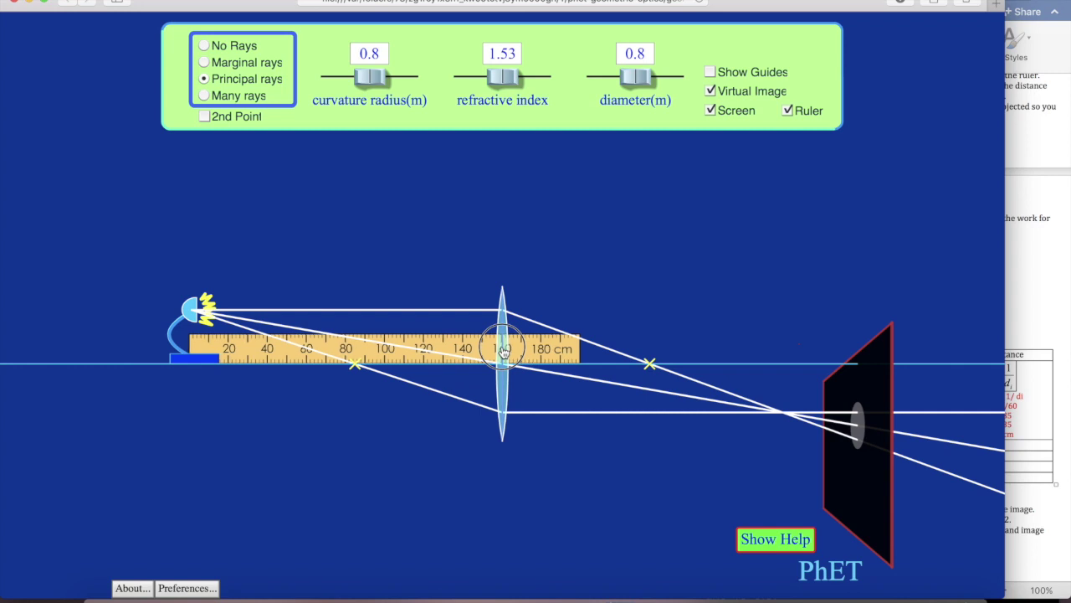
{"action": "left_click_drag", "start_coordinate": [502, 351], "coordinate": [501, 352]}
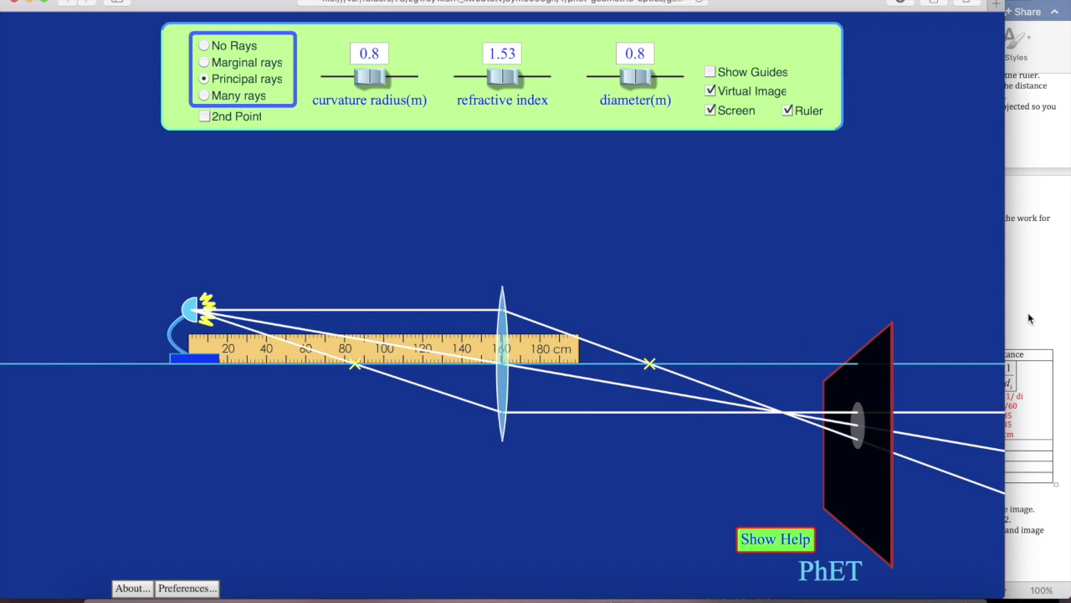
{"action": "left_click_drag", "start_coordinate": [429, 355], "coordinate": [592, 360]}
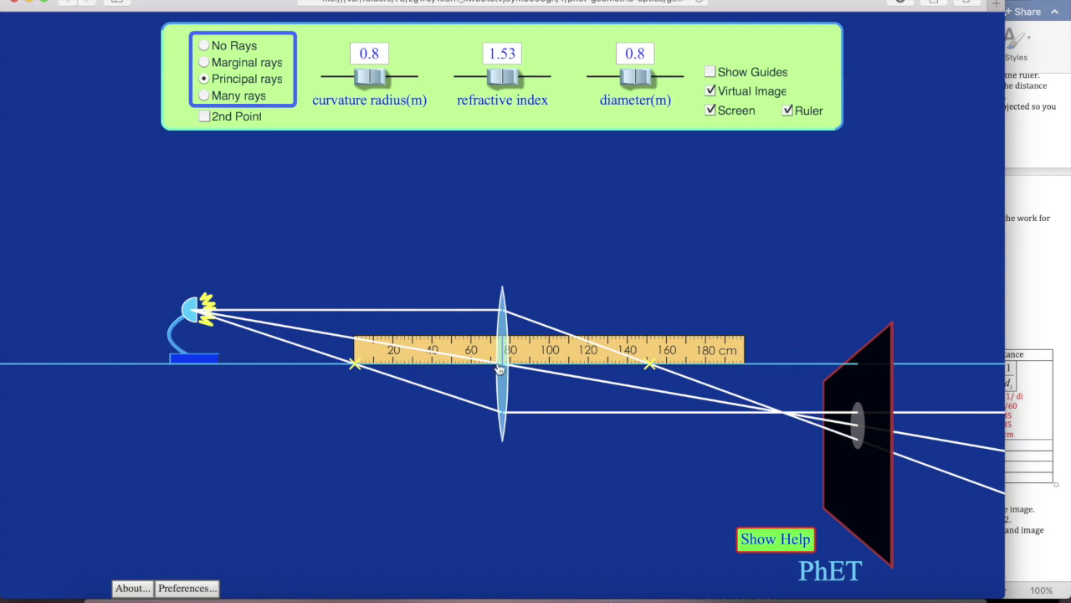
- Set the ruler aside above the lamp, and narrow the simulation window to return to the handout
{"action": "left_click_drag", "start_coordinate": [567, 344], "coordinate": [320, 246]}
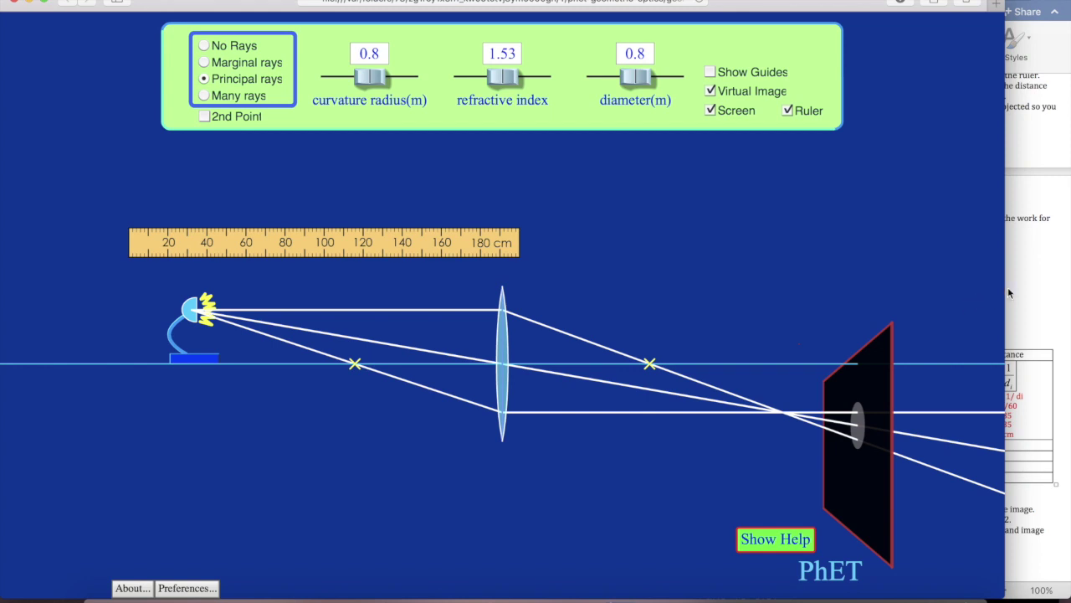
{"action": "left_click_drag", "start_coordinate": [1006, 291], "coordinate": [756, 304]}
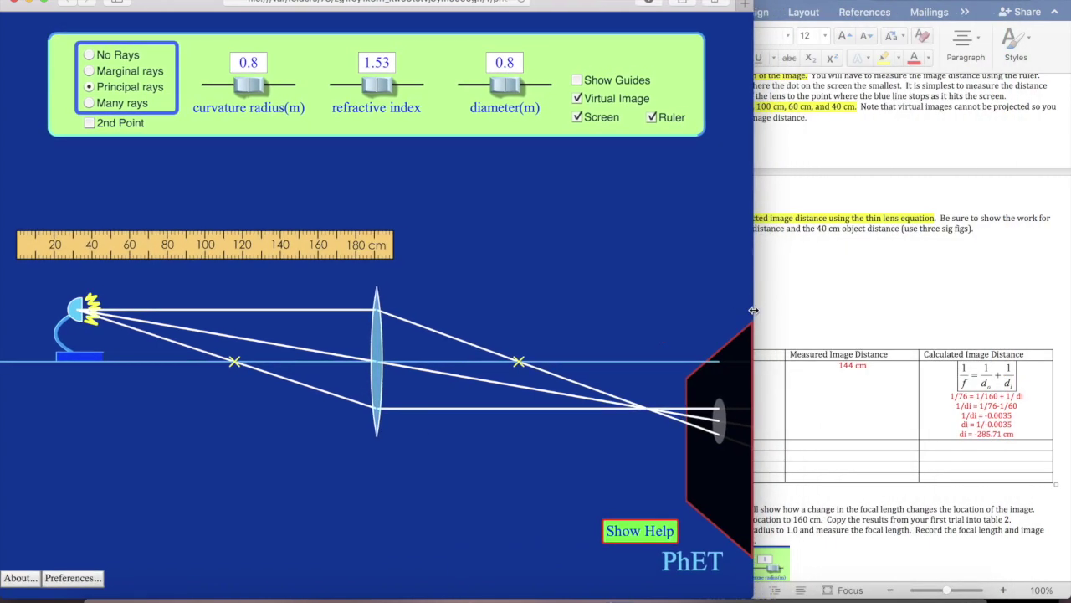
{"action": "left_click", "coordinate": [862, 421]}
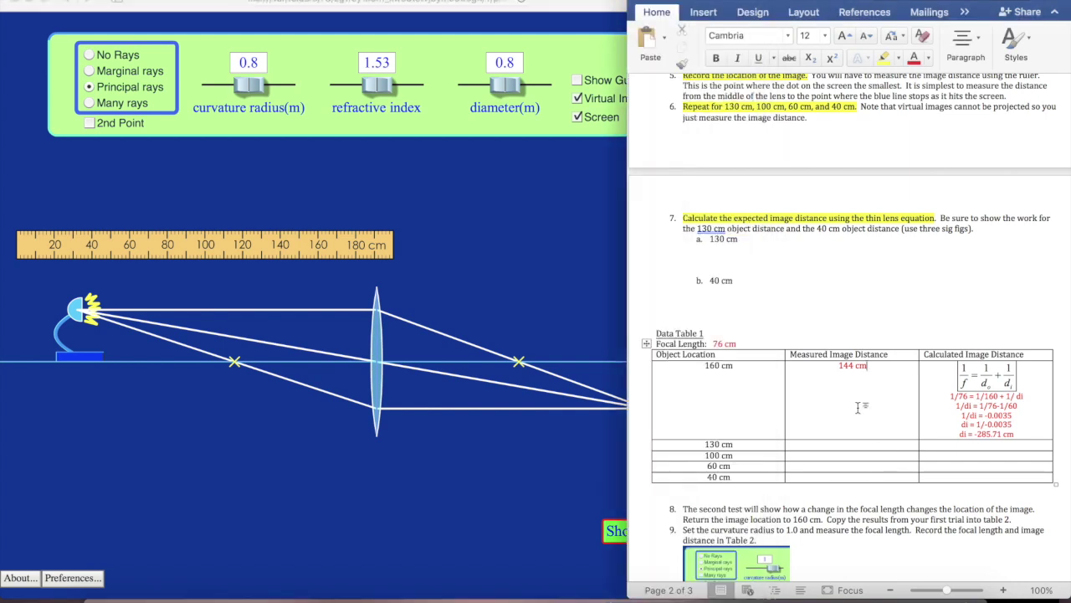
- Open the graphing calculator, and correct the second line of the 160 cm calculation in Data Table 1 to 1/di = 1/76-1/160
{"action": "left_click", "coordinate": [977, 424]}
{"action": "left_click", "coordinate": [1008, 408]}
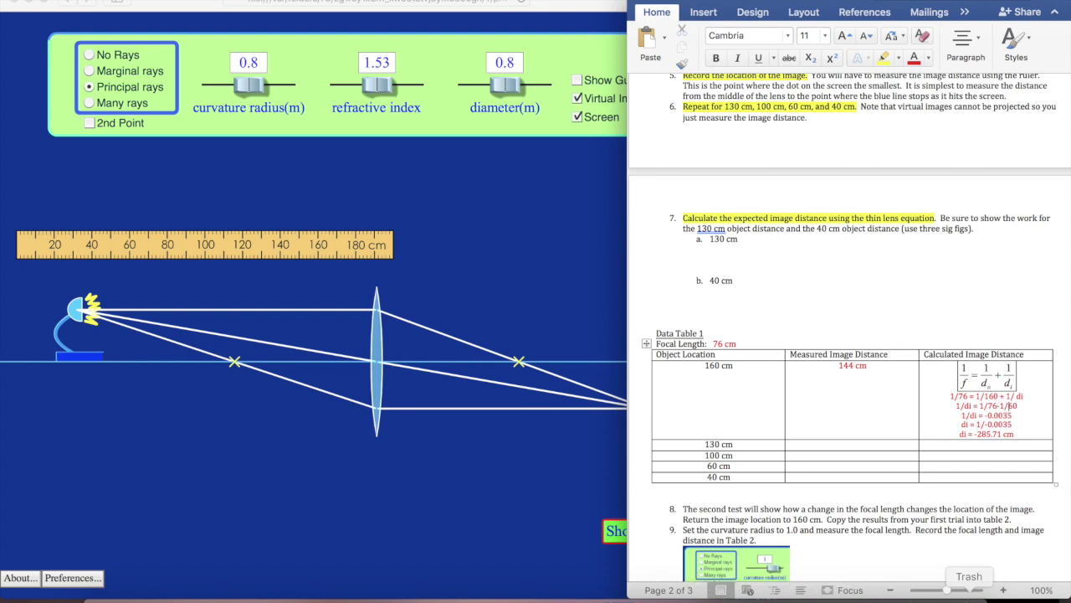
{"action": "left_click", "coordinate": [928, 584]}
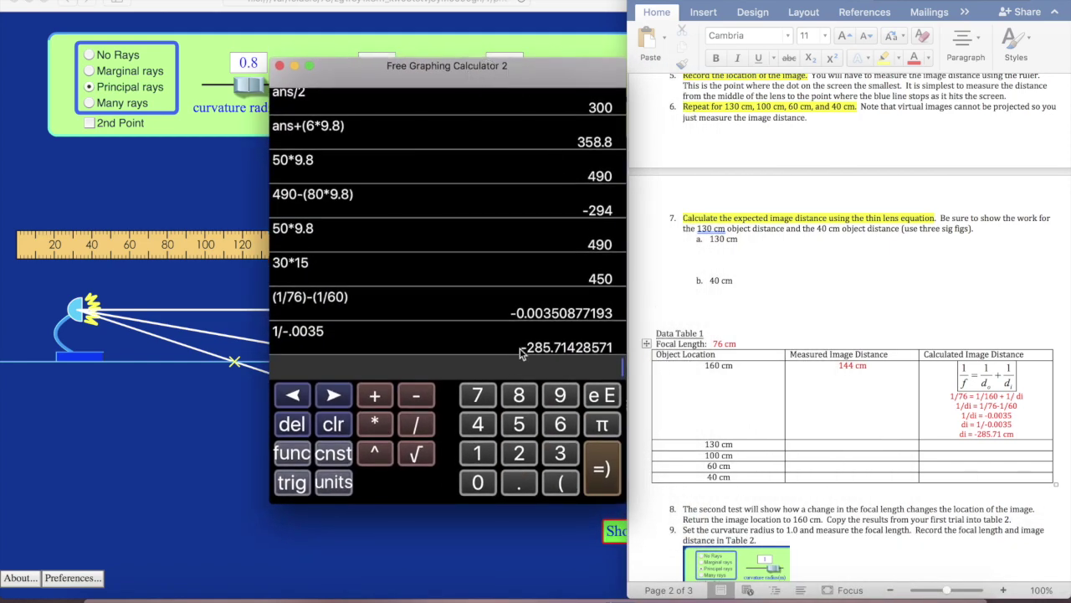
{"action": "scroll", "coordinate": [1008, 373], "scroll_direction": "up", "scroll_amount": 1}
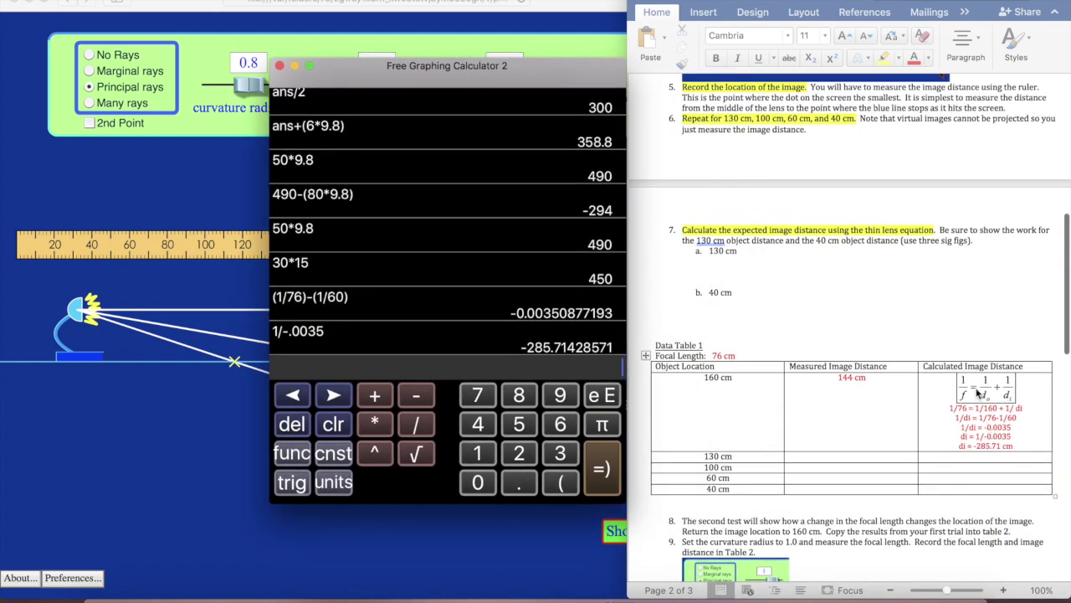
{"action": "scroll", "coordinate": [996, 394], "scroll_direction": "down", "scroll_amount": 5}
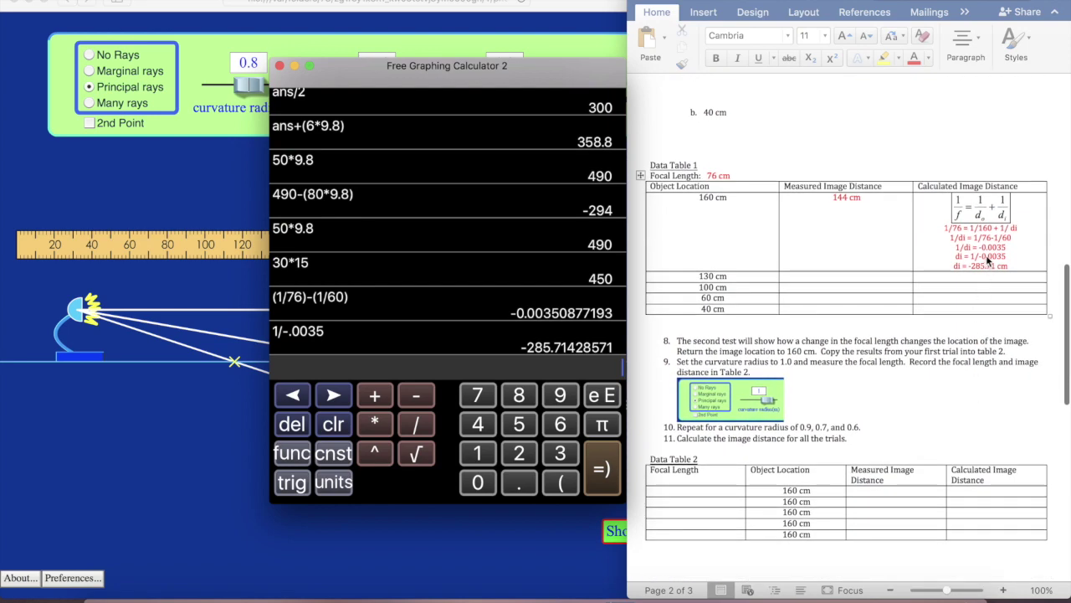
{"action": "left_click", "coordinate": [985, 259]}
{"action": "left_click_drag", "start_coordinate": [969, 265], "coordinate": [1009, 266]}
{"action": "left_click", "coordinate": [857, 201]}
{"action": "left_click", "coordinate": [862, 198]}
{"action": "left_click", "coordinate": [812, 198]}
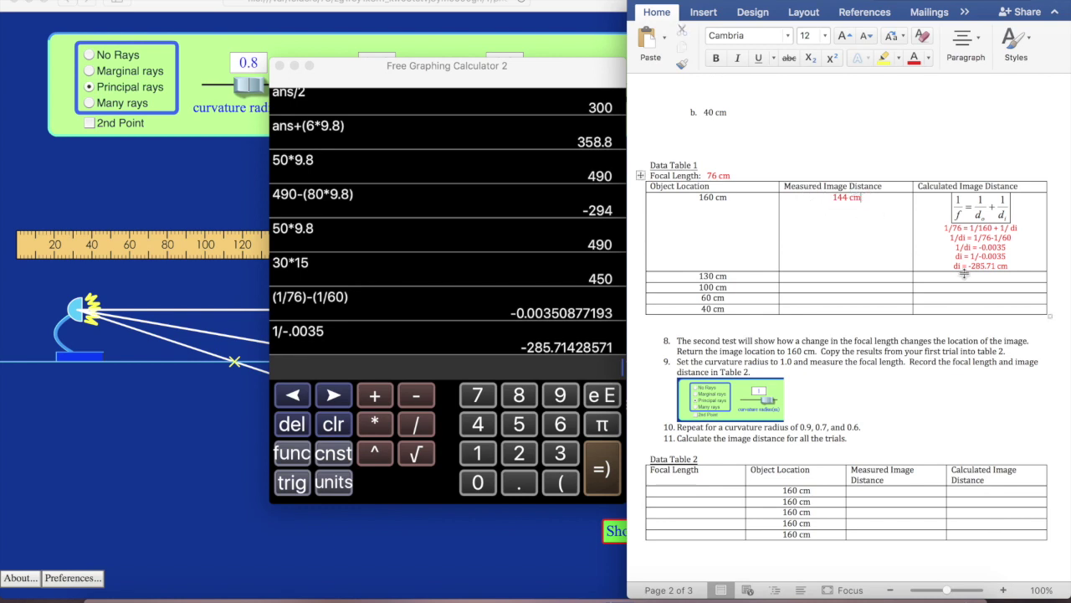
{"action": "left_click", "coordinate": [991, 247]}
{"action": "type", "text": "1"}
- Evaluate (1/76)-(1/160) in the graphing calculator
{"action": "left_click", "coordinate": [475, 277]}
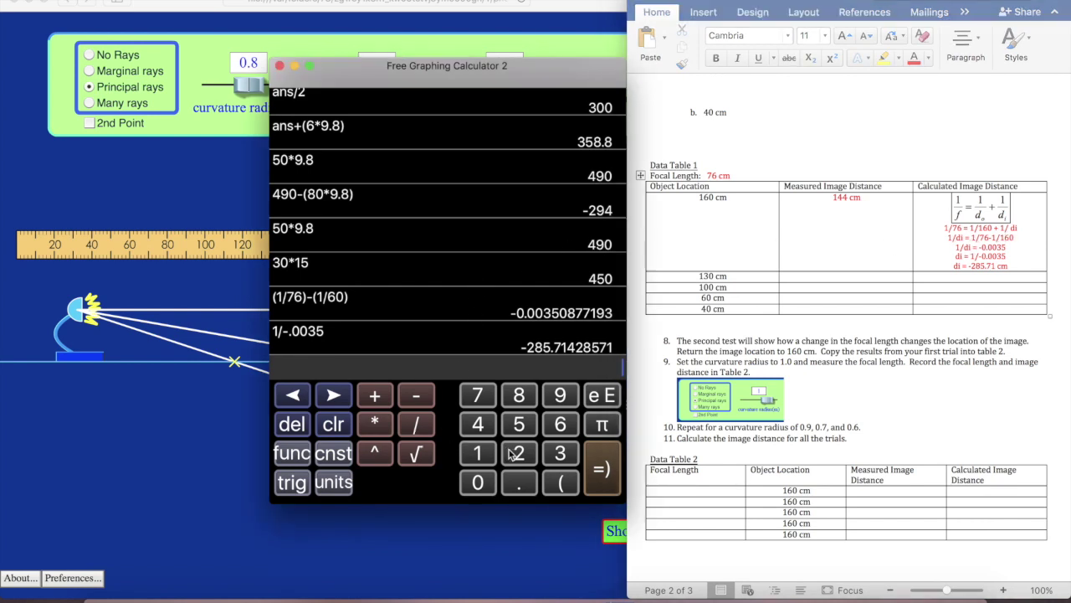
{"action": "left_click", "coordinate": [559, 483]}
{"action": "type", "text": "1/"}
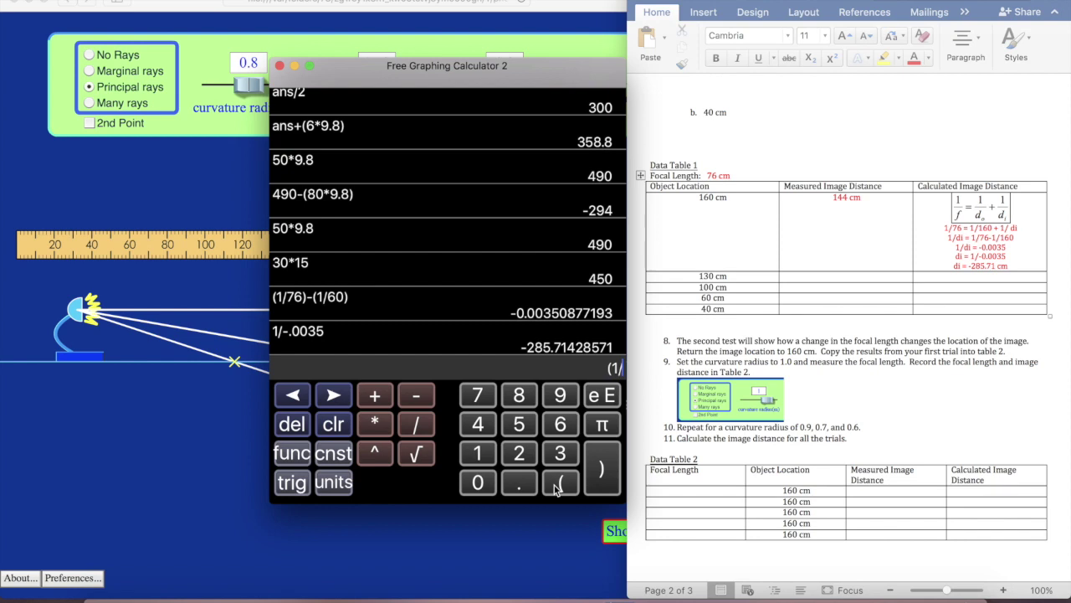
{"action": "type", "text": "76)-(1/160)"}
{"action": "key", "text": "Return"}
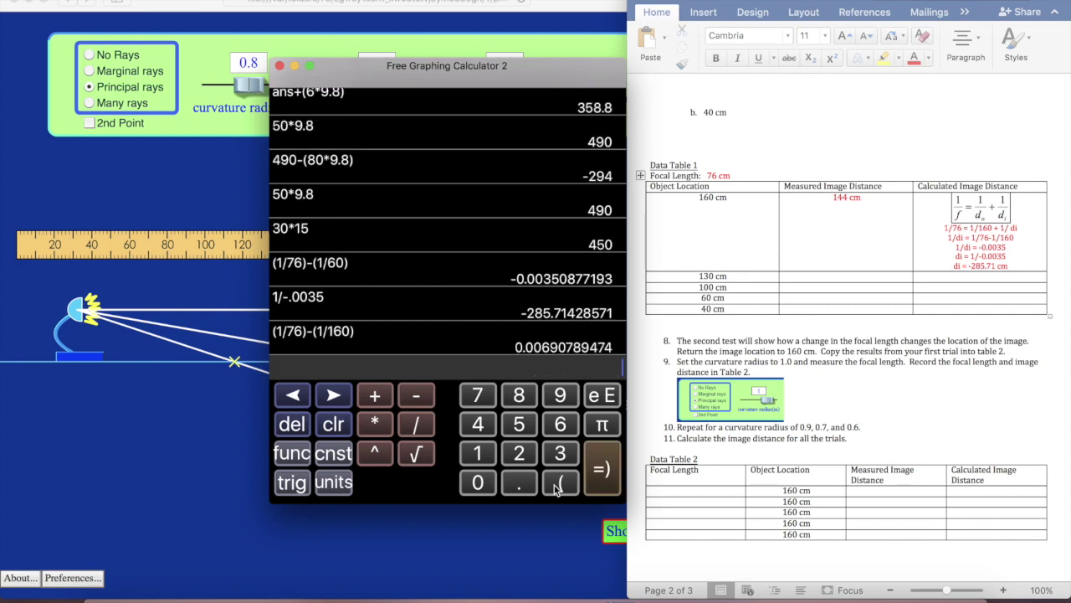
- Change the third line of the 160 cm calculation to 1/di = 0.069
{"action": "left_click", "coordinate": [998, 257]}
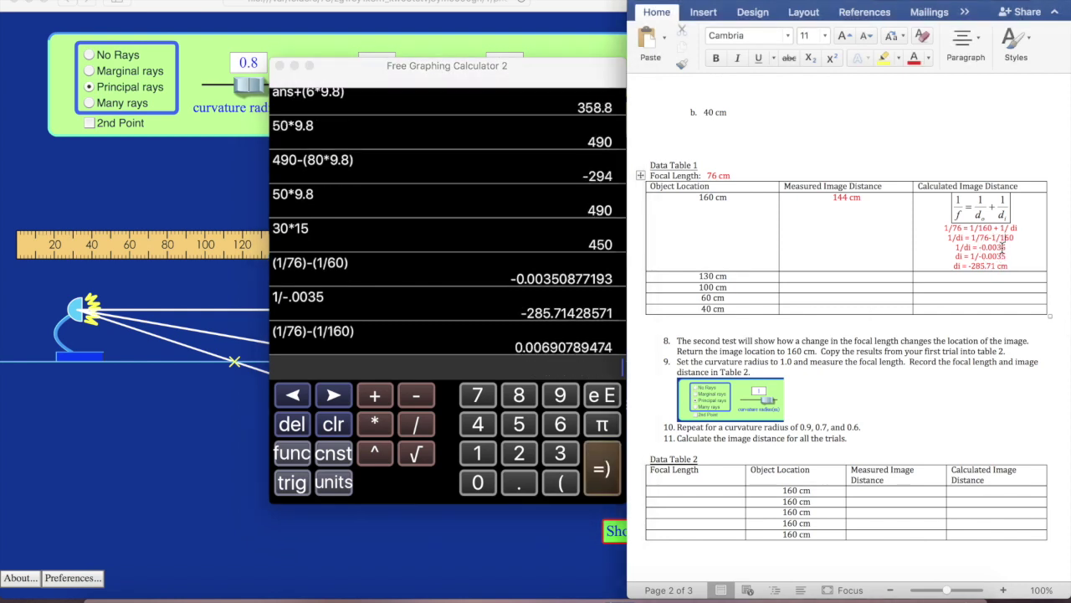
{"action": "left_click", "coordinate": [994, 248]}
{"action": "type", "text": "69"}
{"action": "left_click_drag", "start_coordinate": [1002, 257], "coordinate": [1009, 258]}
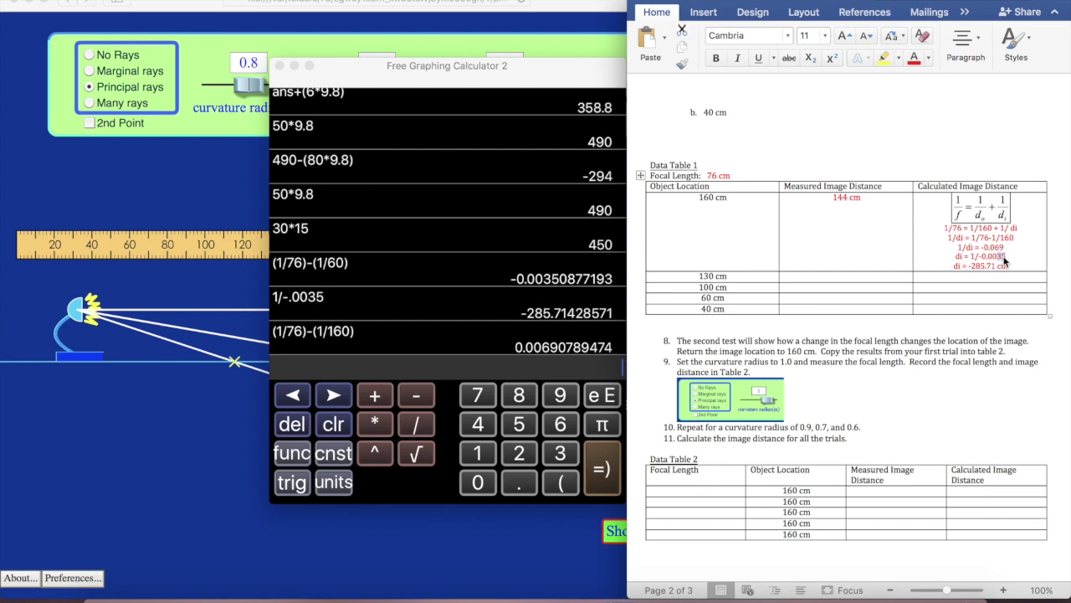
{"action": "left_click", "coordinate": [1002, 257]}
- Change the fourth line of the 160 cm calculation to di = 1/0.0069, and bring the calculator back up beside the handout
{"action": "left_click", "coordinate": [127, 347]}
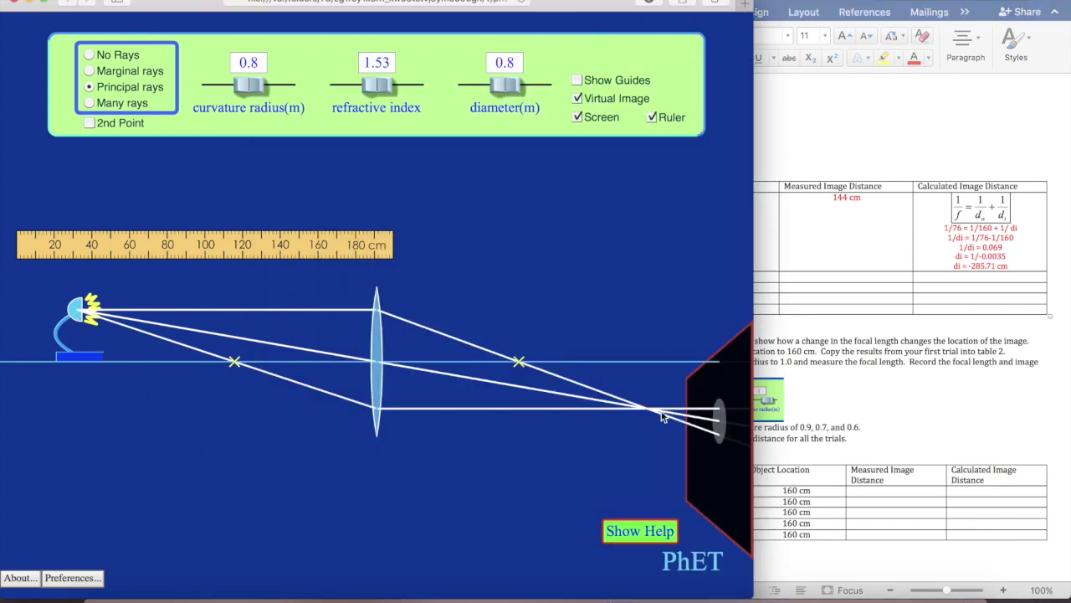
{"action": "left_click", "coordinate": [911, 168]}
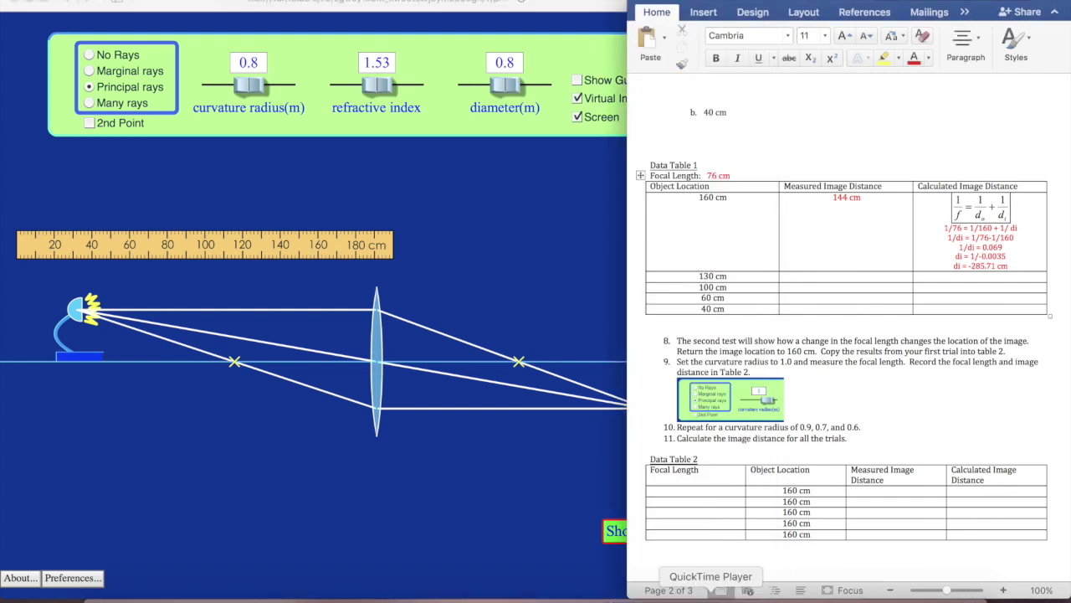
{"action": "left_click", "coordinate": [619, 596]}
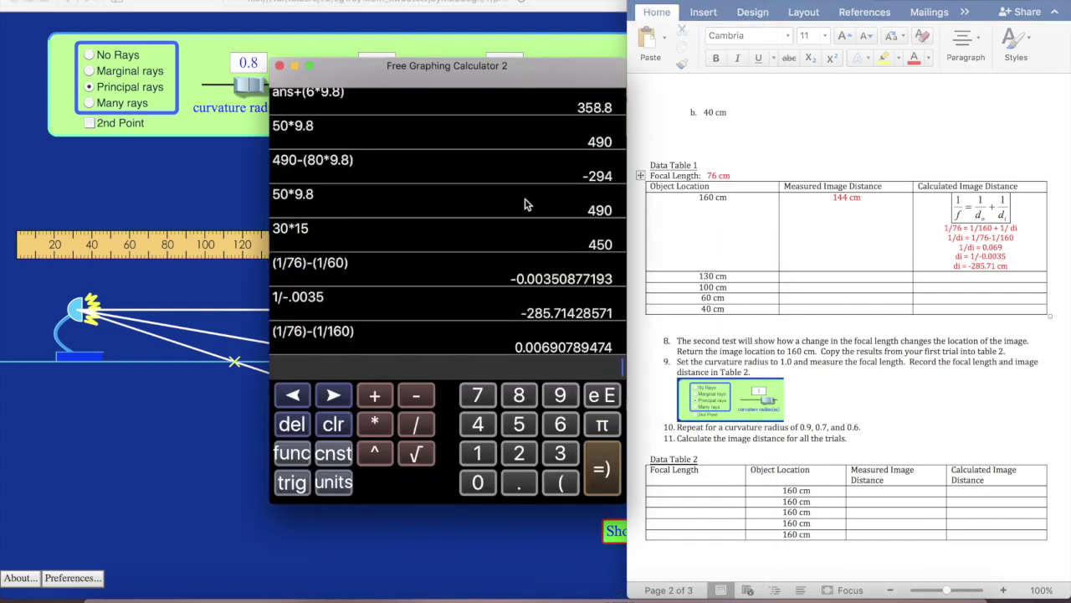
{"action": "left_click", "coordinate": [1006, 262]}
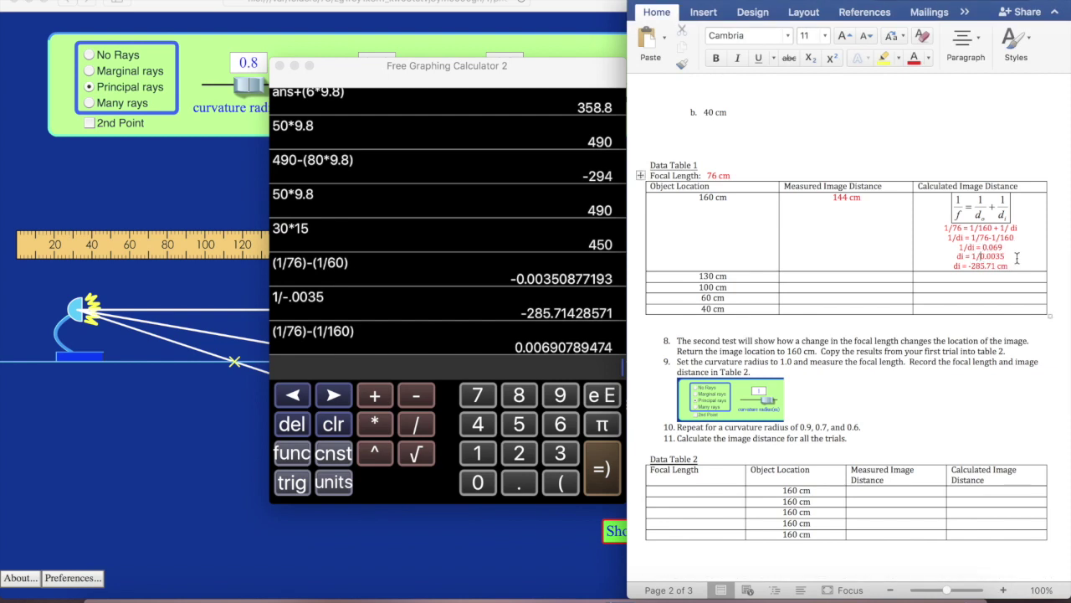
{"action": "key", "text": "BackSpace"}
{"action": "key", "text": "BackSpace"}
{"action": "type", "text": "69"}
- Evaluate 1/0.0069 in the calculator and record di = 144.93 cm as the calculated image distance for 160 cm
{"action": "left_click", "coordinate": [487, 356]}
{"action": "type", "text": "1/0.0069"}
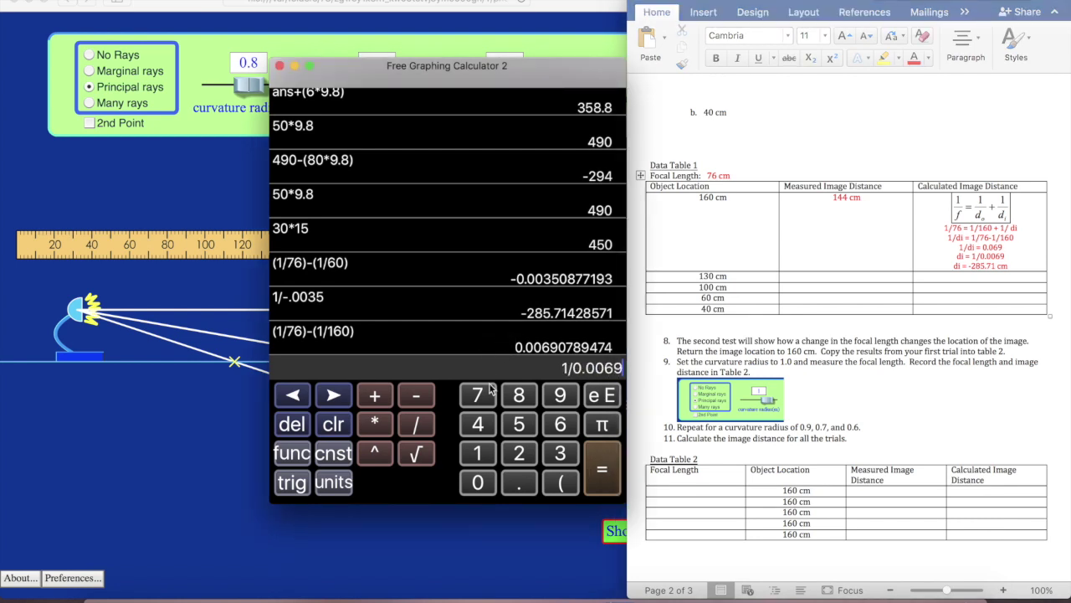
{"action": "key", "text": "Return"}
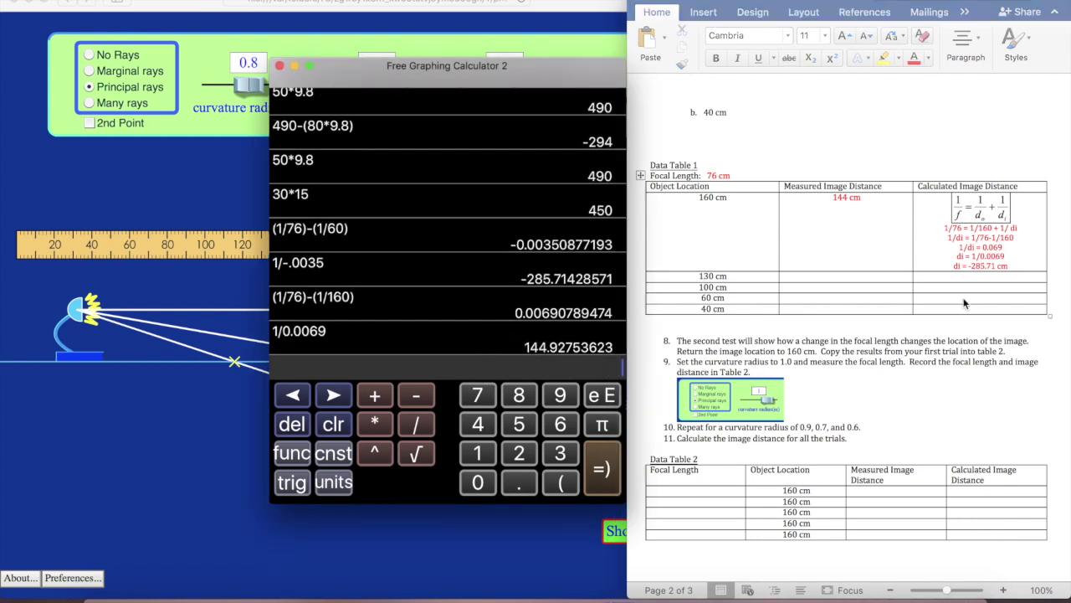
{"action": "left_click", "coordinate": [996, 266]}
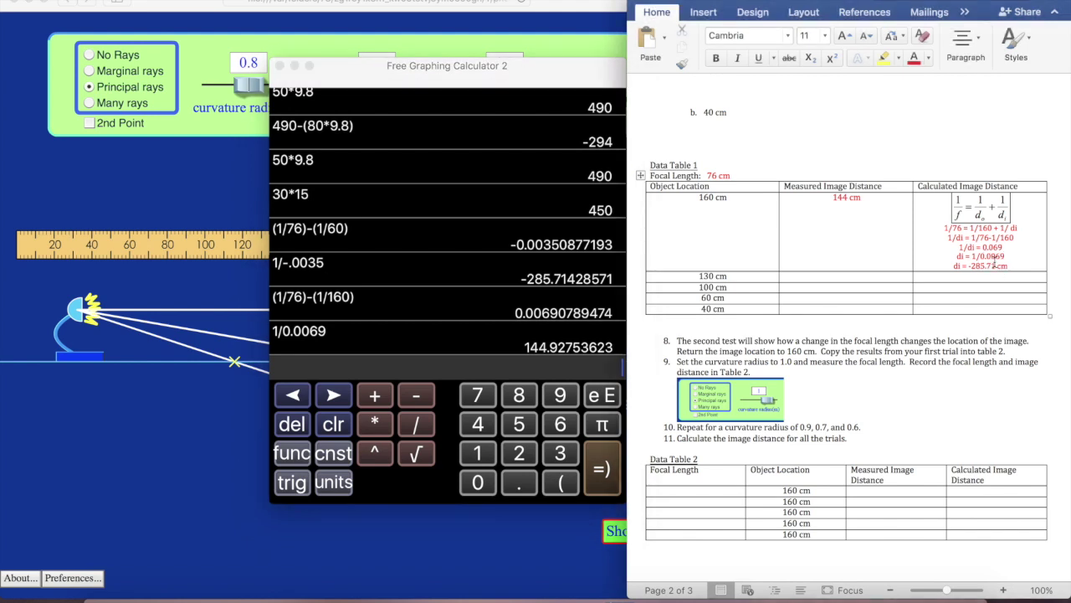
{"action": "left_click_drag", "start_coordinate": [996, 266], "coordinate": [971, 268]}
{"action": "type", "text": "144.93"}
- Review handout steps 5 to 7 and Data Table 1 for the remaining object distances, and minimize the calculator
{"action": "scroll", "coordinate": [882, 178], "scroll_direction": "up", "scroll_amount": 3}
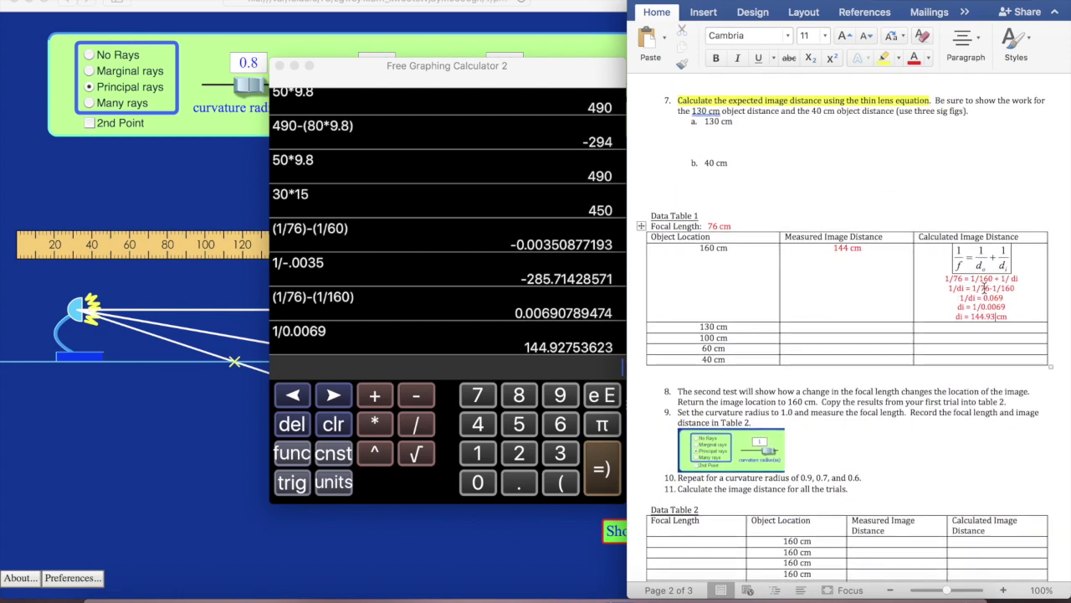
{"action": "left_click", "coordinate": [715, 142]}
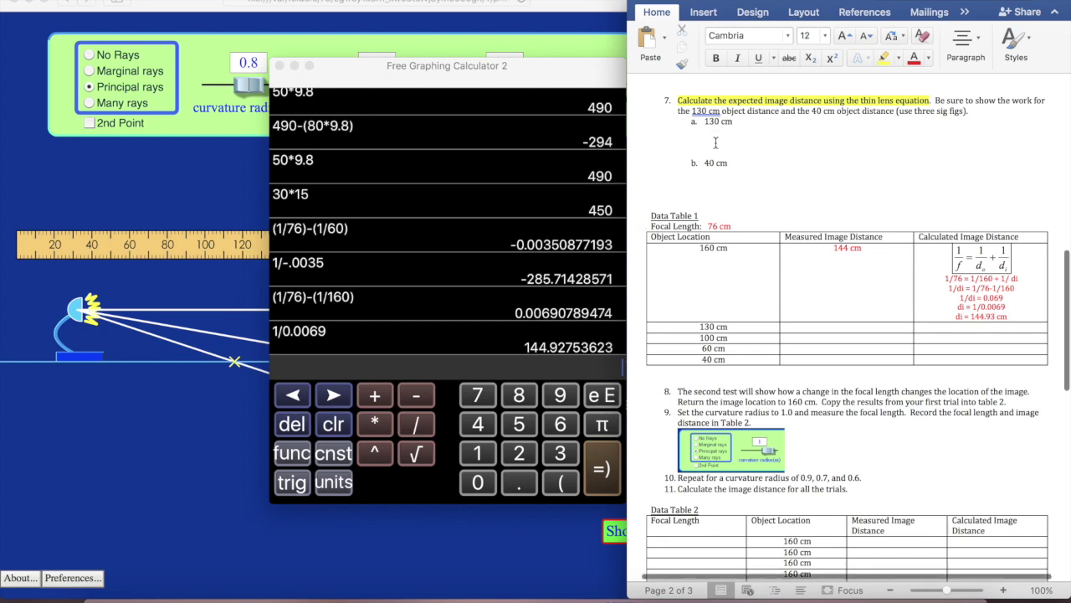
{"action": "scroll", "coordinate": [716, 144], "scroll_direction": "up", "scroll_amount": 4}
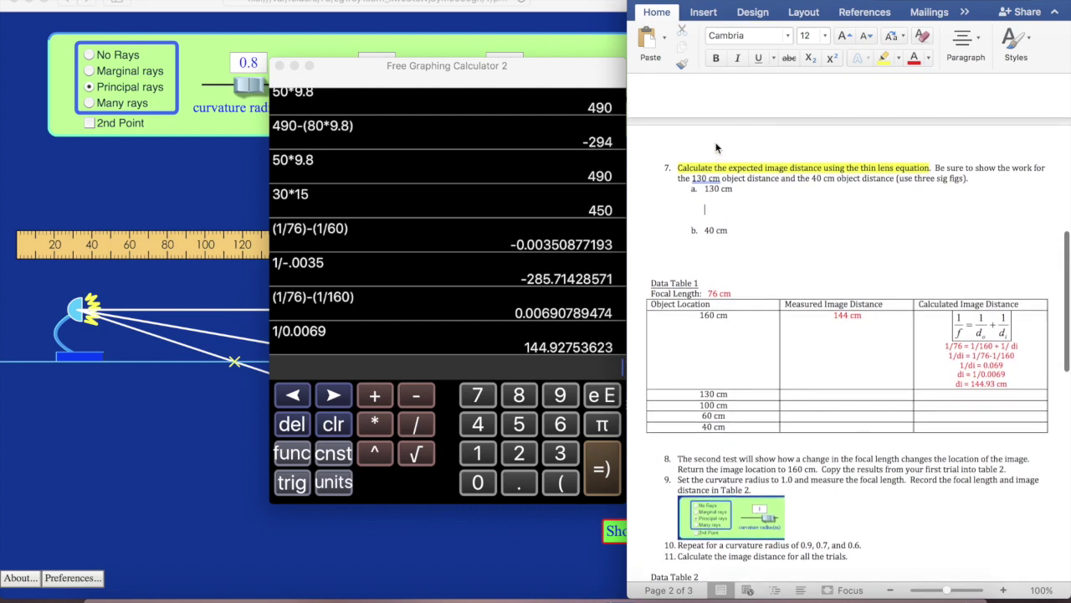
{"action": "scroll", "coordinate": [716, 148], "scroll_direction": "up", "scroll_amount": 5}
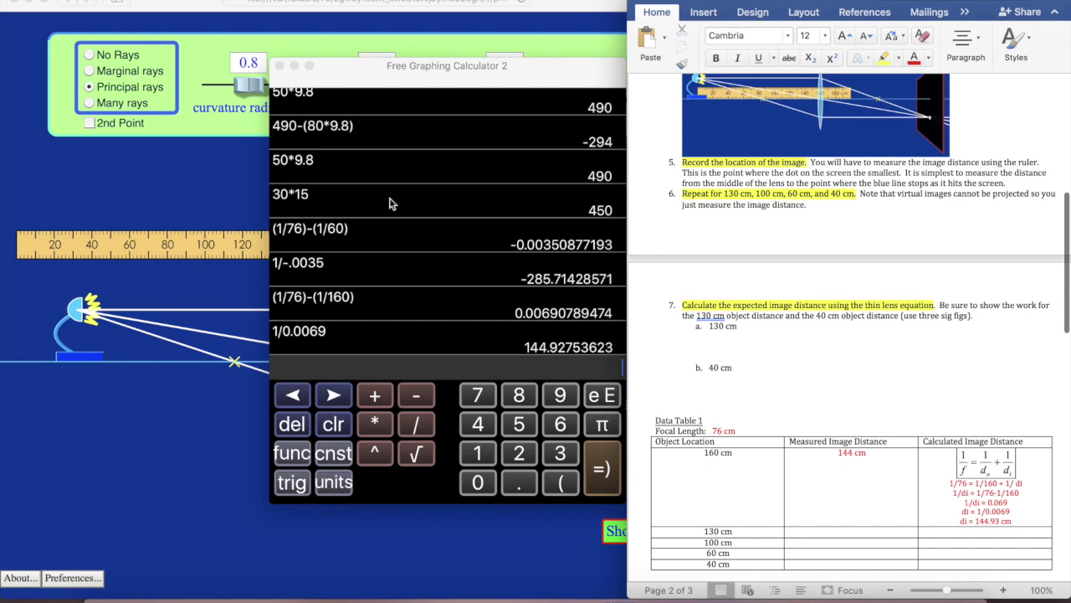
{"action": "scroll", "coordinate": [662, 316], "scroll_direction": "down", "scroll_amount": 4}
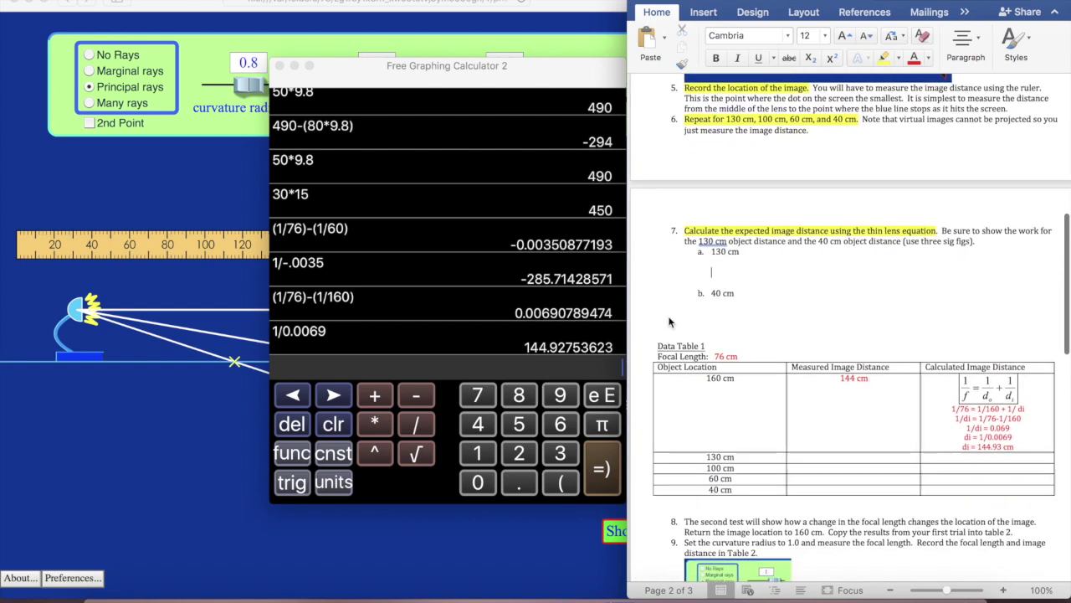
{"action": "scroll", "coordinate": [670, 320], "scroll_direction": "down", "scroll_amount": 2}
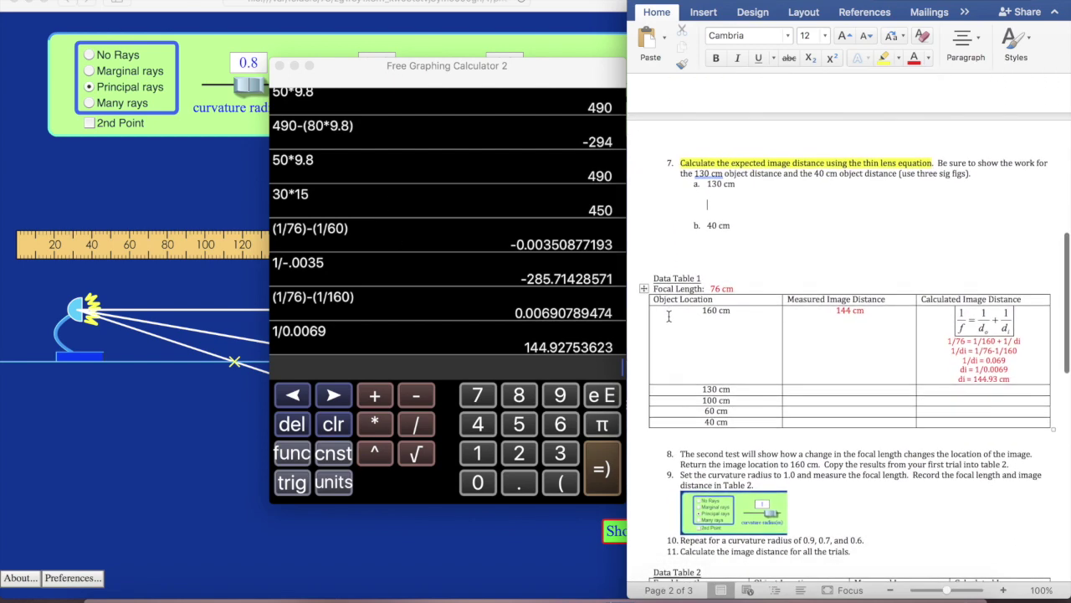
{"action": "left_click_drag", "start_coordinate": [444, 68], "coordinate": [672, 308]}
{"action": "left_click", "coordinate": [536, 291]}
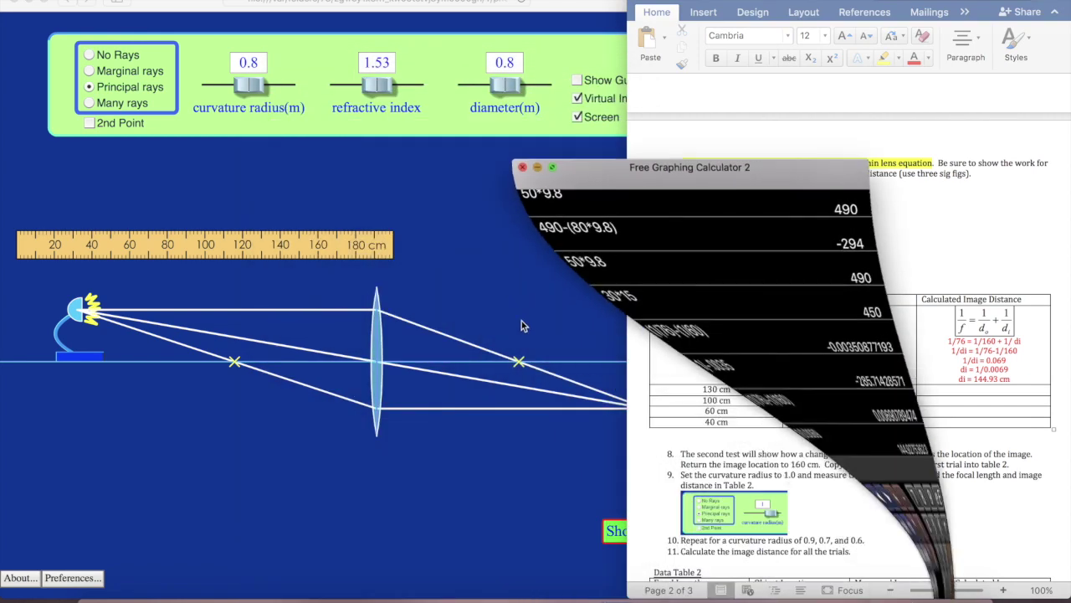
- Move the lamp to an object distance of 60 cm from the lens, using the ruler laid along the axis
{"action": "left_click", "coordinate": [101, 327]}
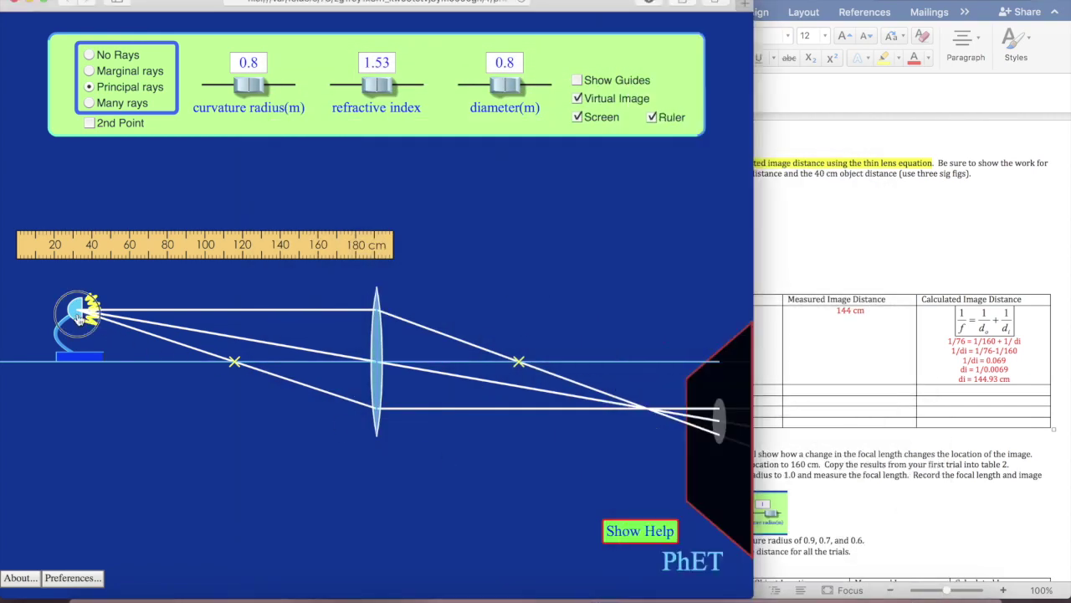
{"action": "left_click_drag", "start_coordinate": [88, 316], "coordinate": [103, 317]}
{"action": "left_click_drag", "start_coordinate": [147, 243], "coordinate": [392, 351]}
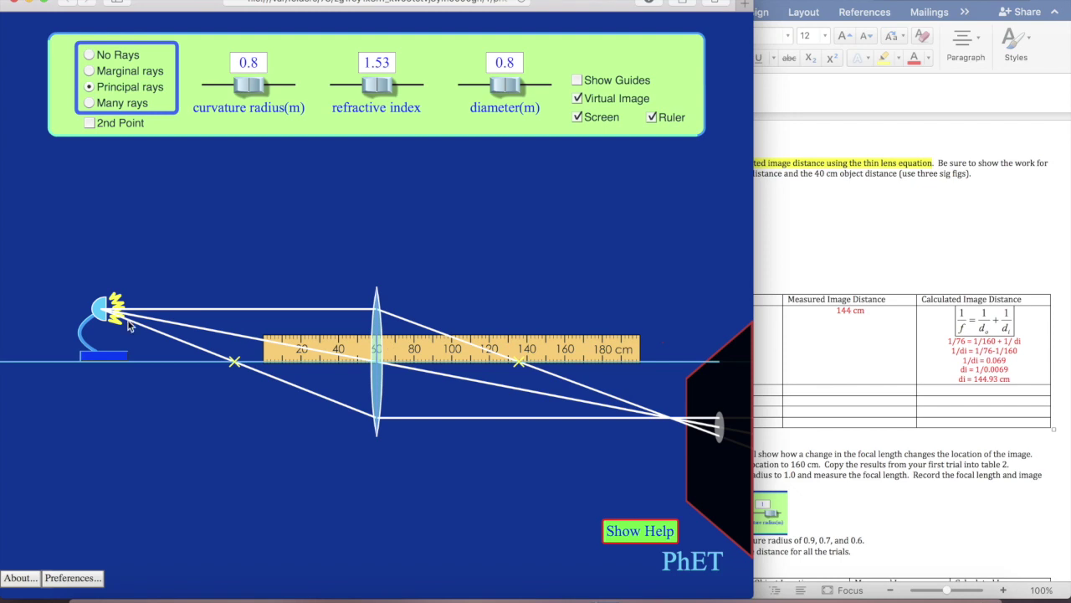
{"action": "left_click_drag", "start_coordinate": [106, 312], "coordinate": [274, 317]}
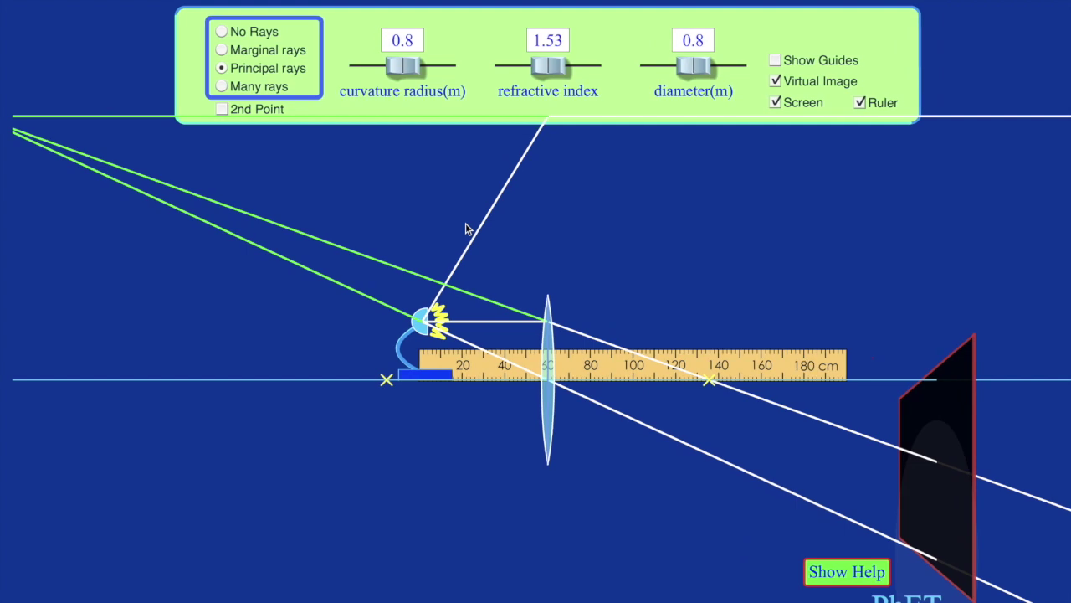
- Move the projection screen farther from the lens and slightly higher, and dismiss the PhET preferences dialog
{"action": "left_click_drag", "start_coordinate": [933, 418], "coordinate": [989, 419]}
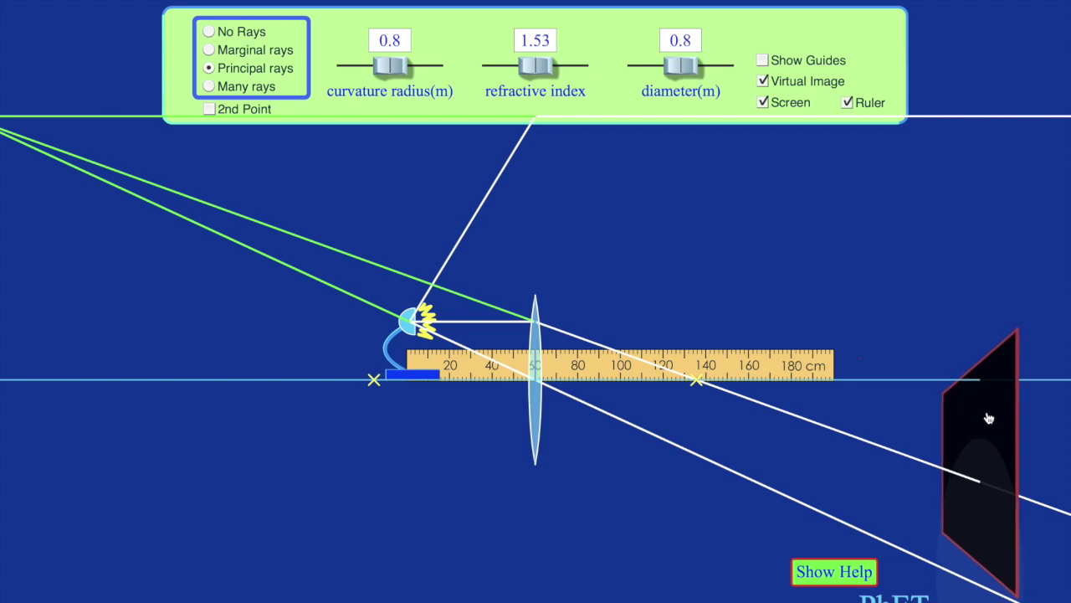
{"action": "left_click_drag", "start_coordinate": [1001, 405], "coordinate": [992, 370]}
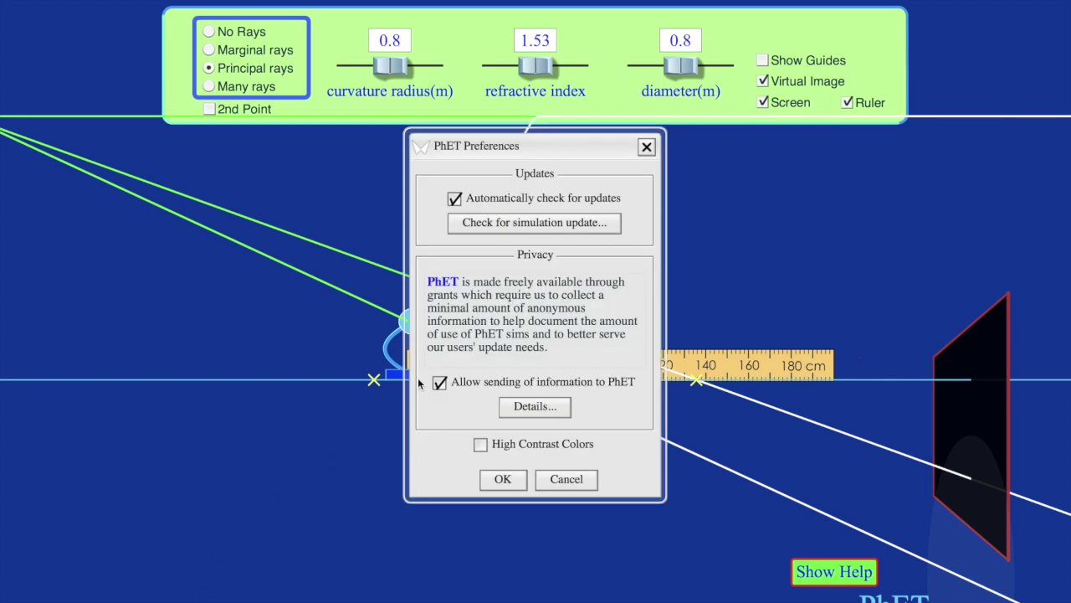
{"action": "left_click", "coordinate": [502, 479]}
- Lay the ruler along the axis on the lamp's side of the lens to measure toward the virtual image
{"action": "left_click_drag", "start_coordinate": [567, 375], "coordinate": [270, 374]}
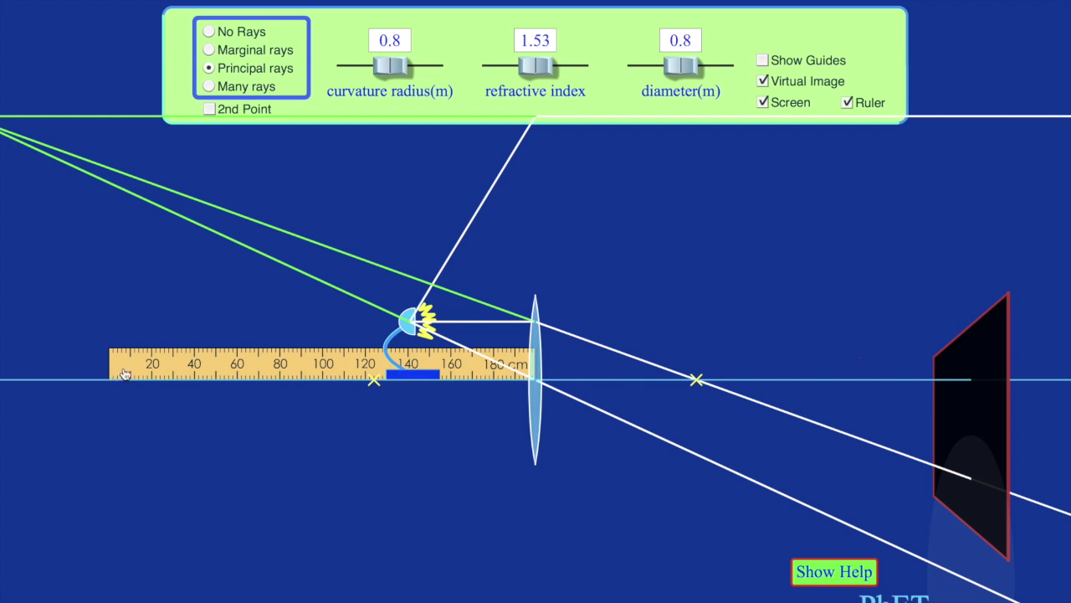
{"action": "left_click_drag", "start_coordinate": [124, 374], "coordinate": [0, 346]}
{"action": "left_click_drag", "start_coordinate": [178, 347], "coordinate": [188, 373]}
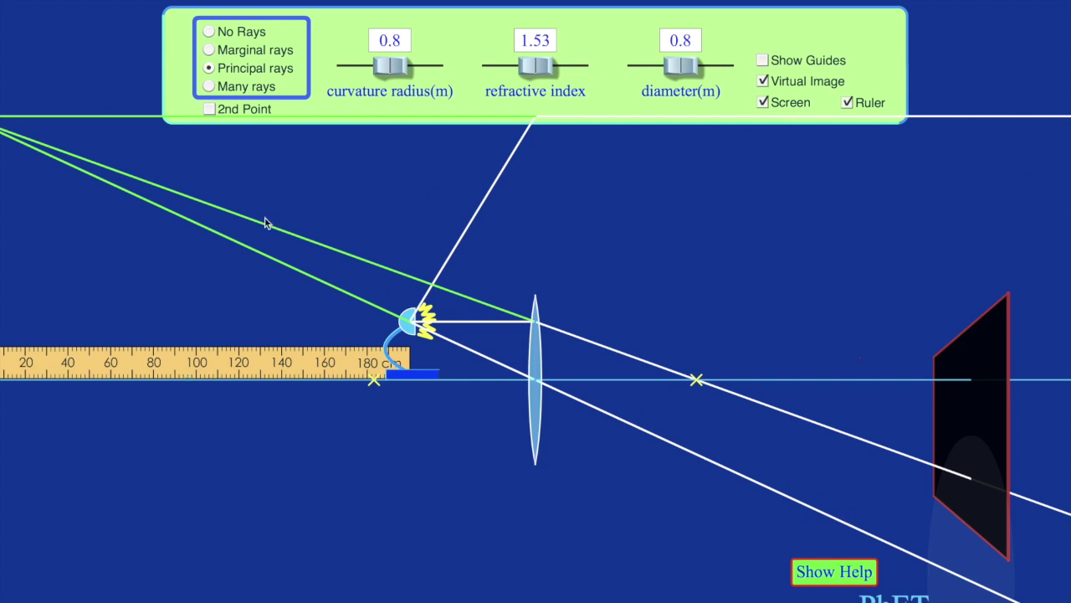
- Return the simulation from full screen to its window, and place the cursor in the 130 cm row's Measured Image Distance cell
{"action": "left_click", "coordinate": [44, 4]}
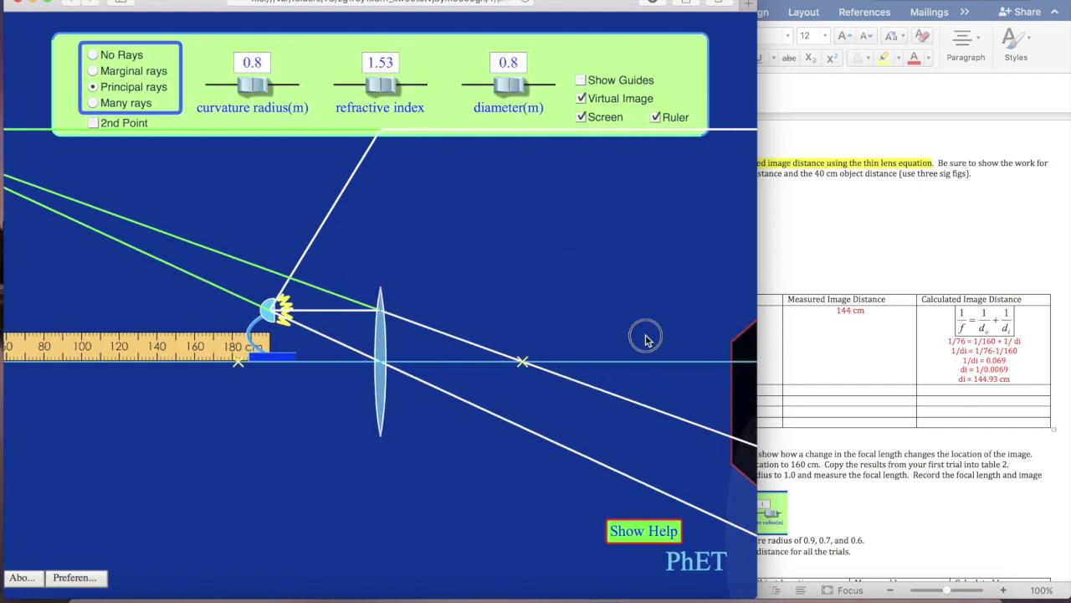
{"action": "left_click", "coordinate": [612, 82]}
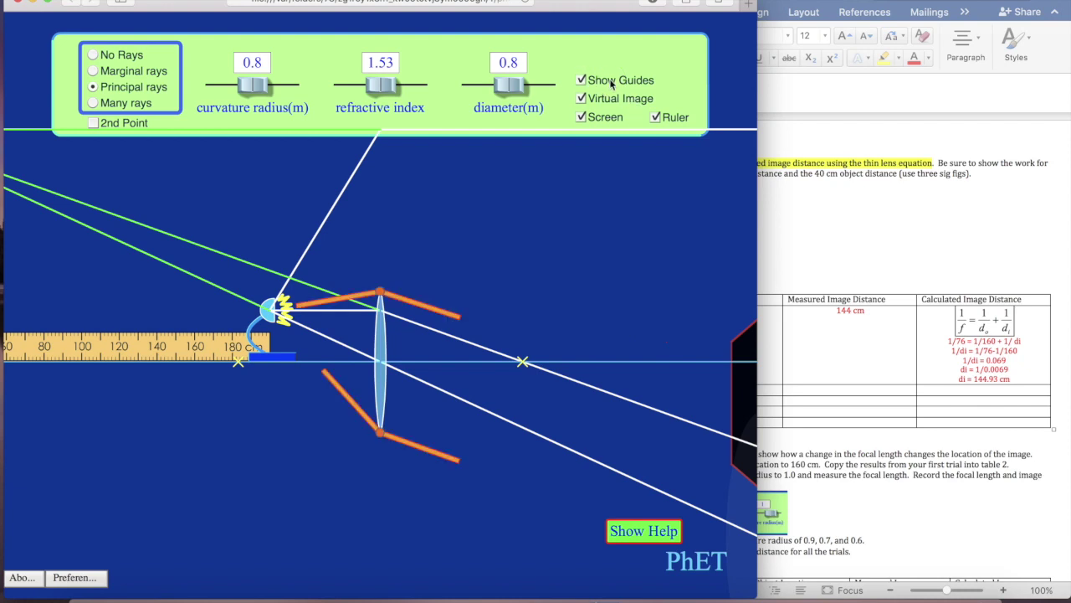
{"action": "left_click", "coordinate": [611, 82]}
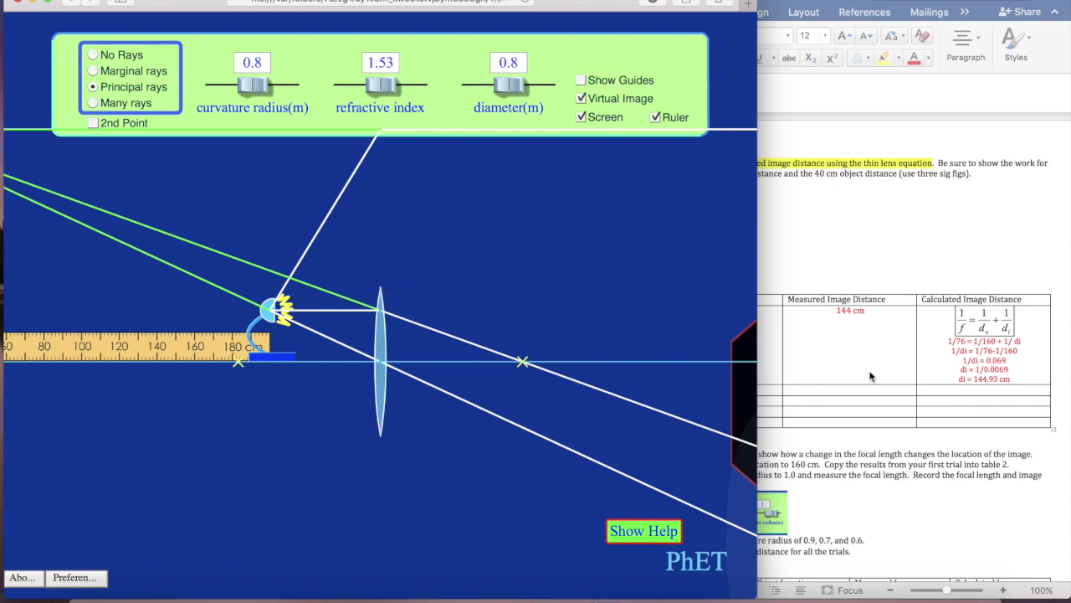
{"action": "left_click", "coordinate": [817, 389]}
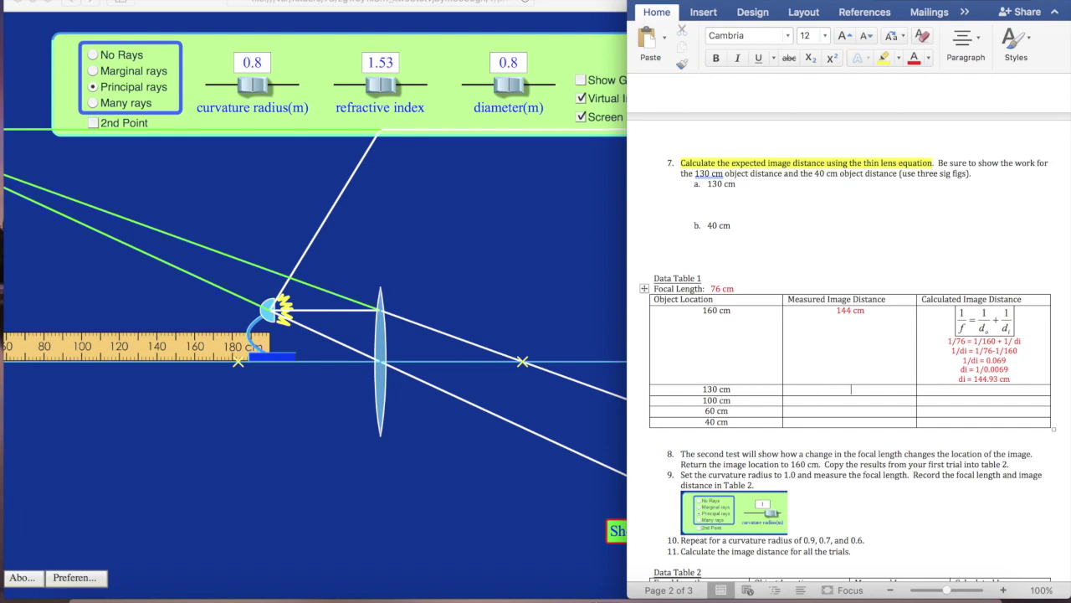
- Enter 260 cm as the Measured Image Distance in the 60 cm row of Data Table 1, leaving the 130 cm row empty
{"action": "type", "text": "260 cm"}
{"action": "left_click", "coordinate": [859, 396]}
{"action": "key", "text": "BackSpace"}
{"action": "left_click", "coordinate": [852, 411]}
{"action": "type", "text": "260 cm"}
- Copy the thin lens equation from the 160 cm row into the 60 cm row's Calculated Image Distance cell and start a new line below it
{"action": "left_click", "coordinate": [996, 350]}
{"action": "left_click", "coordinate": [993, 328]}
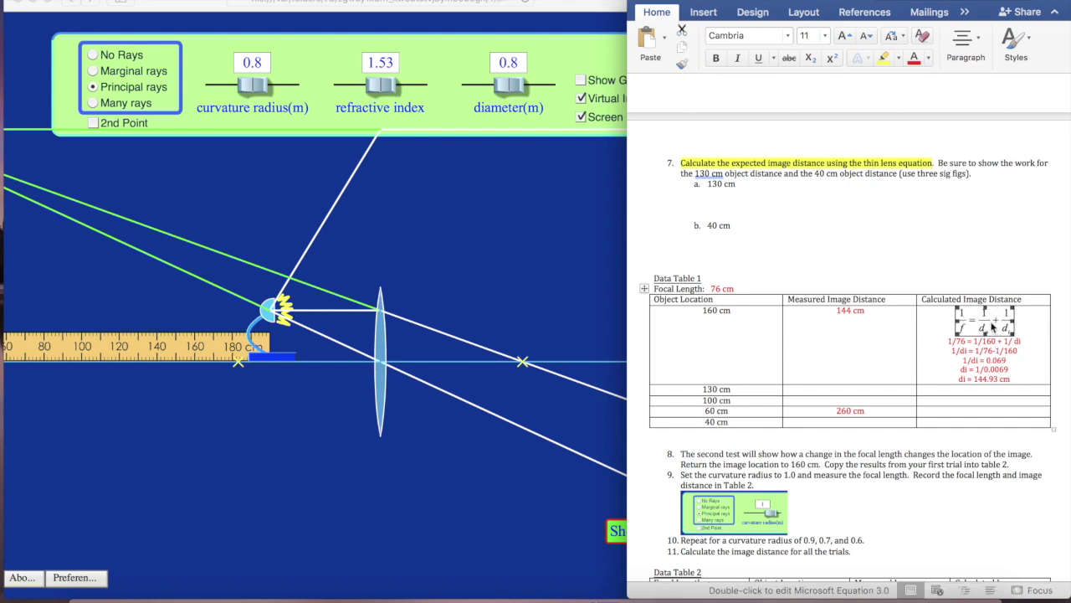
{"action": "left_click", "coordinate": [977, 413]}
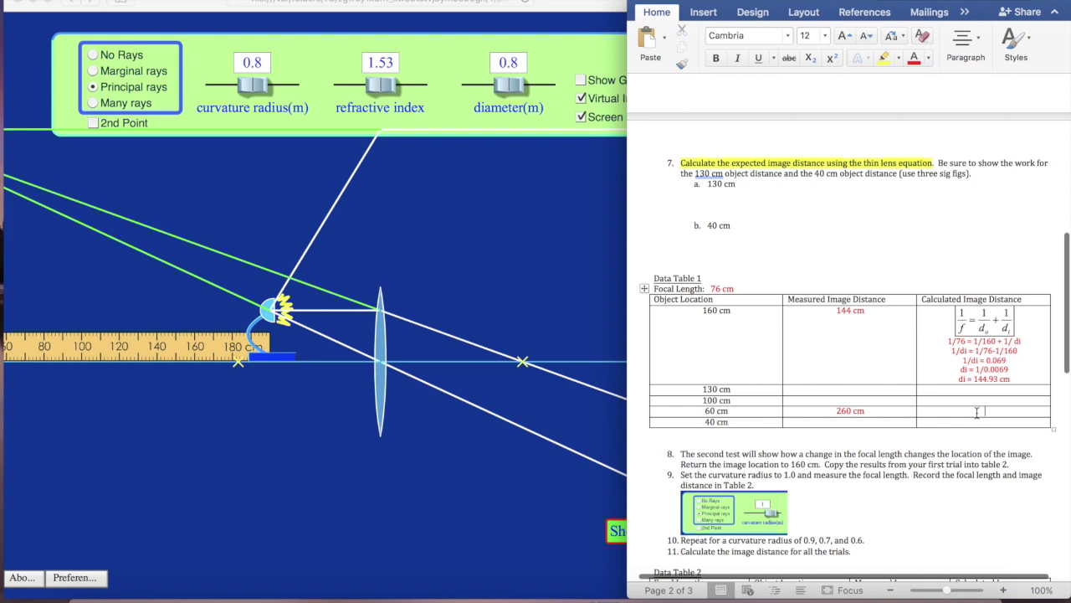
{"action": "key", "text": "cmd+v"}
{"action": "key", "text": "Return"}
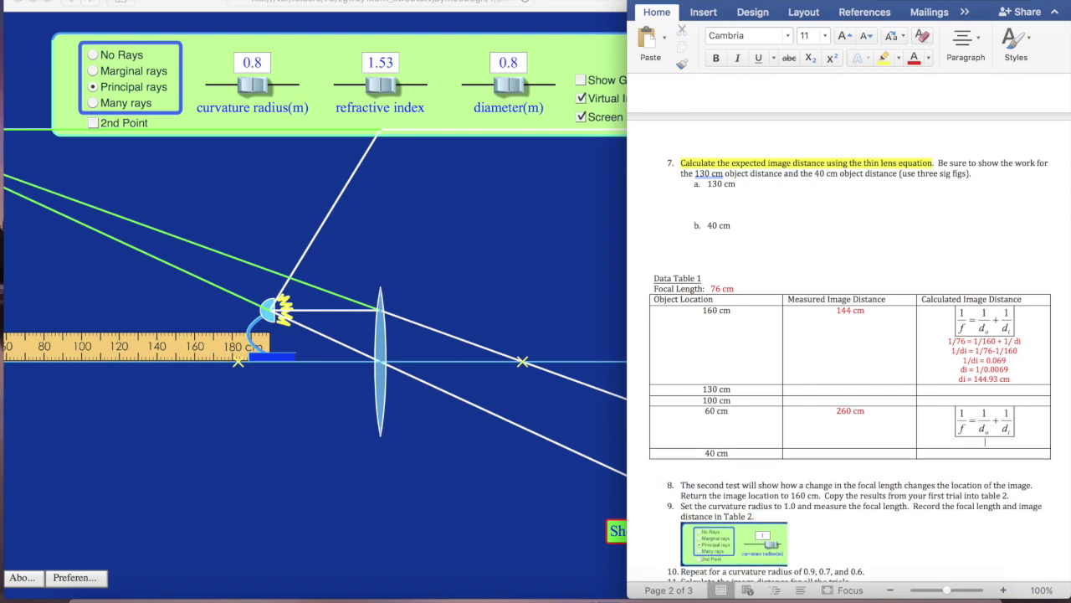
- Below the 60 cm row's equation, write in red the lines "1/76 = 1/60 + 1/di" and "1/di = 1/76-1/60"
{"action": "left_click", "coordinate": [915, 57]}
{"action": "type", "text": "1/76 ="}
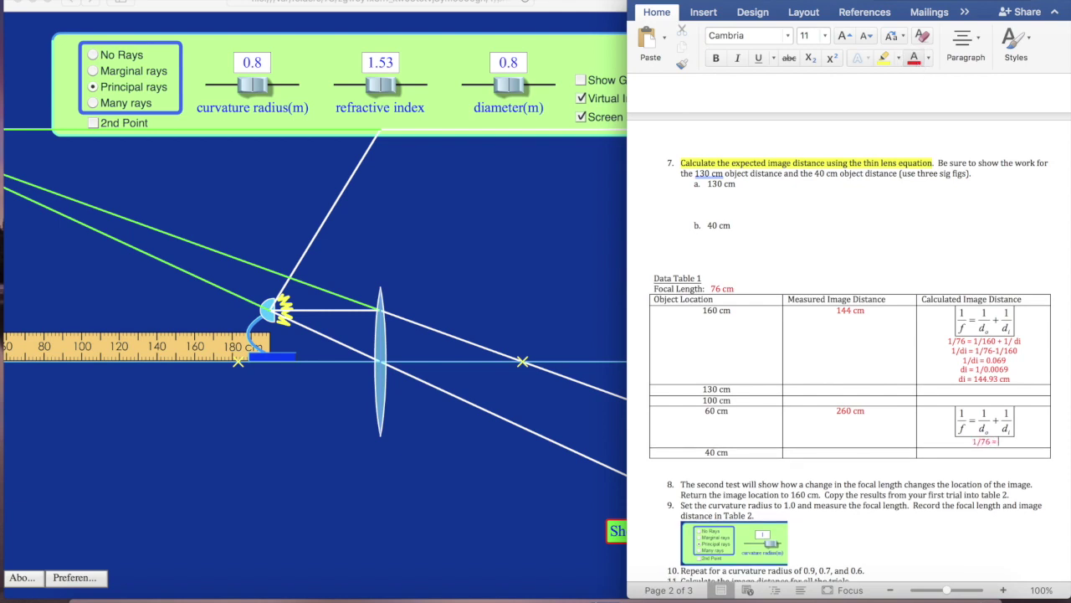
{"action": "type", "text": " 1/60 + 1/di"}
{"action": "key", "text": "Return"}
{"action": "type", "text": "1/di = "}
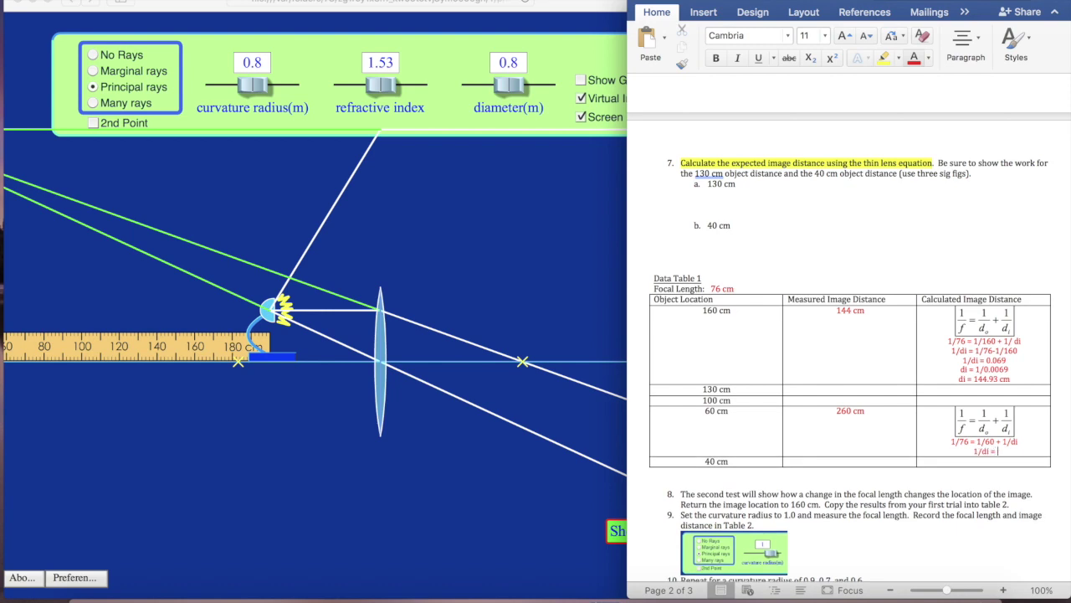
{"action": "type", "text": "1/76-1/60"}
{"action": "key", "text": "Return"}
- Evaluate (1/76)-(1/60) in Free Graphing Calculator 2 and add the line "1/di = -0.0035" to the 60 cm calculation
{"action": "type", "text": "1/"}
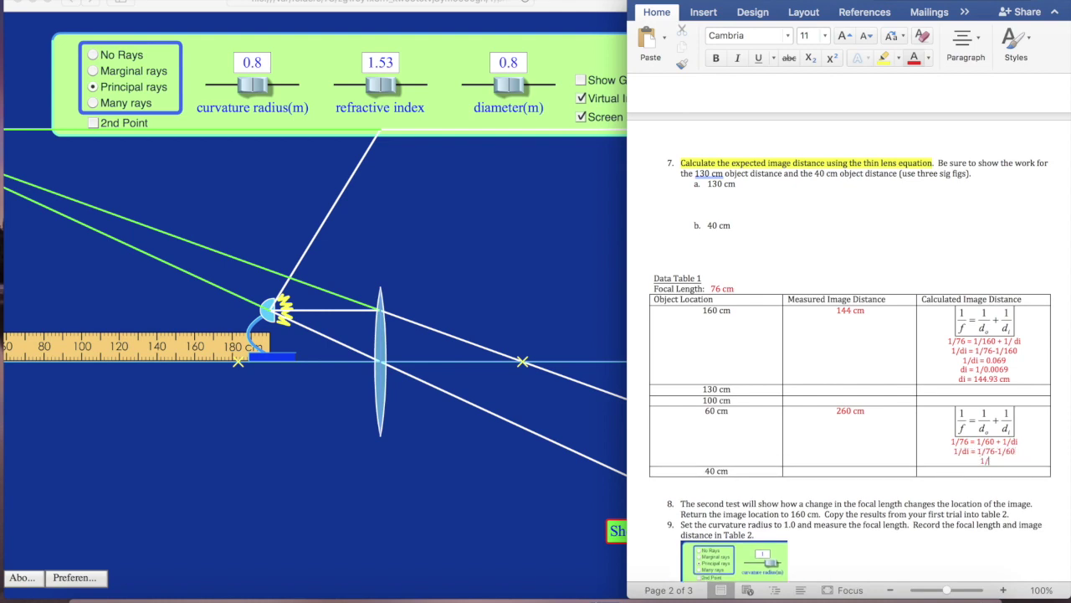
{"action": "type", "text": "di ="}
{"action": "left_click", "coordinate": [937, 577]}
{"action": "left_click_drag", "start_coordinate": [618, 302], "coordinate": [376, 67]}
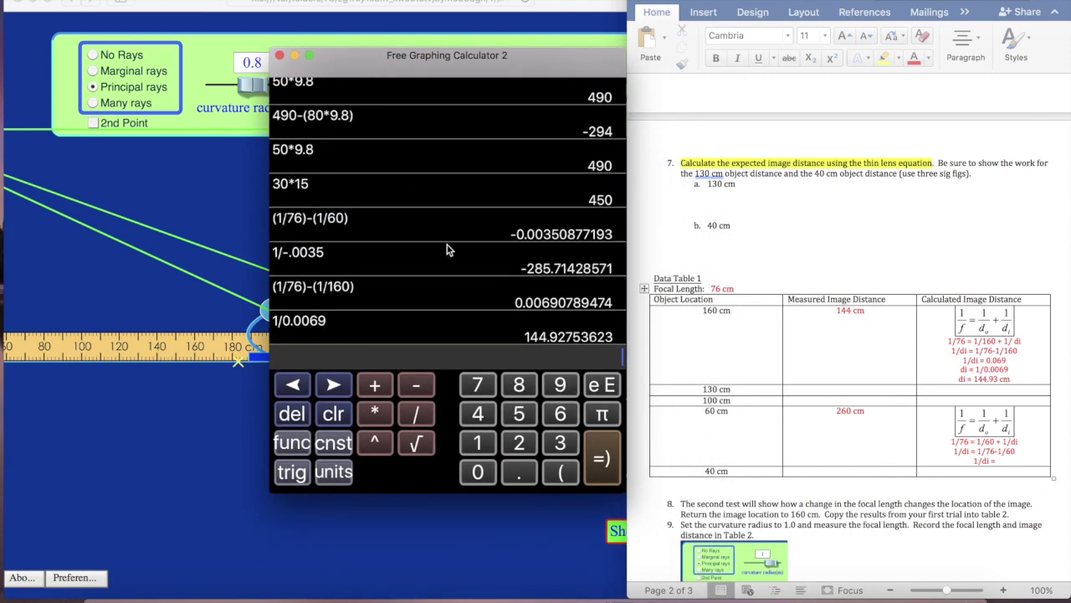
{"action": "type", "text": "(1/"}
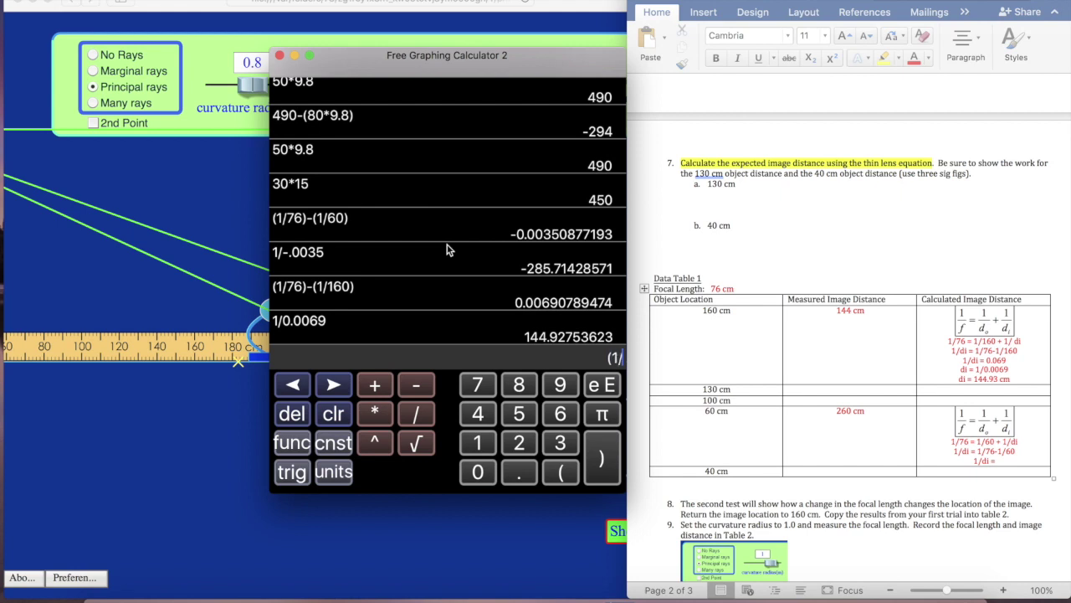
{"action": "type", "text": "76)-(1/60)"}
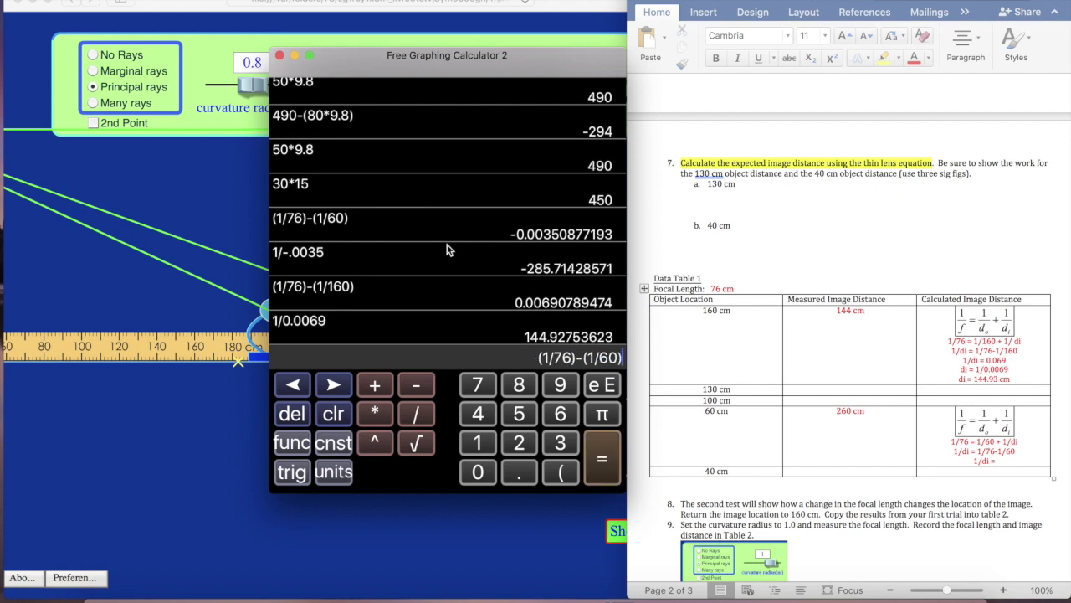
{"action": "key", "text": "Return"}
{"action": "left_click", "coordinate": [1013, 462]}
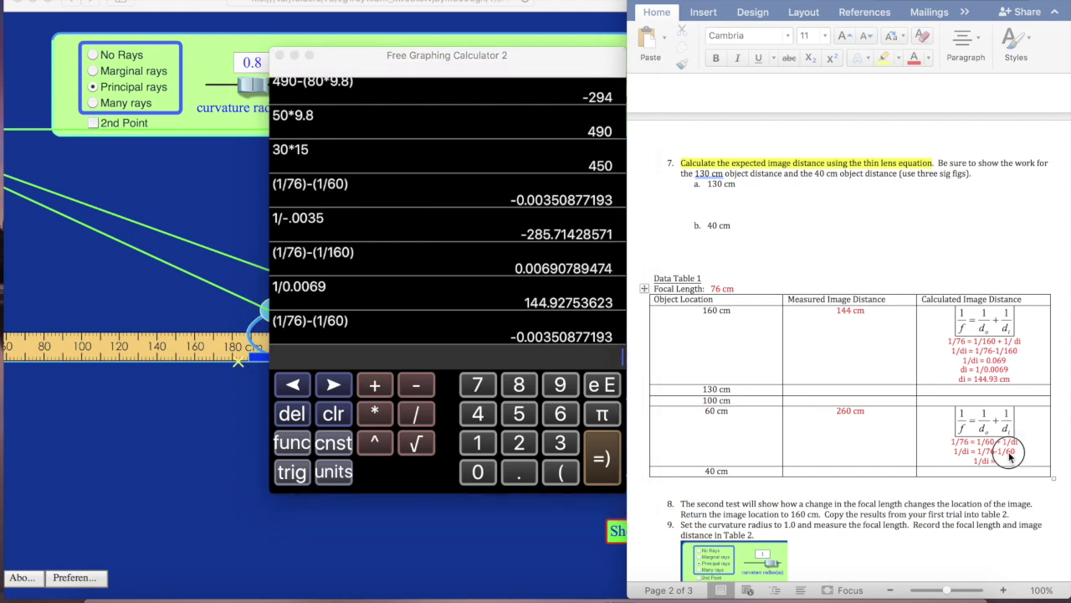
{"action": "type", "text": "-0.0"}
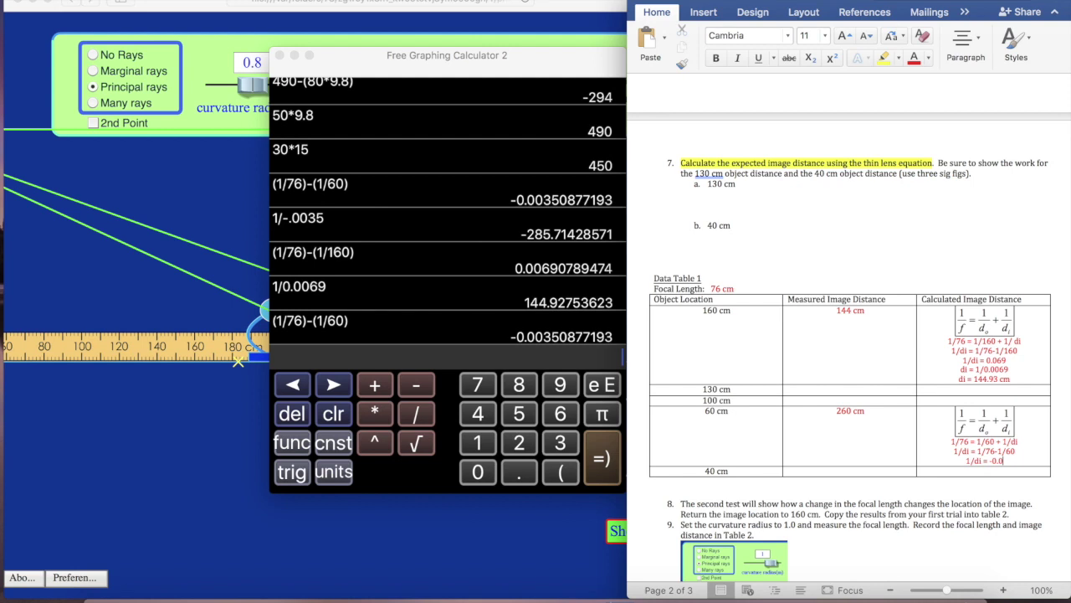
{"action": "type", "text": "035"}
- Add the line "di = 1/-0.0035" to the 60 cm row's calculation, followed by a new line
{"action": "left_click", "coordinate": [222, 359]}
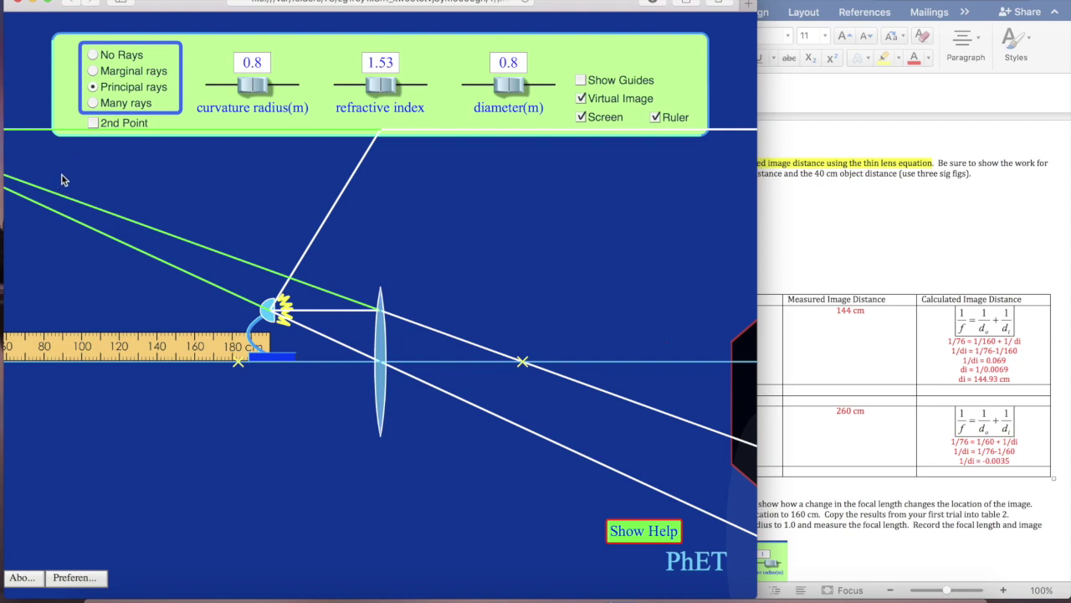
{"action": "left_click", "coordinate": [958, 474]}
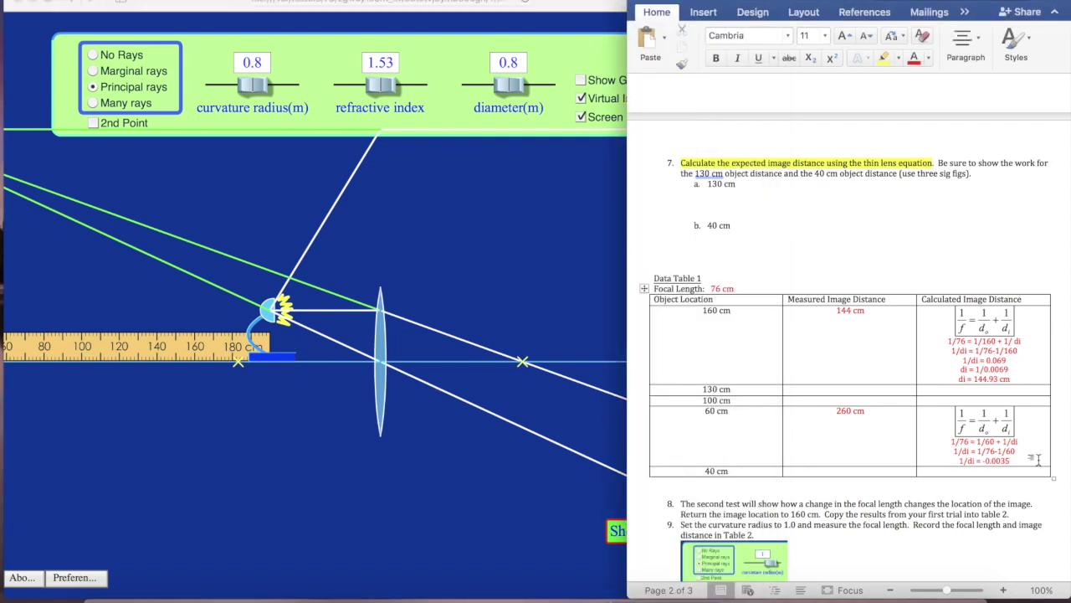
{"action": "key", "text": "Return"}
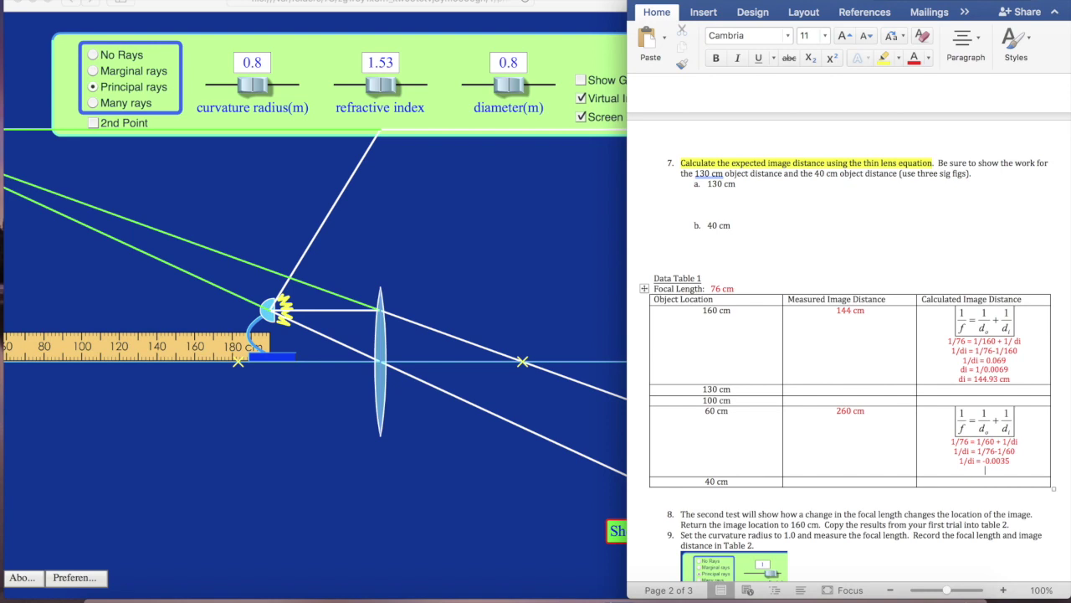
{"action": "type", "text": "di = 1/-0.0"}
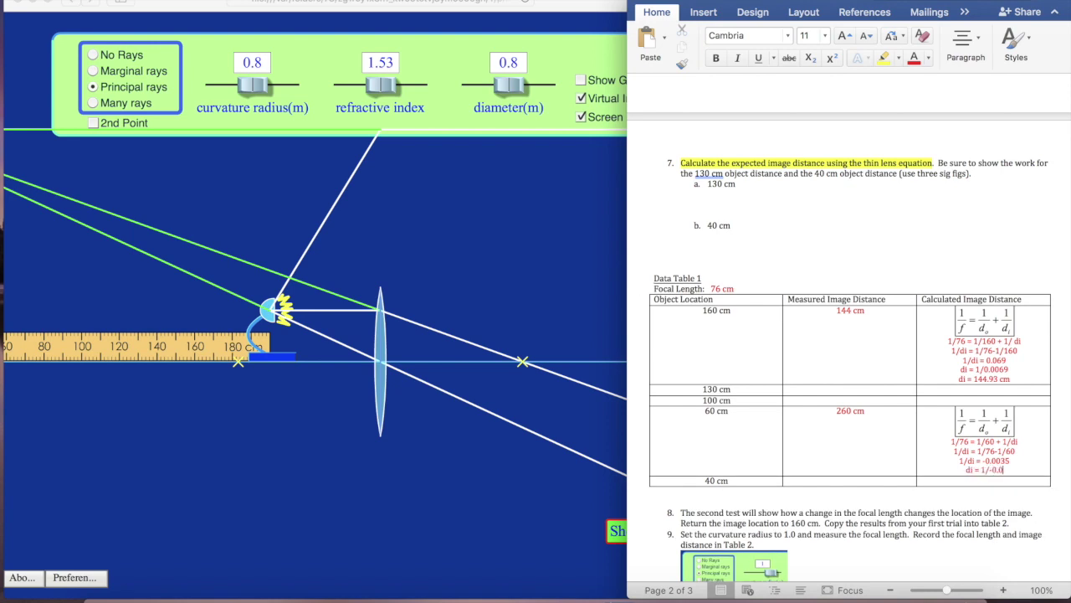
{"action": "type", "text": "035"}
{"action": "key", "text": "Return"}
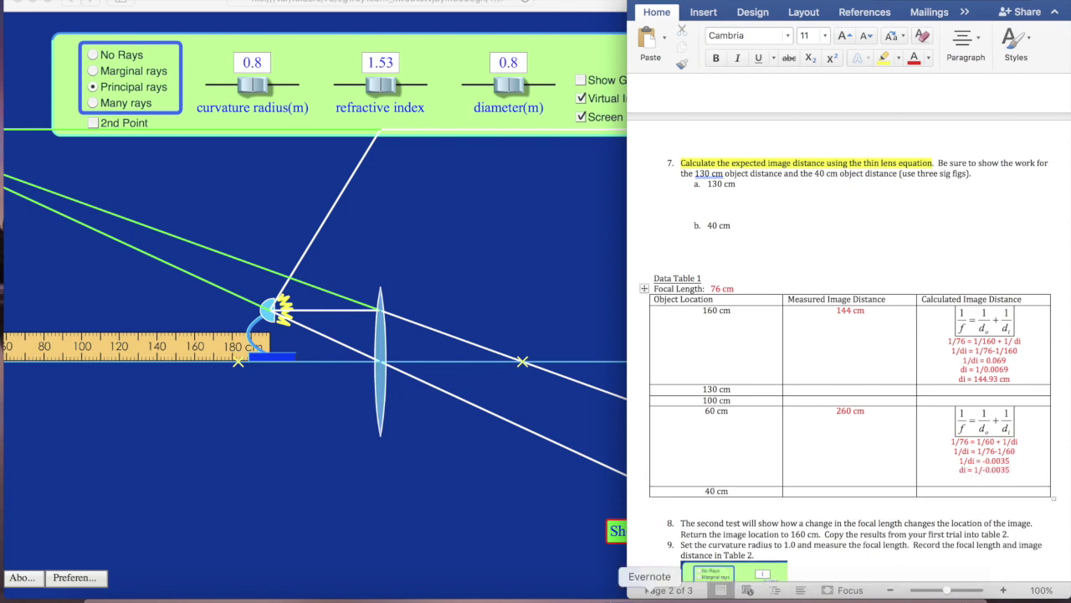
- Evaluate 1/-0.0035 in Free Graphing Calculator 2 and write "di = -285.71" as the last line of the 60 cm calculation
{"action": "left_click", "coordinate": [619, 596]}
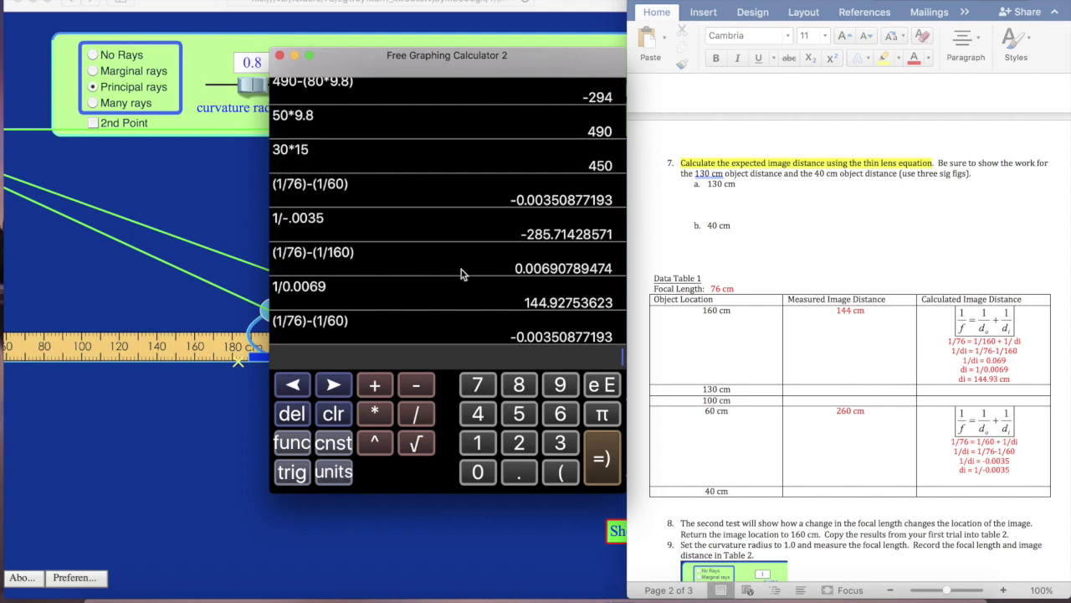
{"action": "type", "text": "1/-0.0035"}
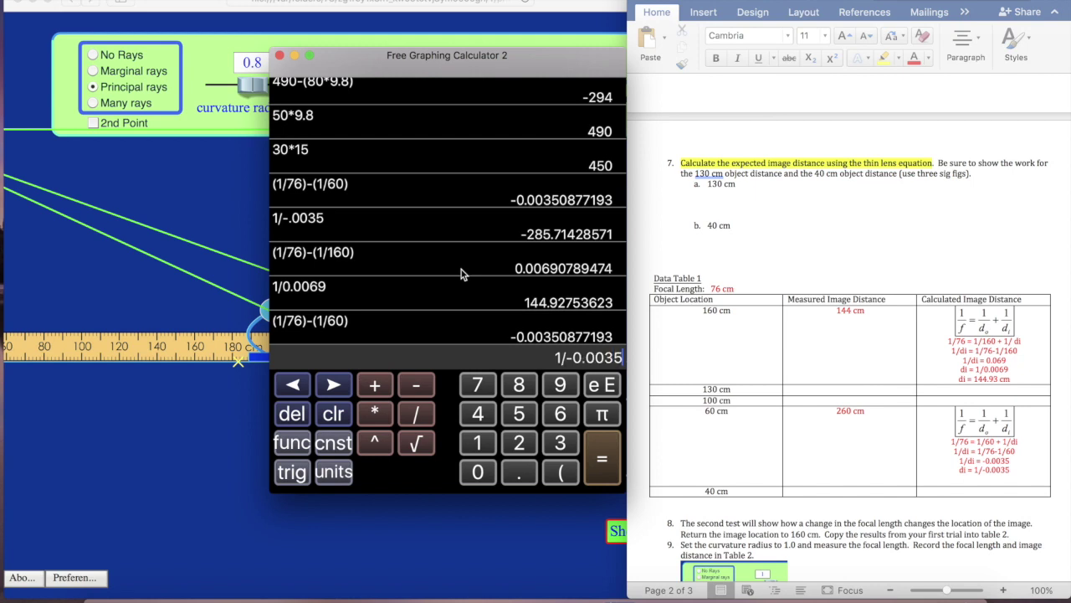
{"action": "key", "text": "Return"}
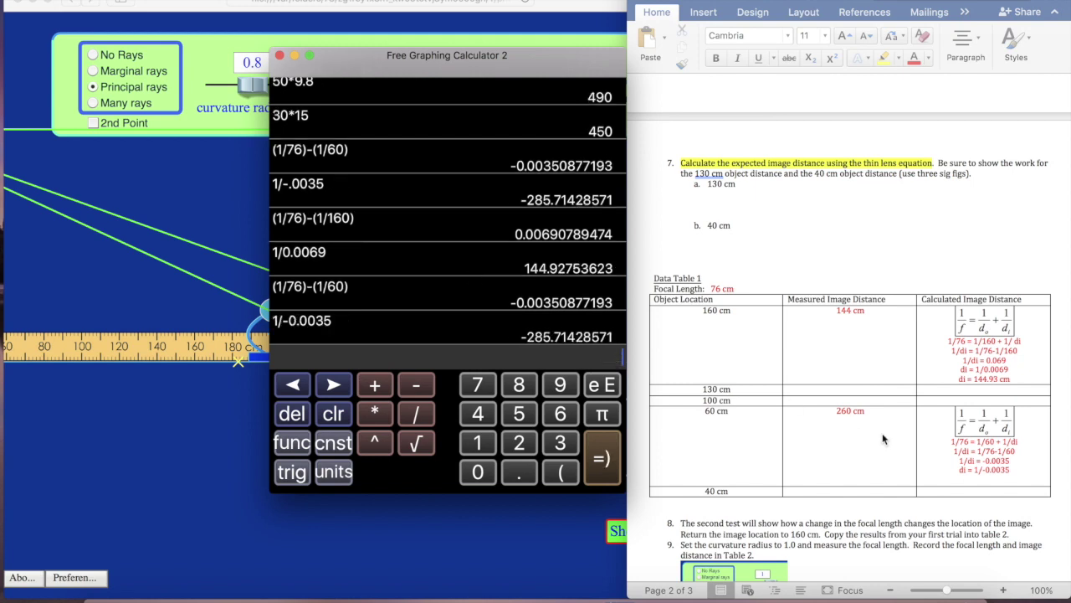
{"action": "left_click", "coordinate": [968, 485]}
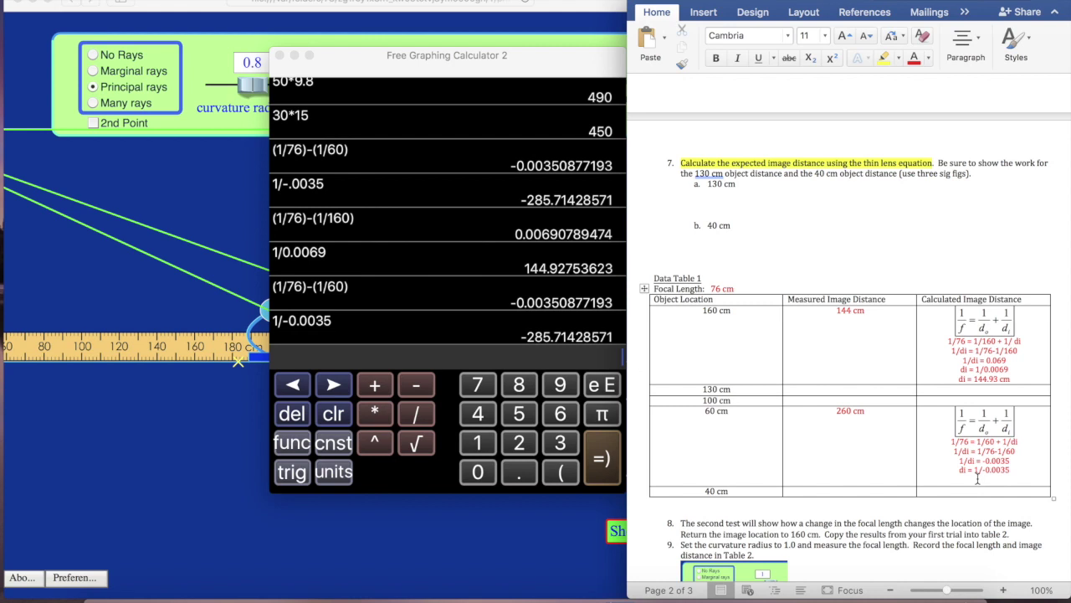
{"action": "type", "text": "di"}
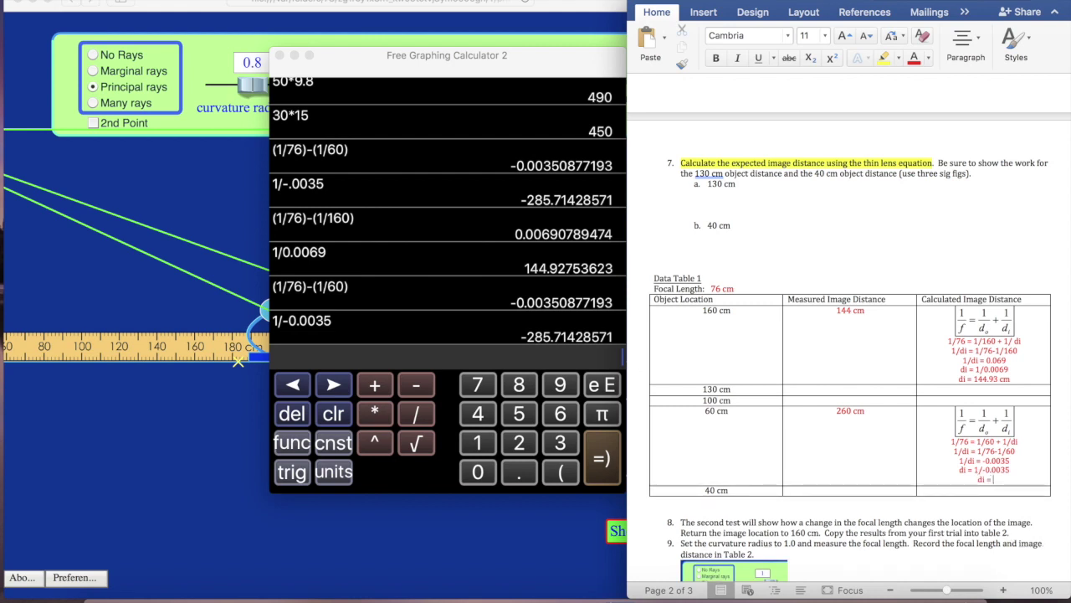
{"action": "type", "text": " = -285.71"}
{"action": "left_click", "coordinate": [203, 250]}
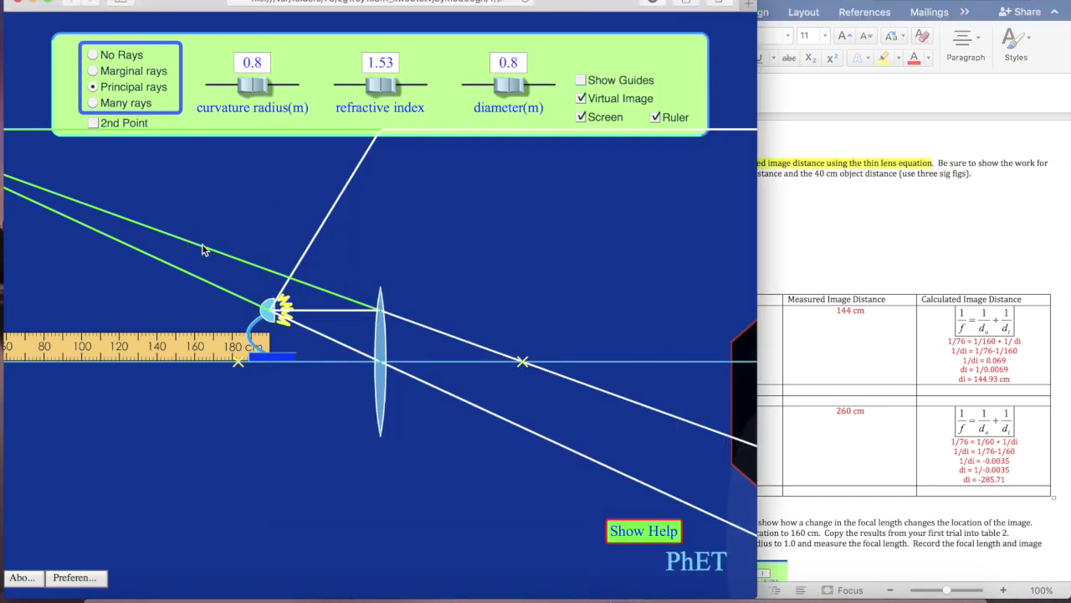
{"action": "left_click", "coordinate": [257, 241]}
{"action": "left_click", "coordinate": [929, 439]}
{"action": "left_click", "coordinate": [1032, 474]}
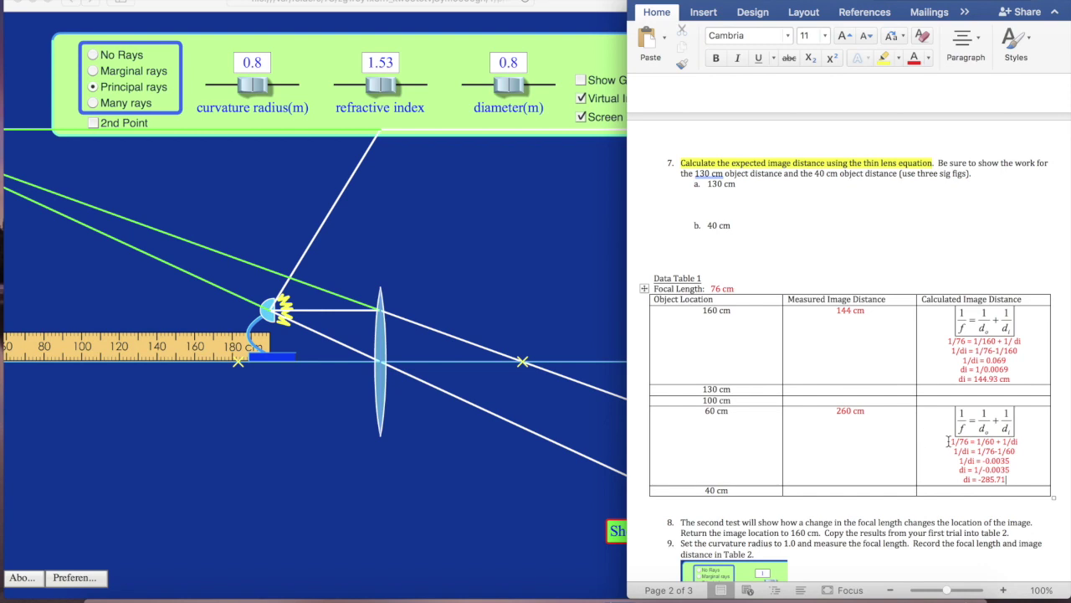
- Resize the PhET simulation window so that it ends up slightly wider
{"action": "left_click", "coordinate": [460, 294]}
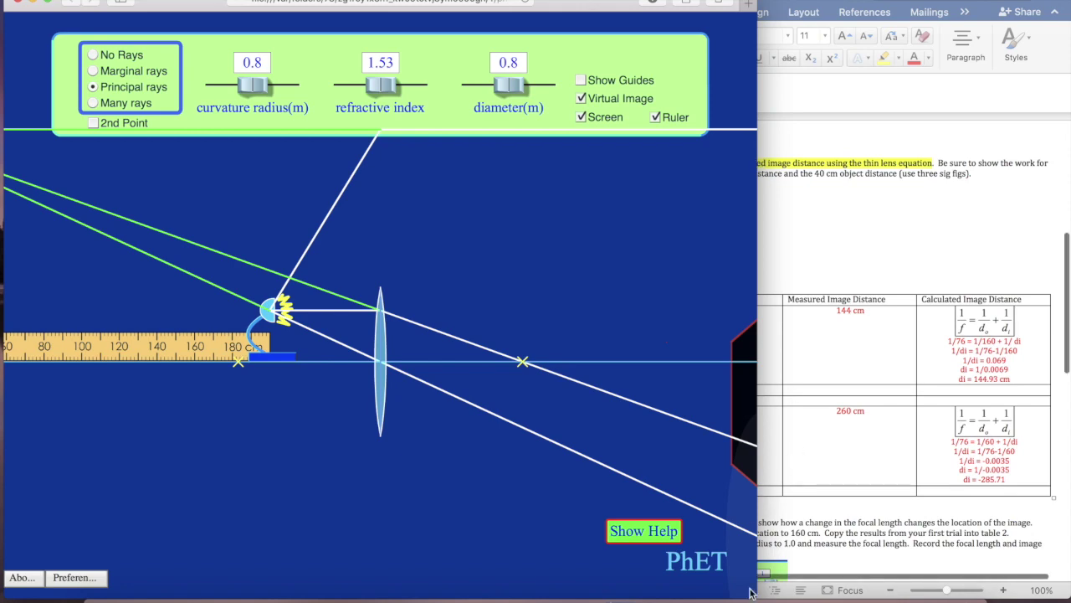
{"action": "left_click_drag", "start_coordinate": [759, 594], "coordinate": [670, 593]}
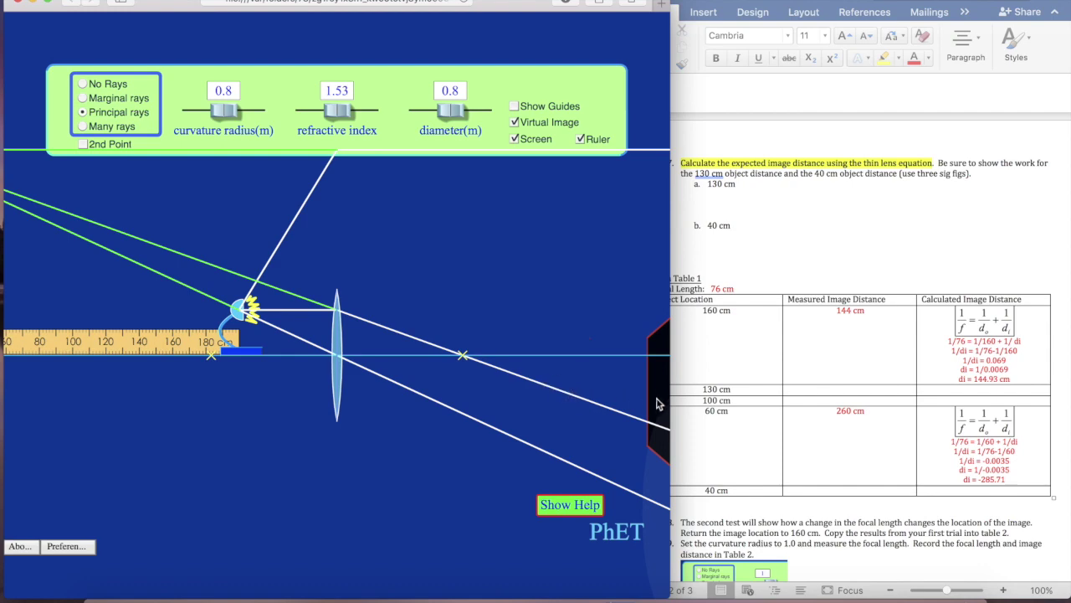
{"action": "left_click_drag", "start_coordinate": [664, 396], "coordinate": [772, 400]}
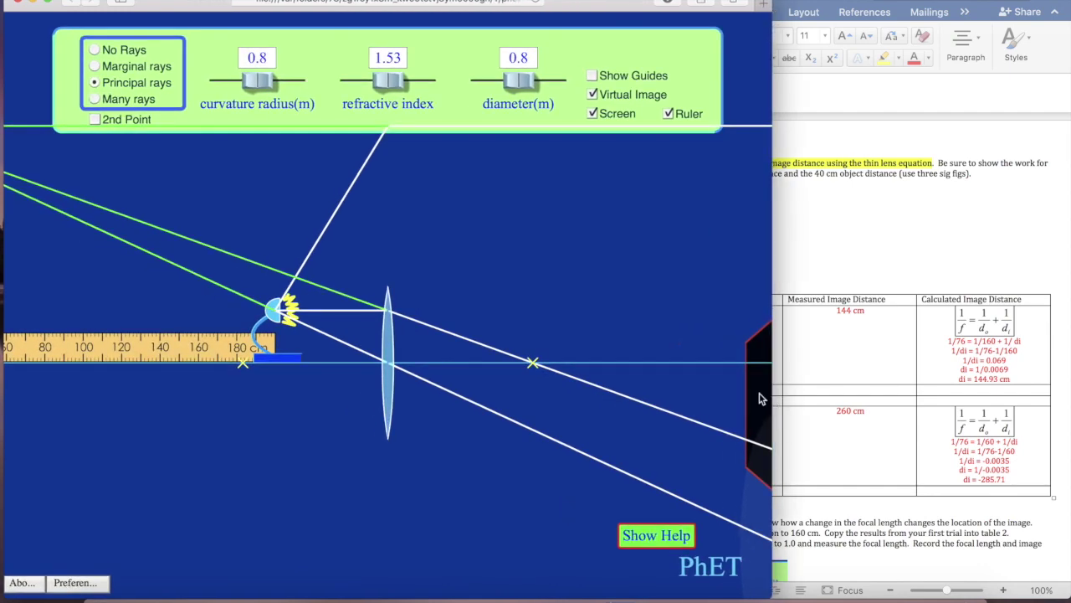
- Move the object to the lens's focal point, switching the projection screen off and back on, and set the lamp's base on the axis
{"action": "left_click", "coordinate": [591, 114]}
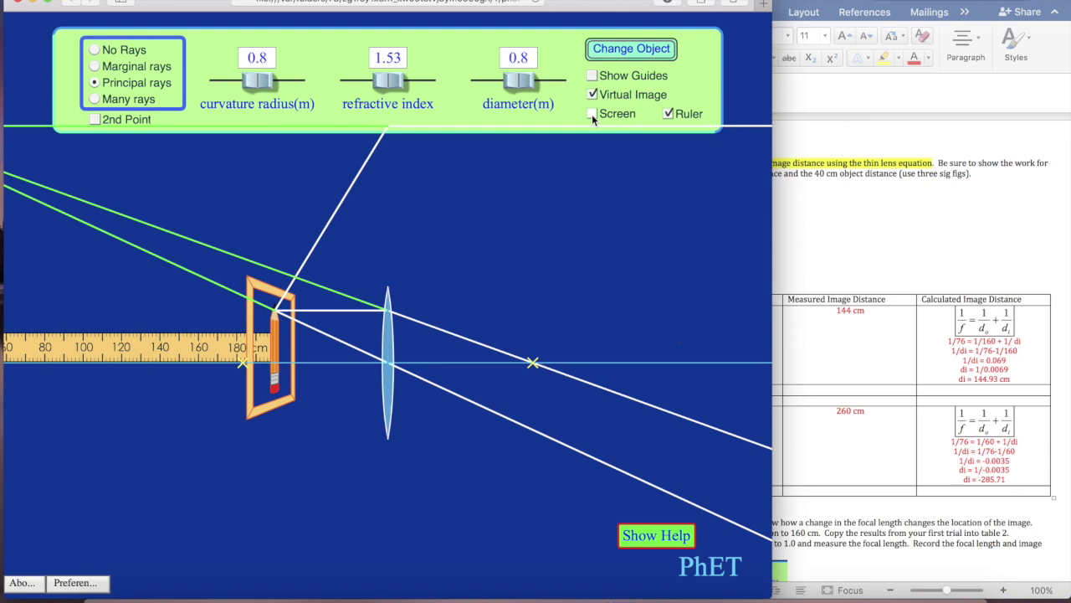
{"action": "mouse_move", "coordinate": [281, 339]}
{"action": "left_mouse_down"}
{"action": "mouse_move", "coordinate": [509, 350]}
{"action": "mouse_move", "coordinate": [276, 339]}
{"action": "mouse_move", "coordinate": [240, 306]}
{"action": "mouse_move", "coordinate": [243, 290]}
{"action": "left_mouse_up"}
{"action": "left_click", "coordinate": [595, 115]}
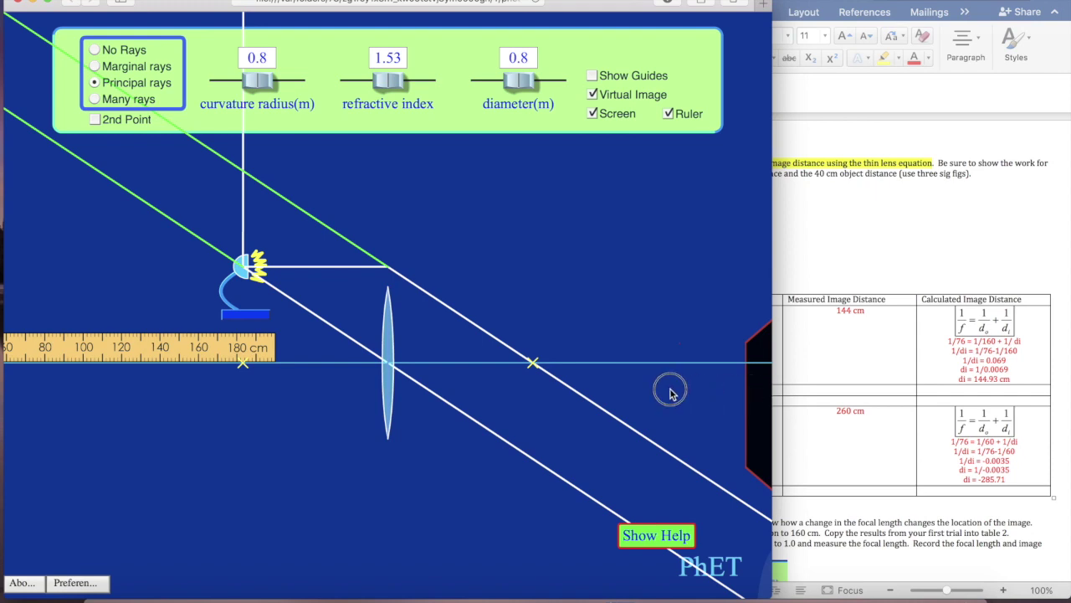
{"action": "left_click_drag", "start_coordinate": [243, 315], "coordinate": [241, 360]}
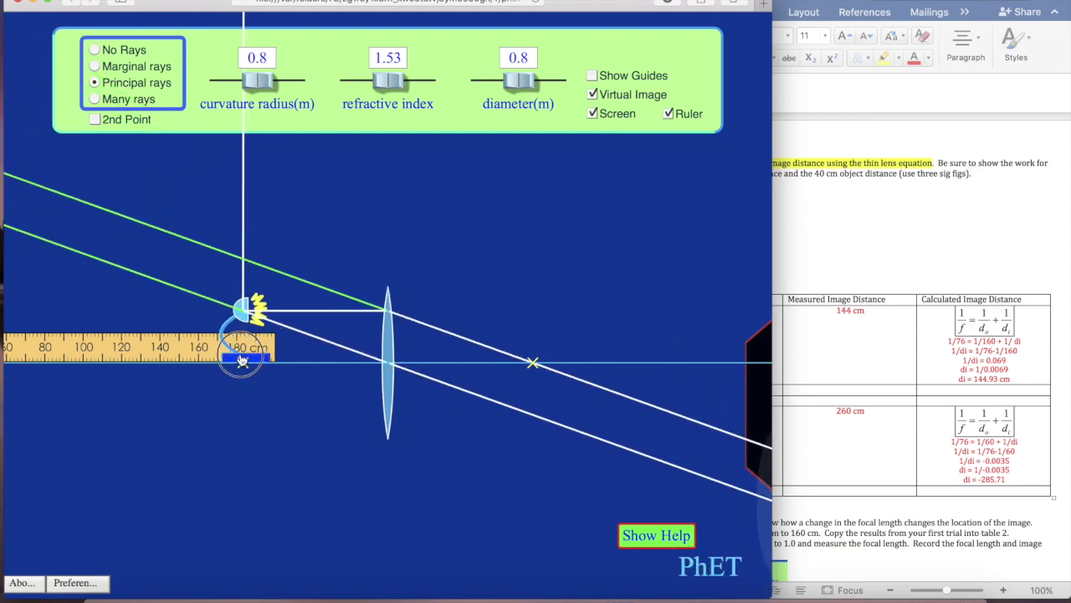
- Following the handout's second test, return the lamp to an object distance of 160 cm, using the ruler laid along the axis
{"action": "left_click", "coordinate": [875, 291]}
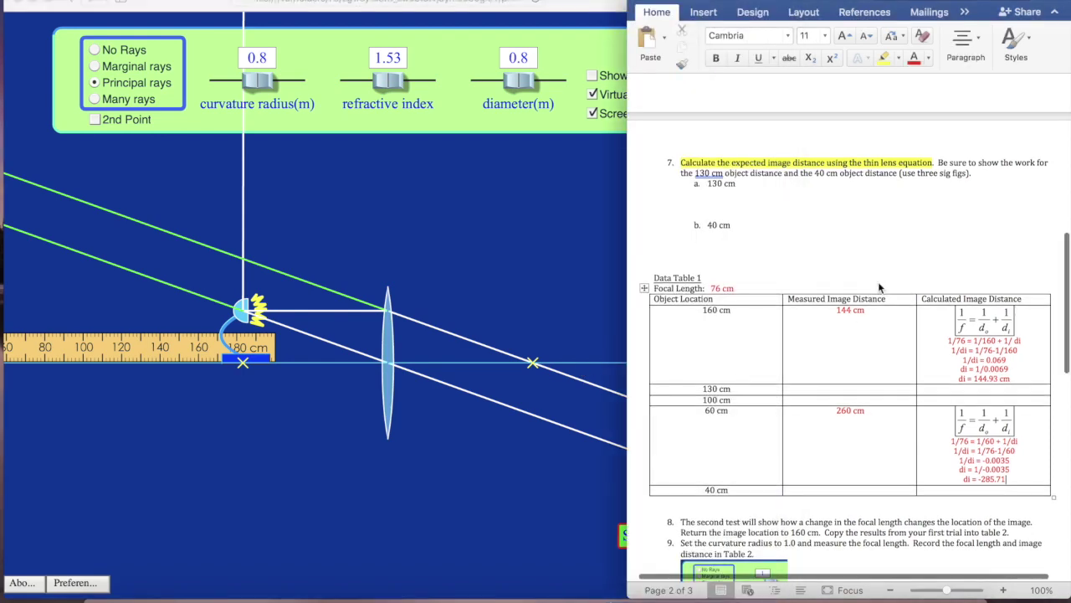
{"action": "scroll", "coordinate": [878, 282], "scroll_direction": "down", "scroll_amount": 8}
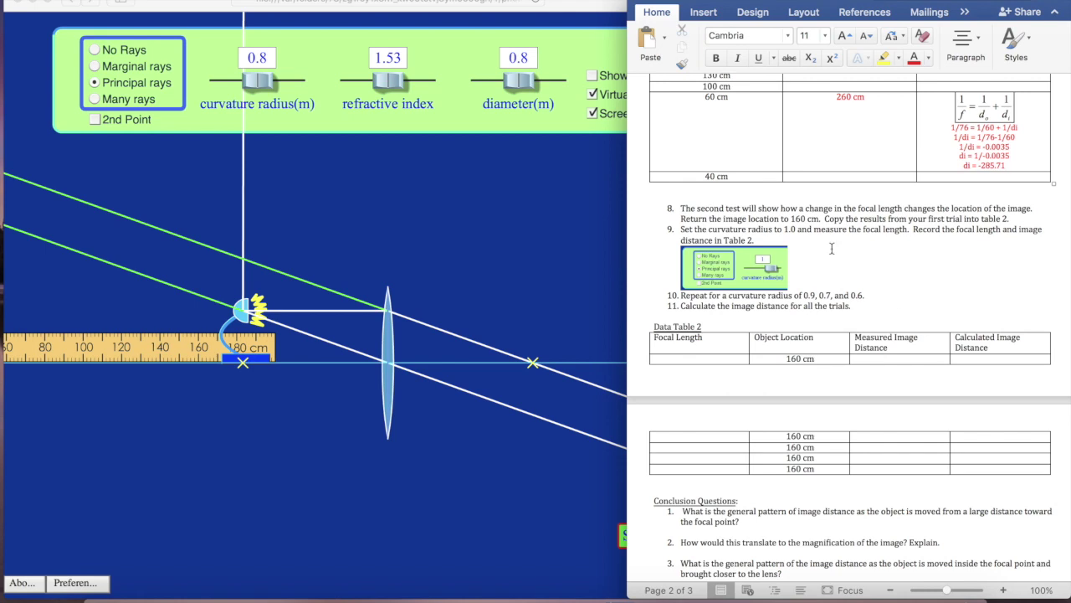
{"action": "left_click", "coordinate": [452, 356]}
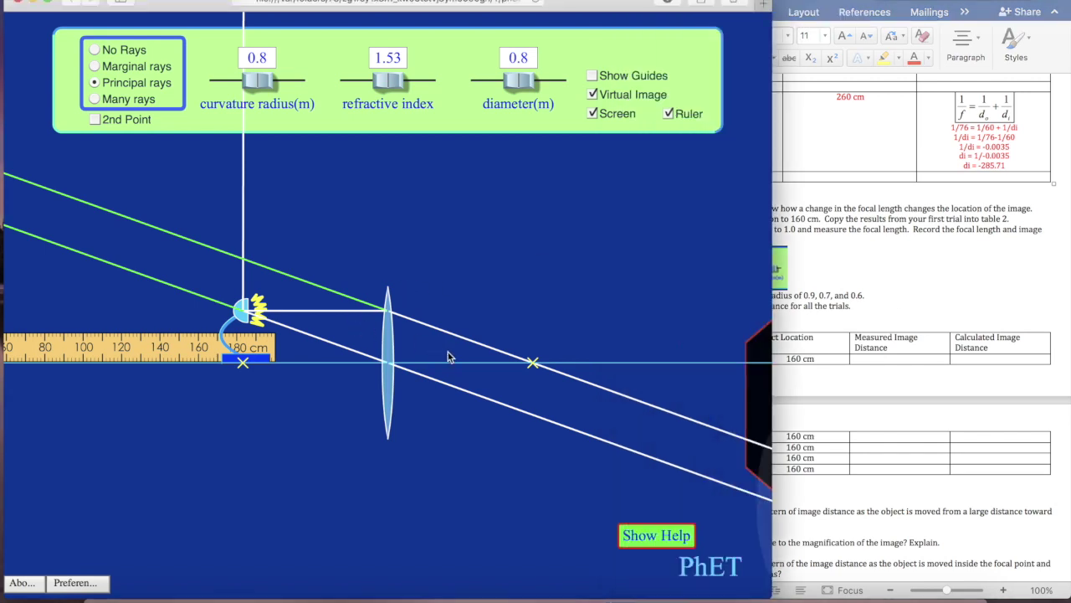
{"action": "left_click_drag", "start_coordinate": [161, 343], "coordinate": [351, 346]}
{"action": "left_click_drag", "start_coordinate": [247, 312], "coordinate": [87, 315]}
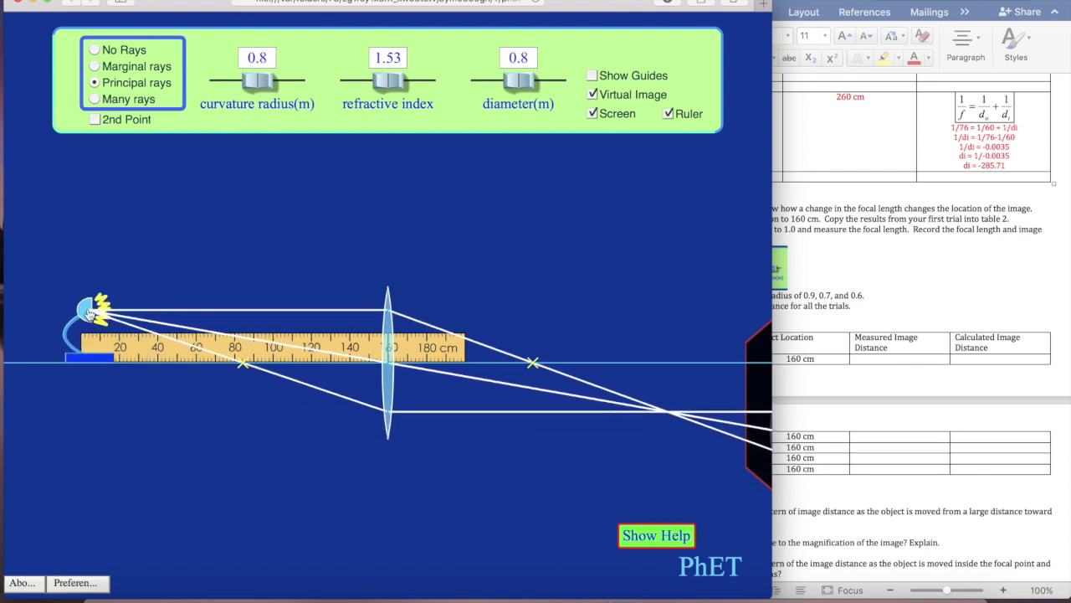
{"action": "left_click_drag", "start_coordinate": [89, 315], "coordinate": [82, 318]}
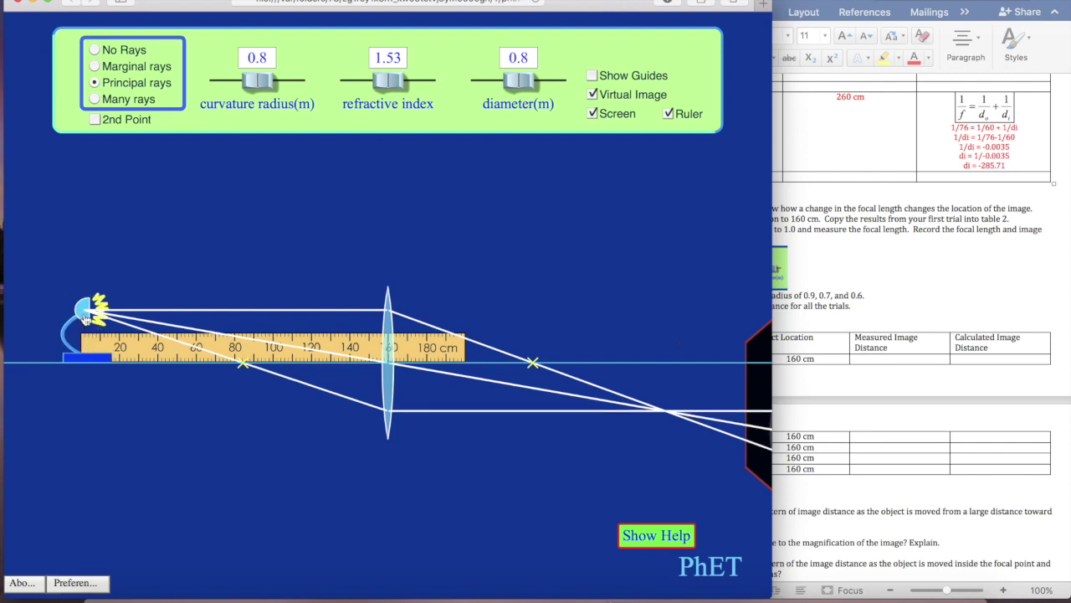
{"action": "left_click", "coordinate": [1012, 268]}
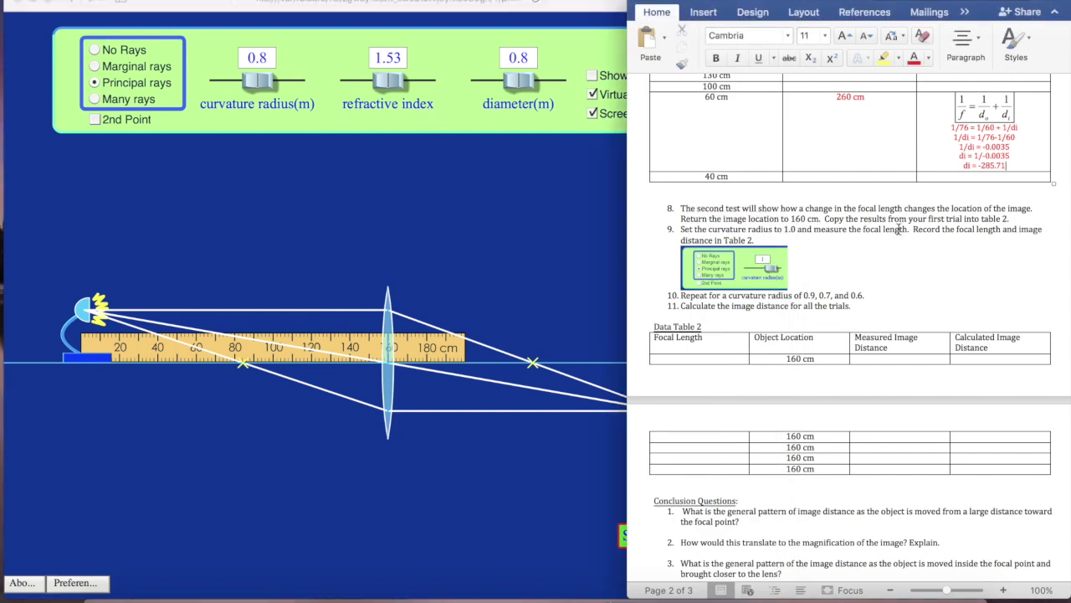